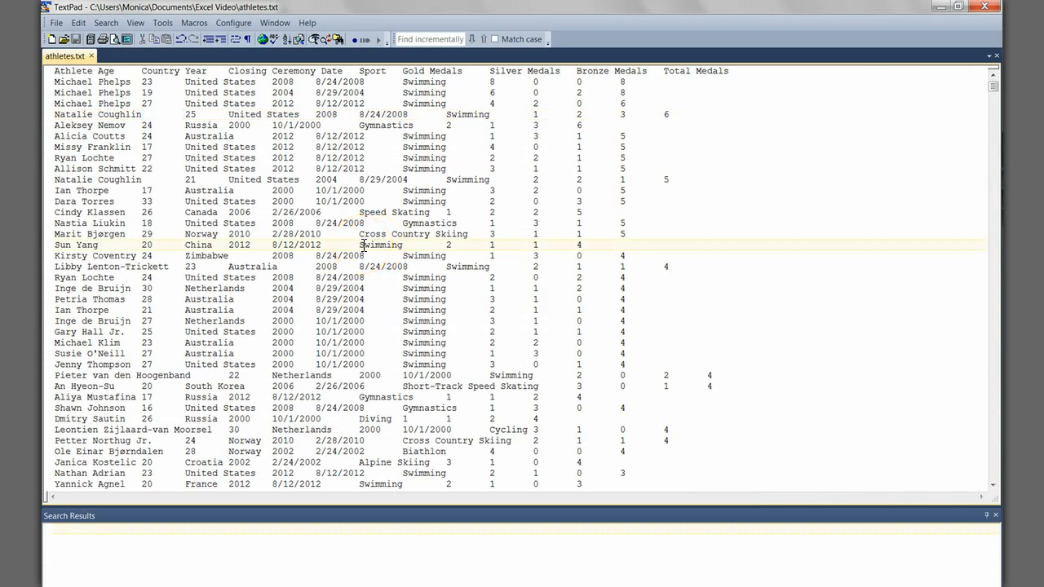
Step: Retype the tab separator between the age and country in the Dara Torres row
{"action": "left_click", "coordinate": [229, 247]}
{"action": "left_click_drag", "start_coordinate": [165, 225], "coordinate": [213, 225]}
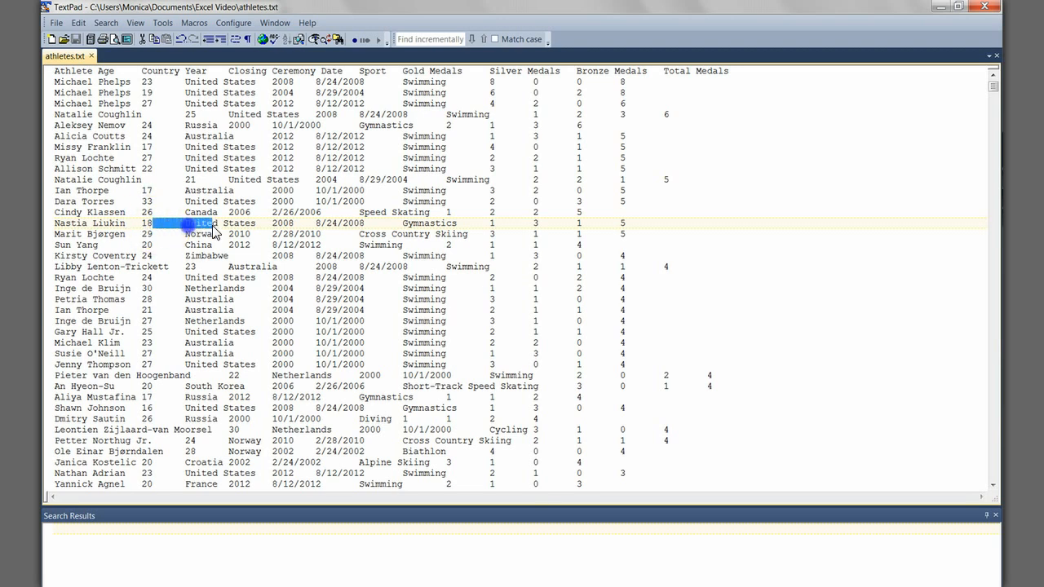
{"action": "double_click", "coordinate": [162, 205]}
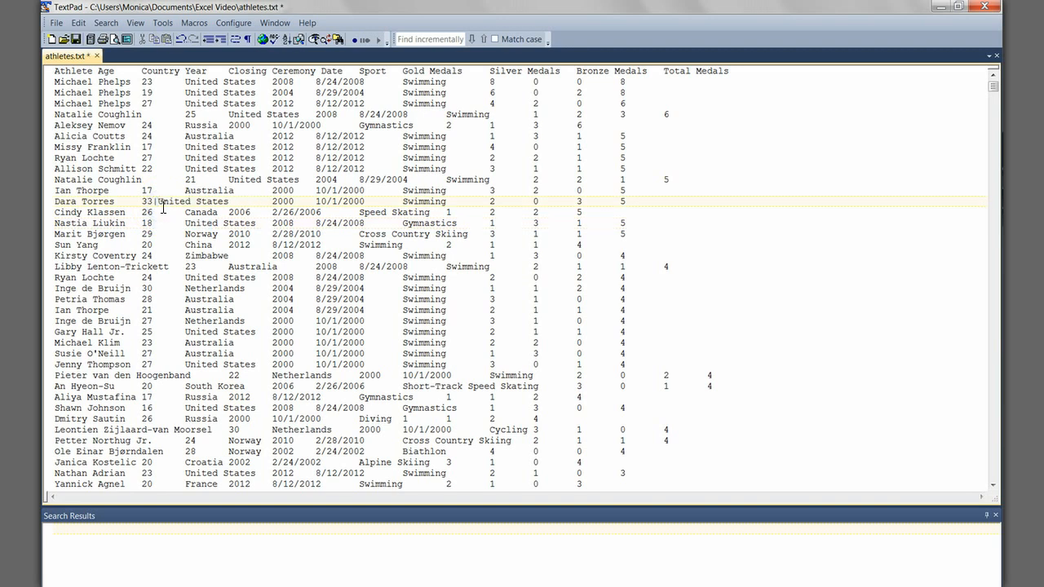
{"action": "key", "text": "shift+Left"}
{"action": "key", "text": "Tab"}
Step: Select and copy the entire contents of athletes.txt
{"action": "key", "text": "ctrl+a"}
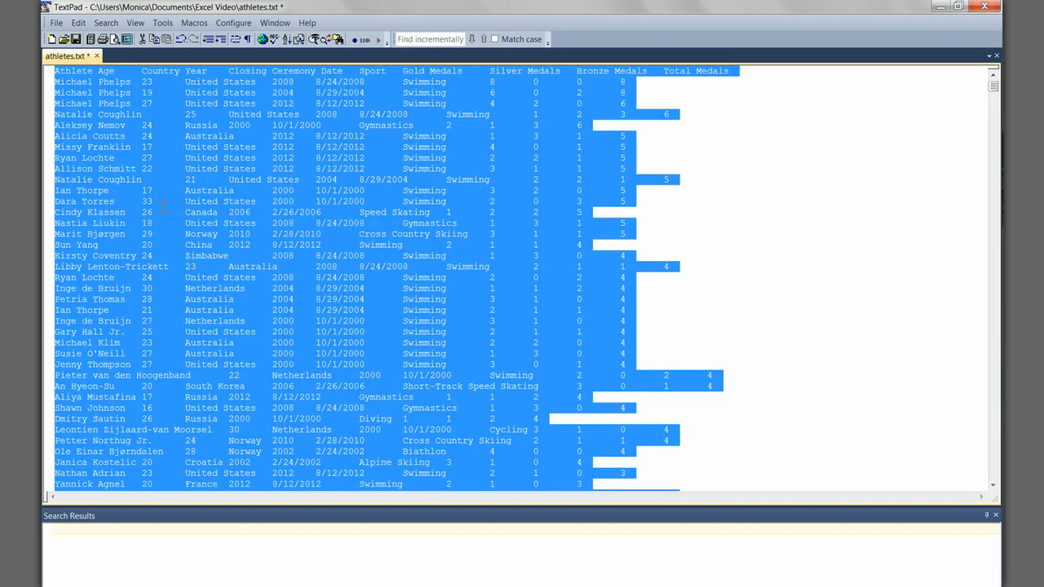
{"action": "right_click", "coordinate": [249, 135]}
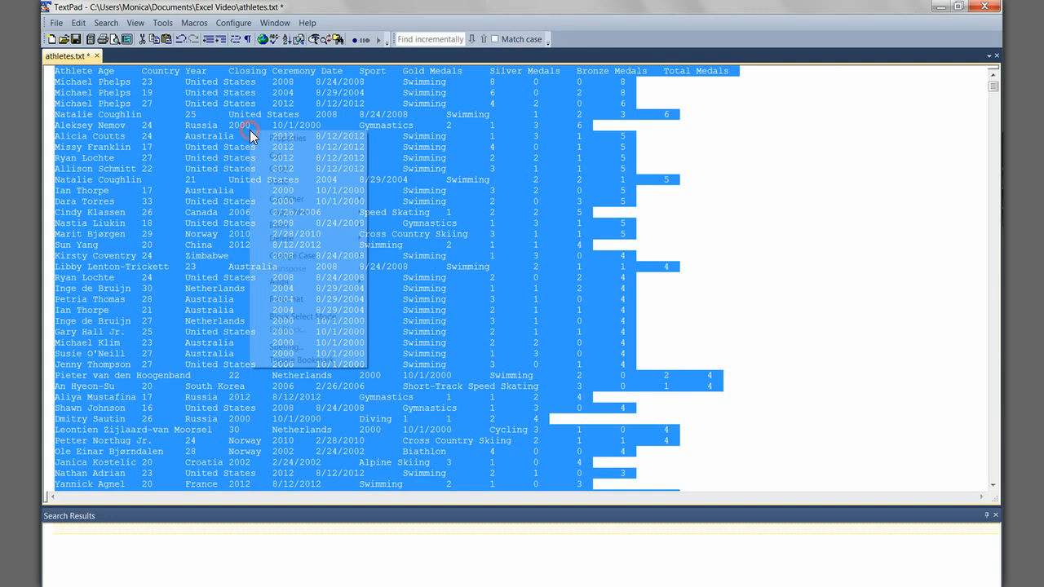
{"action": "left_click", "coordinate": [308, 170]}
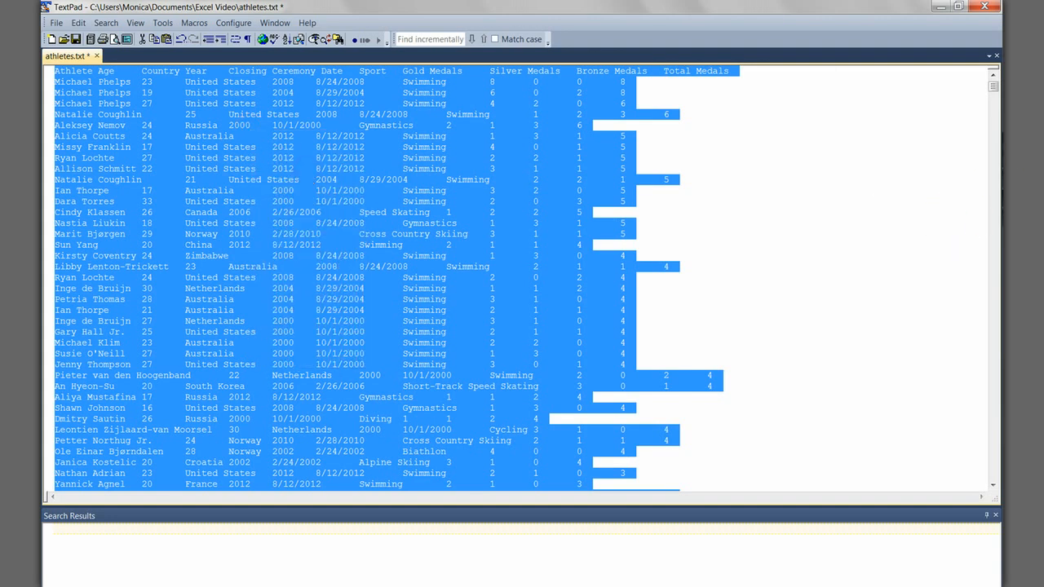
Step: Switch to the blank Google Sheets spreadsheet and paste the copied athlete data starting at cell A1
{"action": "key", "text": "alt+Tab"}
{"action": "left_click", "coordinate": [120, 158]}
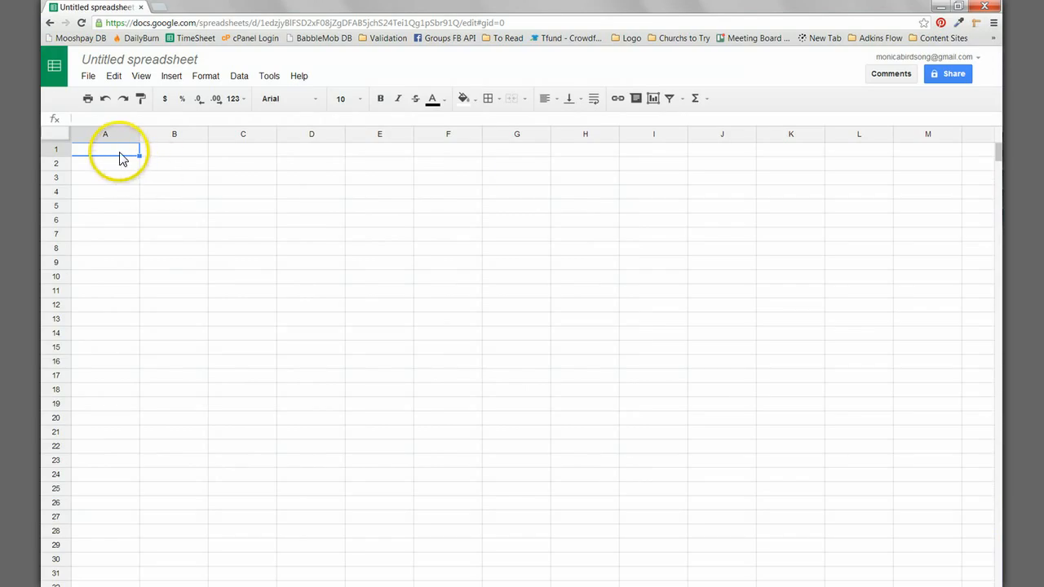
{"action": "right_click", "coordinate": [119, 154]}
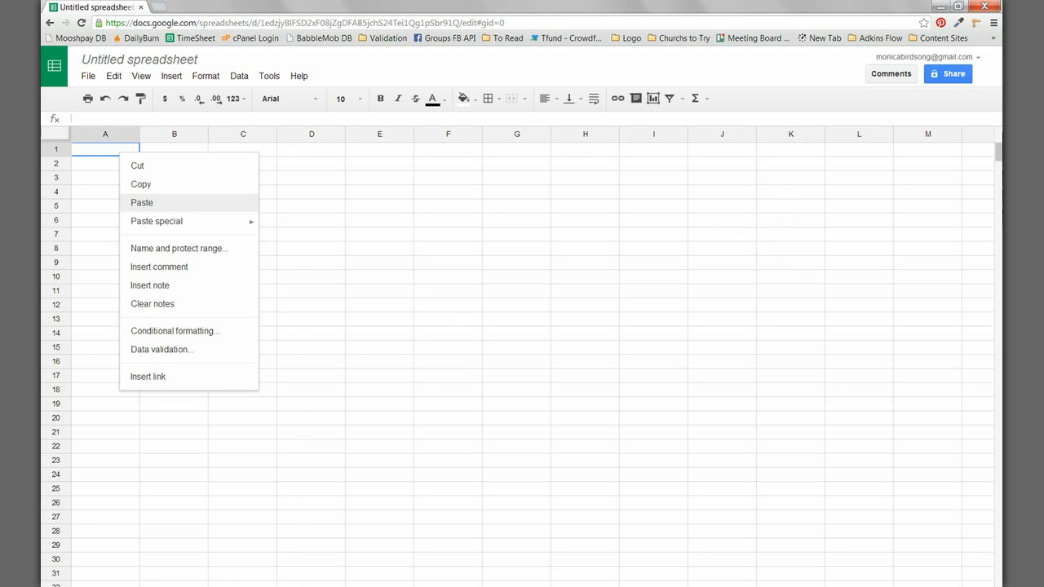
{"action": "left_click", "coordinate": [142, 211]}
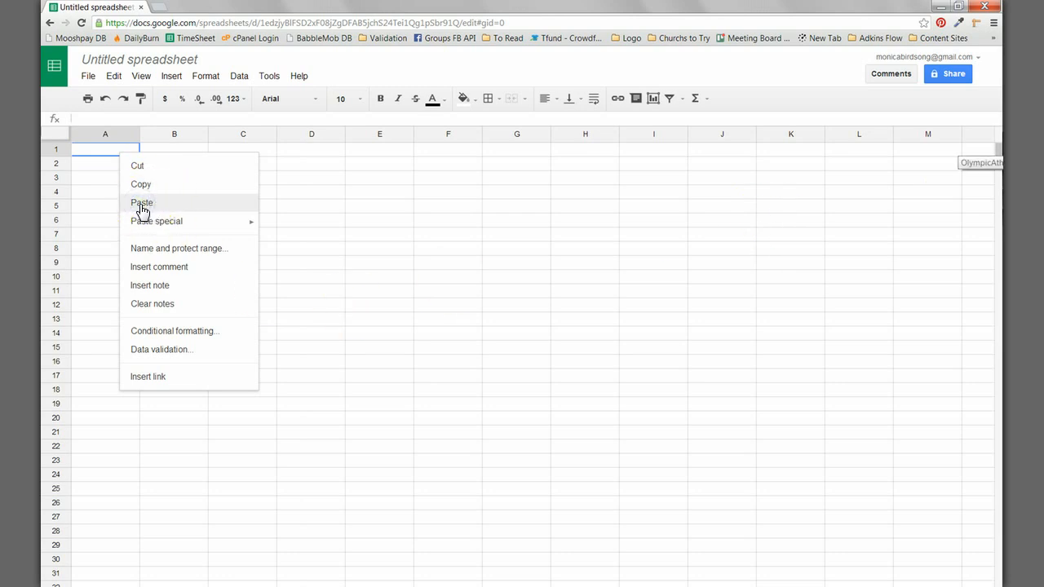
{"action": "left_click", "coordinate": [84, 153]}
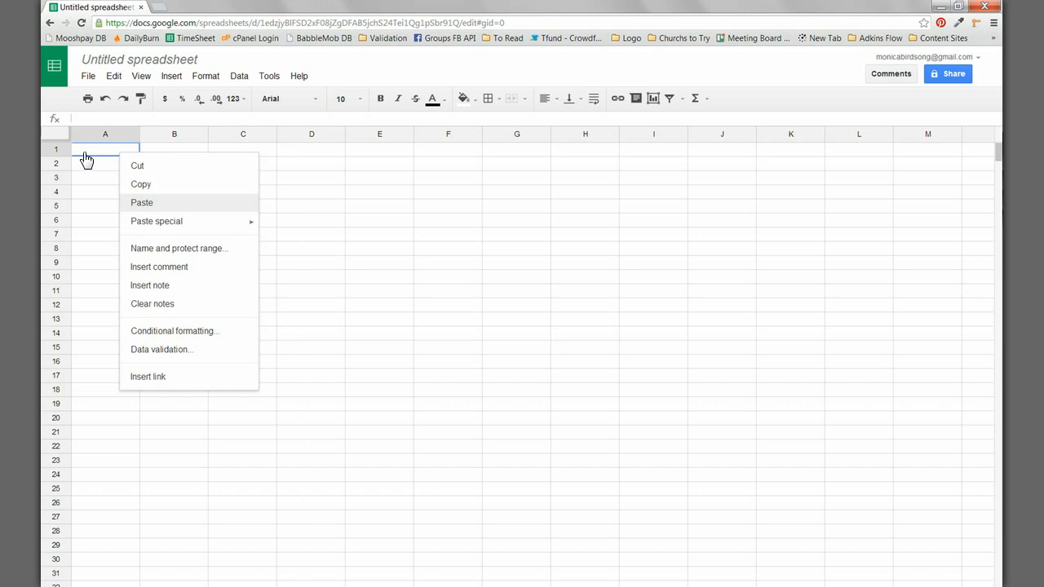
{"action": "key", "text": "ctrl+v"}
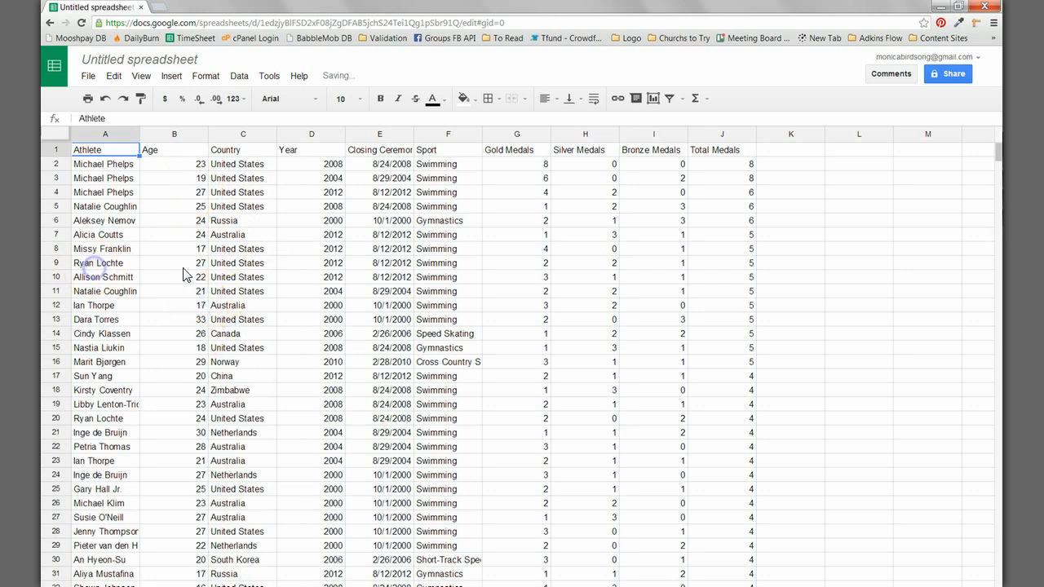
{"action": "left_click", "coordinate": [184, 264]}
{"action": "left_click", "coordinate": [256, 266]}
{"action": "key", "text": "Right"}
{"action": "key", "text": "Right"}
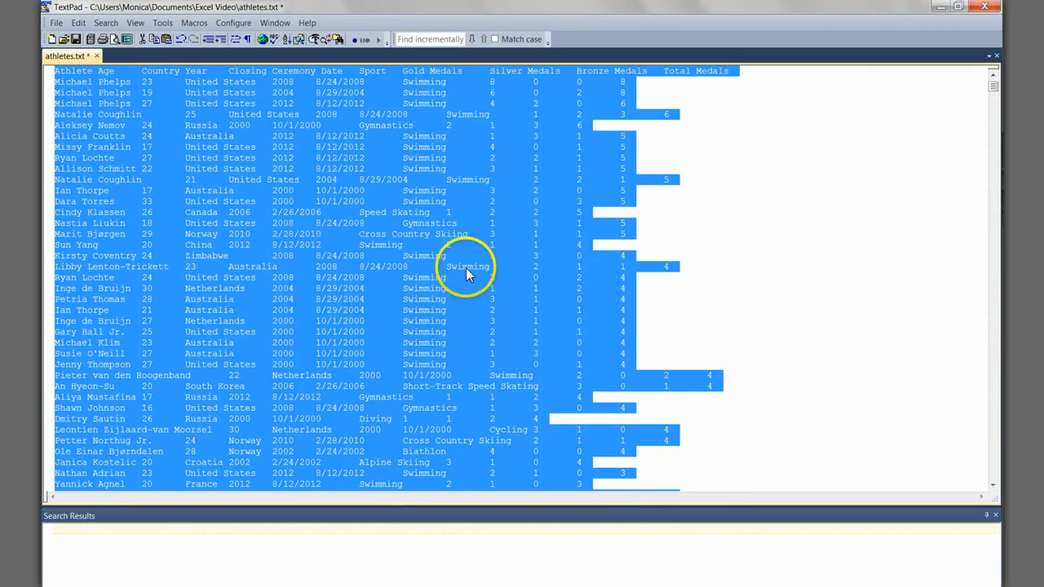
Step: Return to athletes.txt in TextPad and open the Replace dialog with its search text ready for entry
{"action": "left_click", "coordinate": [467, 274]}
{"action": "left_click_drag", "start_coordinate": [154, 222], "coordinate": [175, 226]}
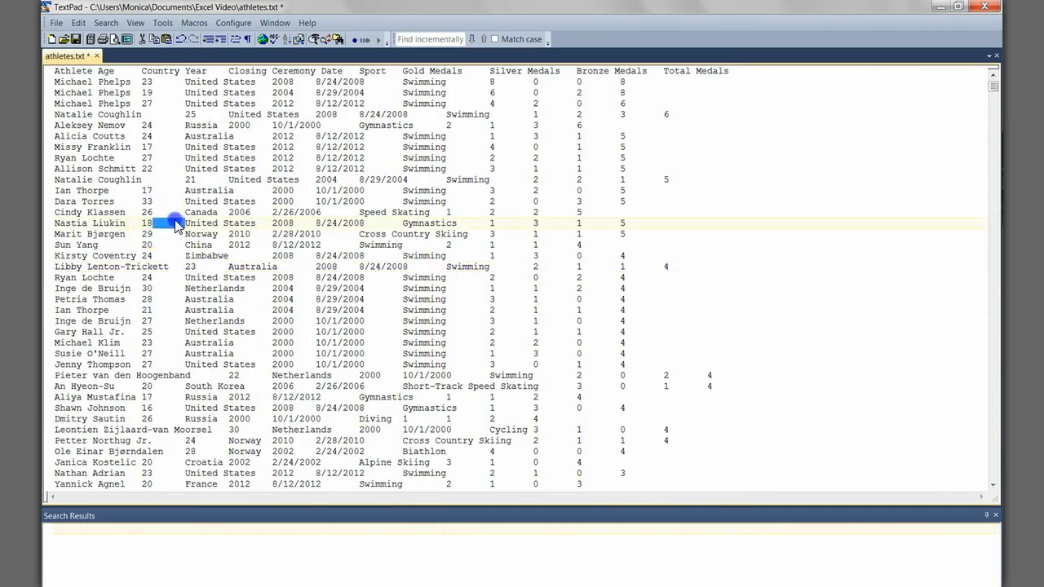
{"action": "left_click", "coordinate": [105, 23]}
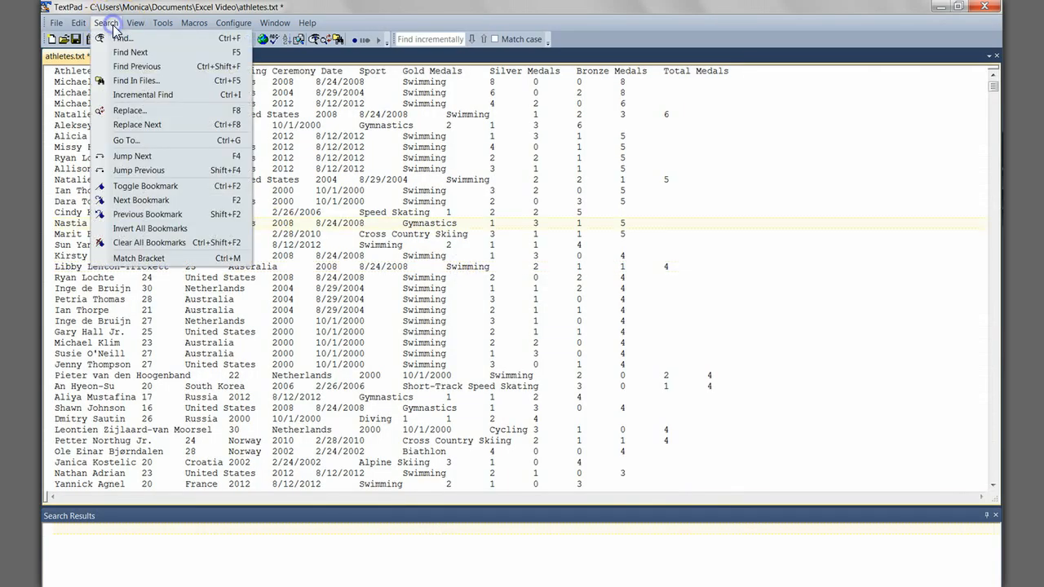
{"action": "left_click", "coordinate": [131, 111]}
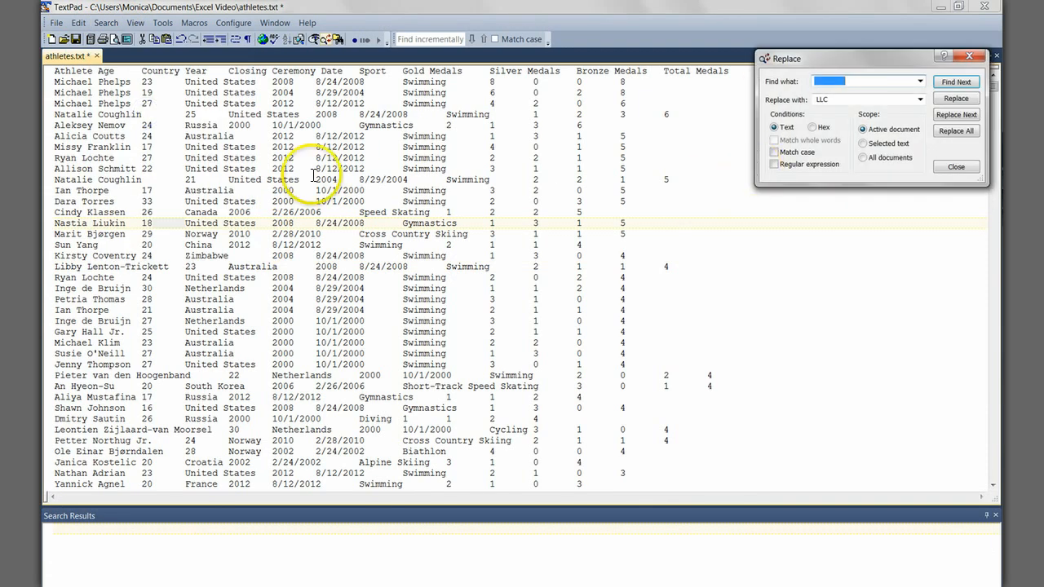
{"action": "key", "text": "Tab"}
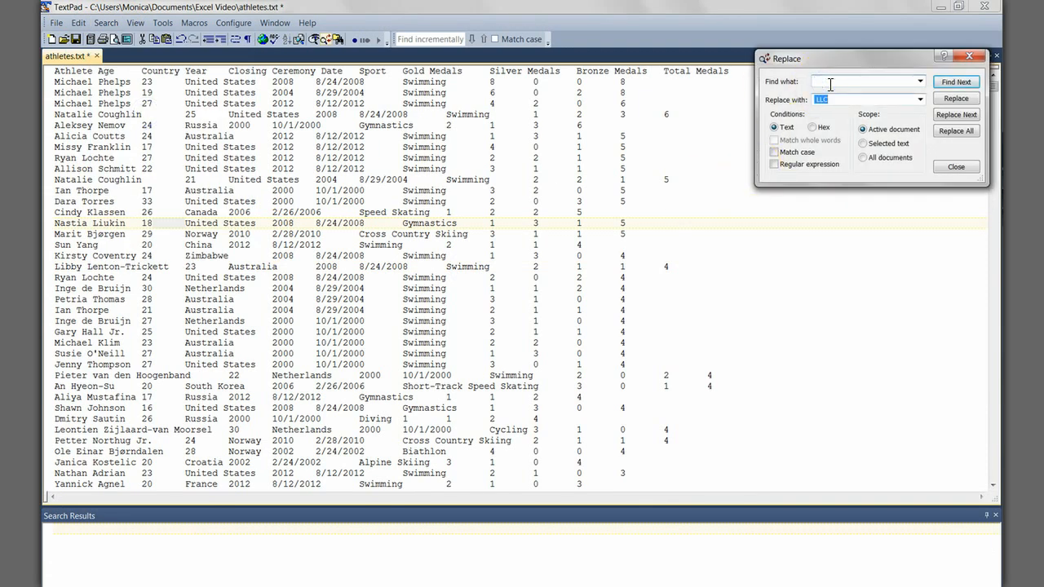
{"action": "double_click", "coordinate": [830, 85]}
{"action": "left_click", "coordinate": [865, 81]}
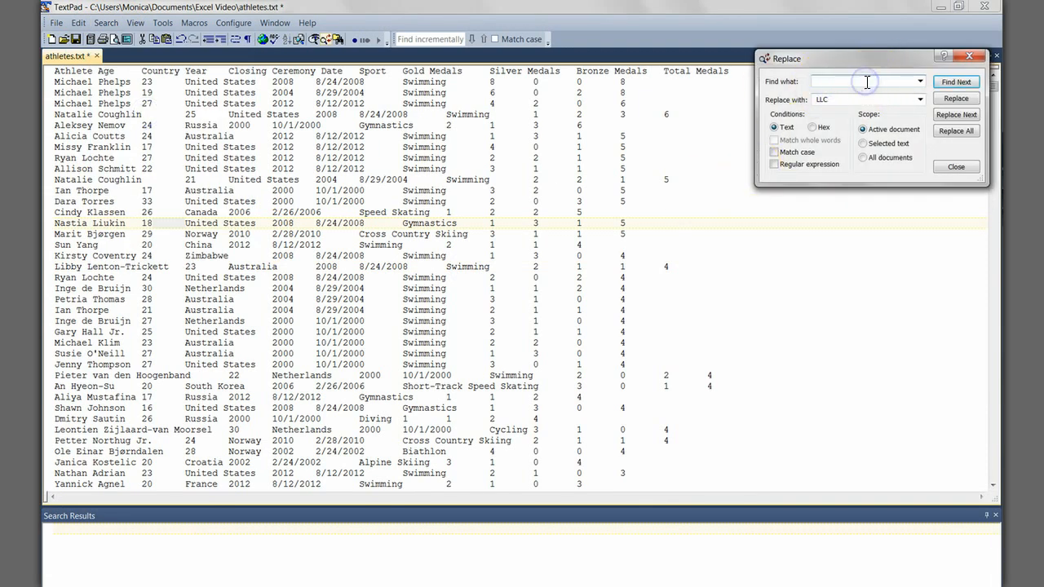
Step: Copy the tab separator after the age in the Nastia Liukin row and paste it as the text to find
{"action": "left_click", "coordinate": [169, 225]}
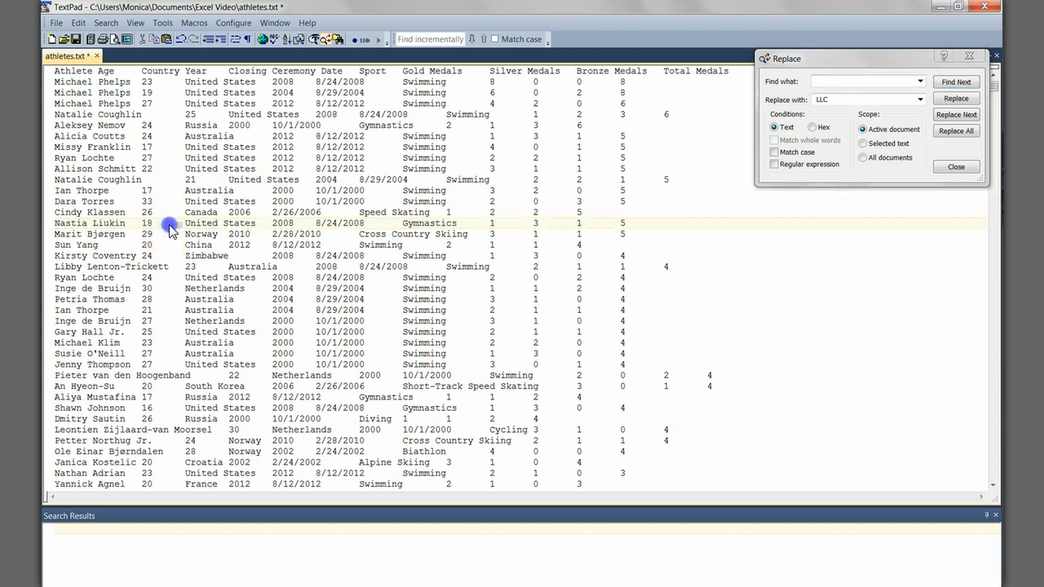
{"action": "double_click", "coordinate": [169, 224]}
{"action": "left_click_drag", "start_coordinate": [154, 224], "coordinate": [185, 225]}
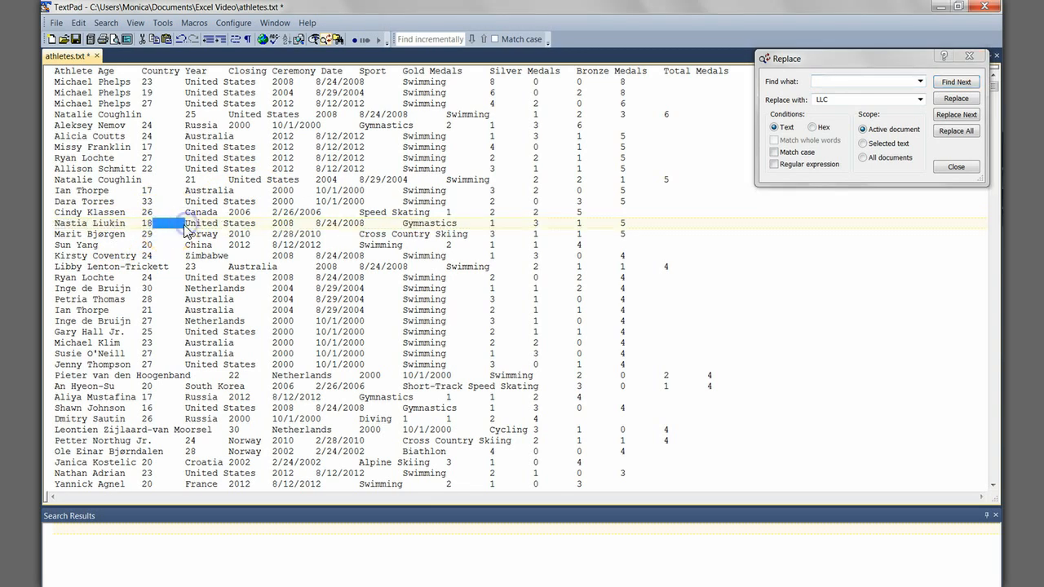
{"action": "right_click", "coordinate": [178, 227]}
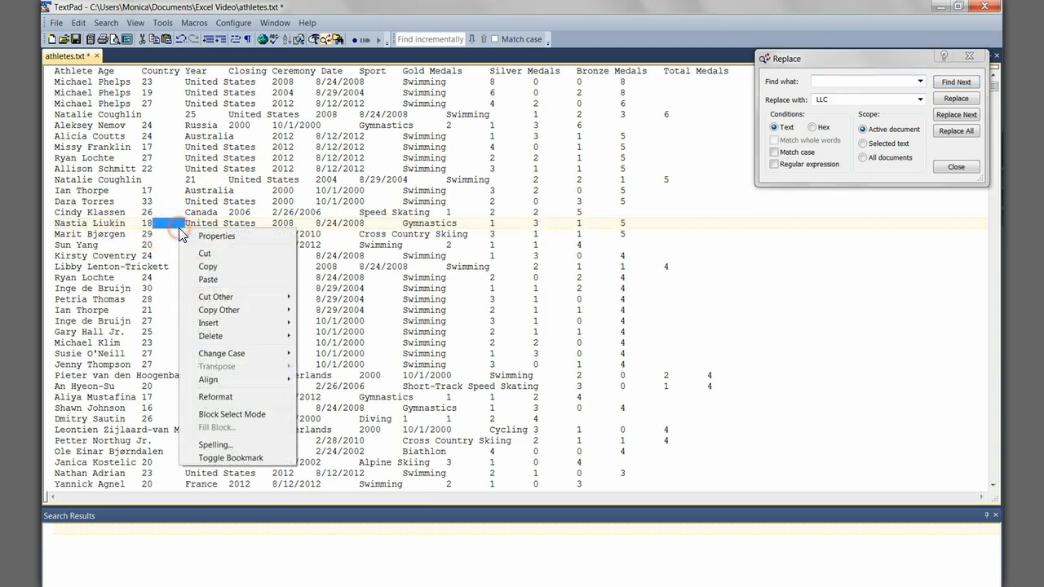
{"action": "left_click", "coordinate": [202, 268]}
{"action": "left_click", "coordinate": [839, 81]}
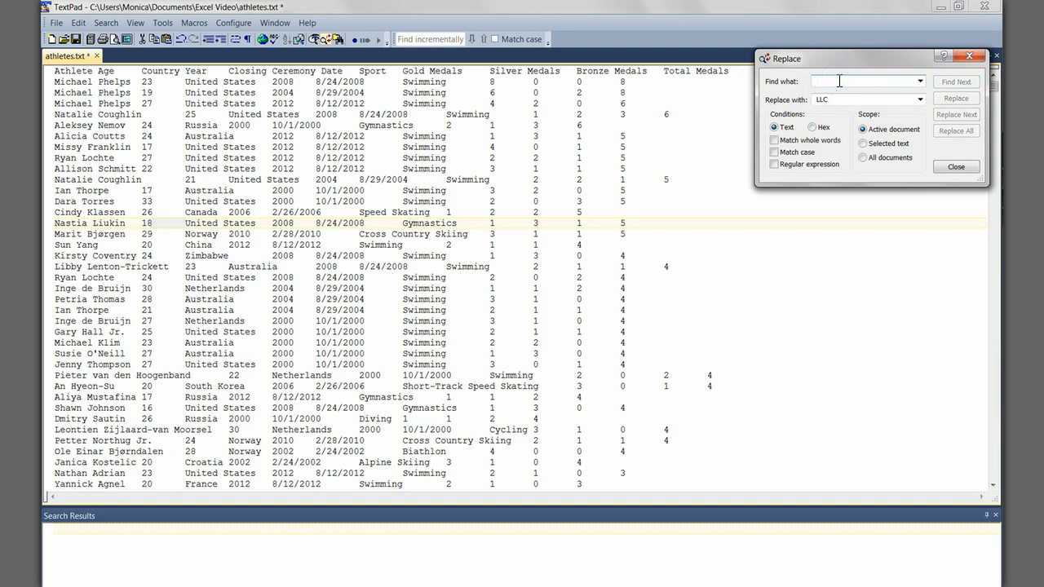
{"action": "right_click", "coordinate": [839, 81]}
{"action": "left_click", "coordinate": [873, 135]}
Step: Replace every tab in the active document with a comma
{"action": "double_click", "coordinate": [843, 99]}
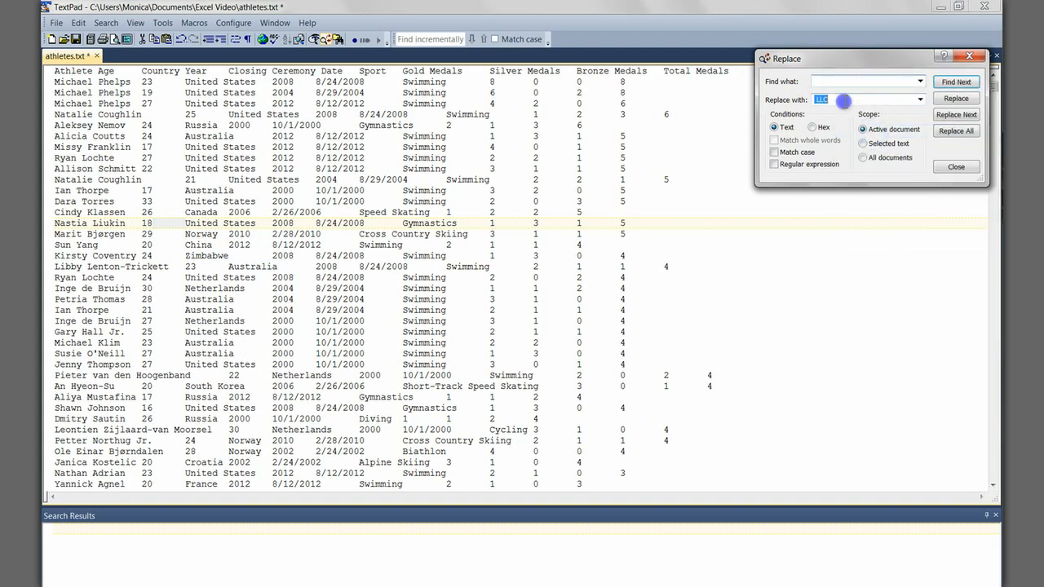
{"action": "type", "text": ","}
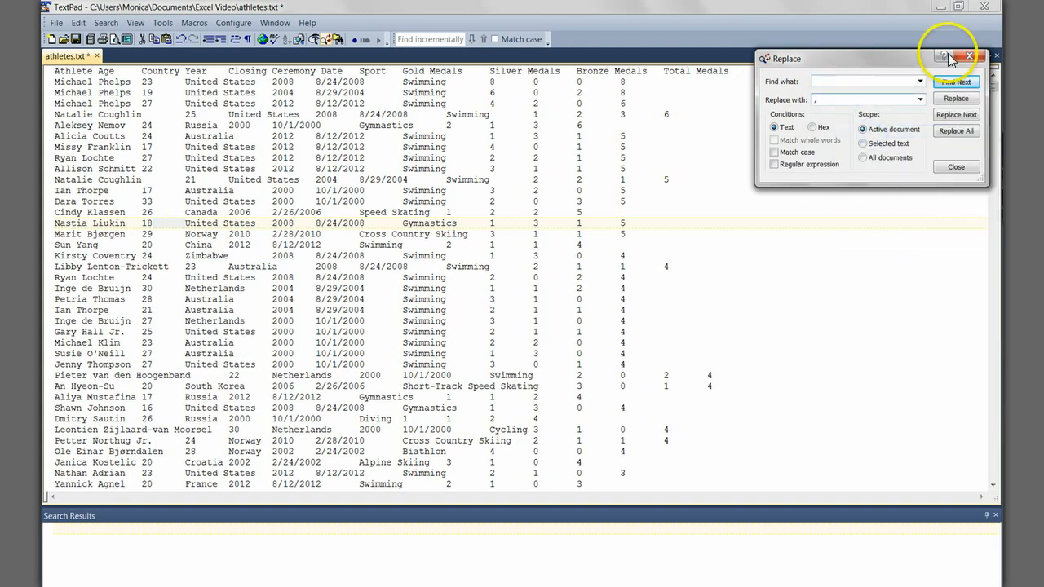
{"action": "left_click", "coordinate": [967, 131]}
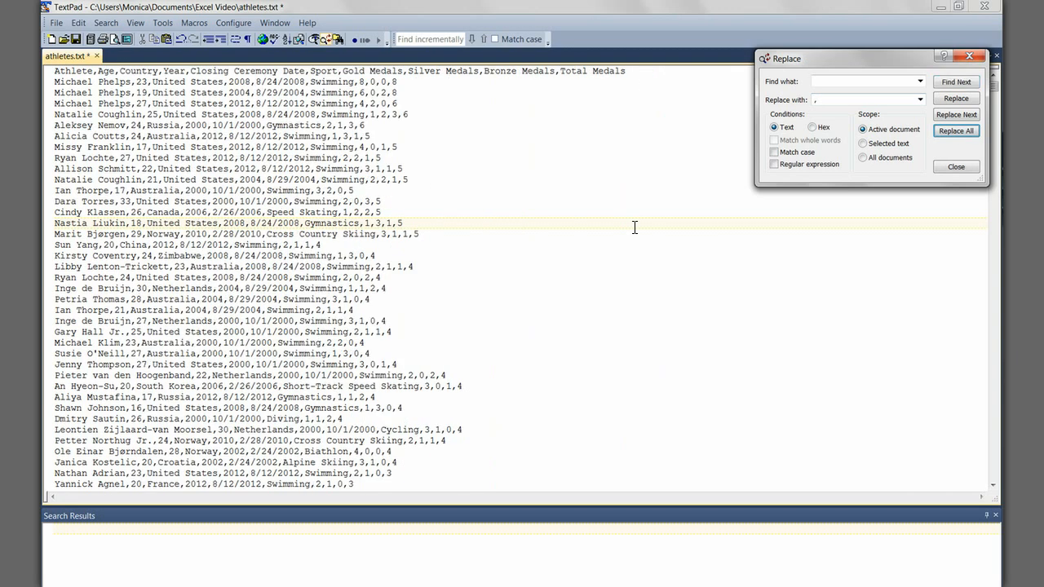
{"action": "left_click", "coordinate": [635, 227]}
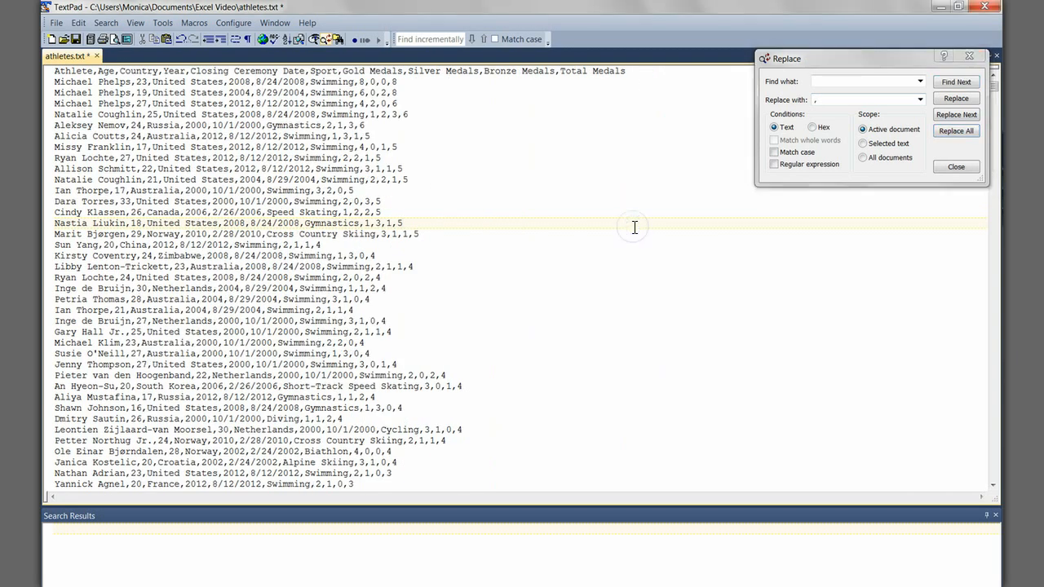
Step: Save the comma-separated text as a new file named athletes-comma.txt
{"action": "left_click", "coordinate": [57, 23]}
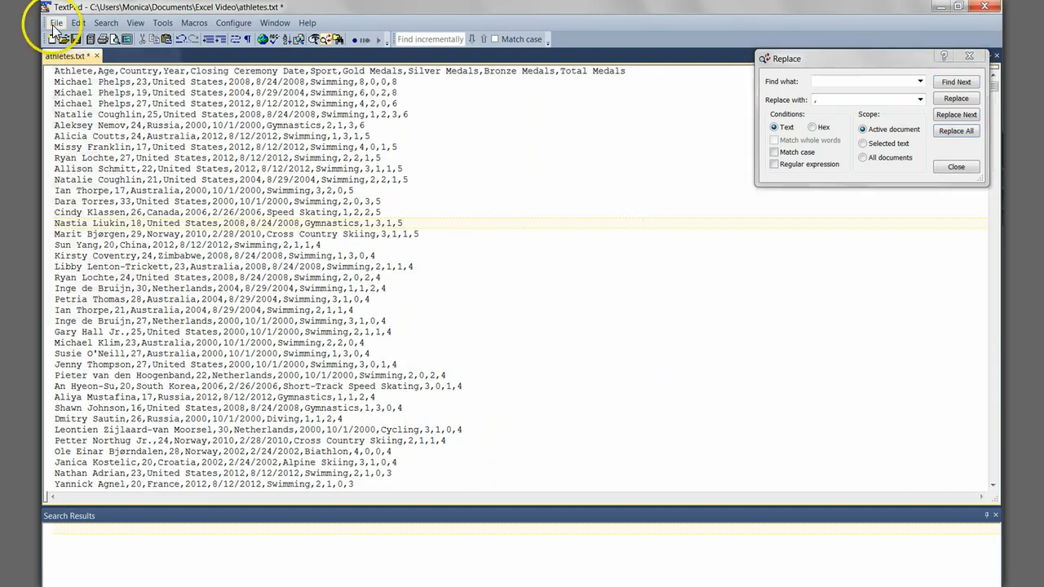
{"action": "left_click", "coordinate": [84, 112]}
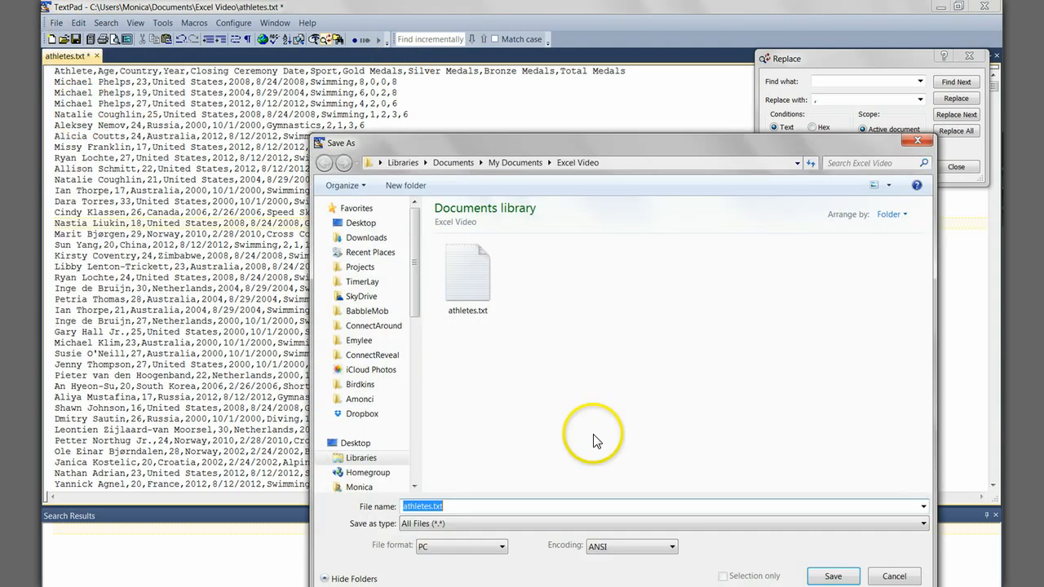
{"action": "left_click", "coordinate": [436, 507]}
{"action": "type", "text": "-comma"}
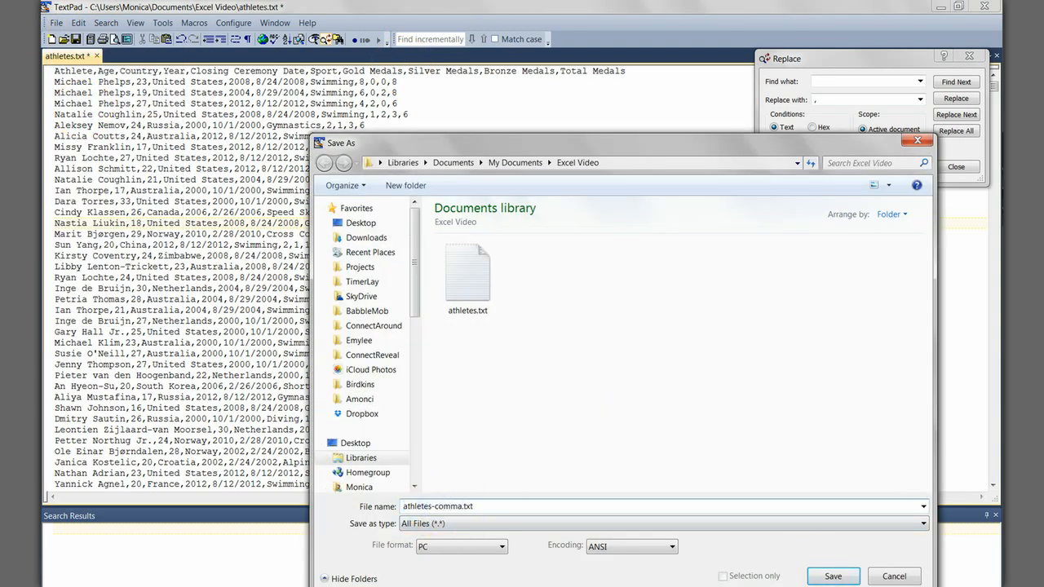
{"action": "left_click", "coordinate": [833, 576]}
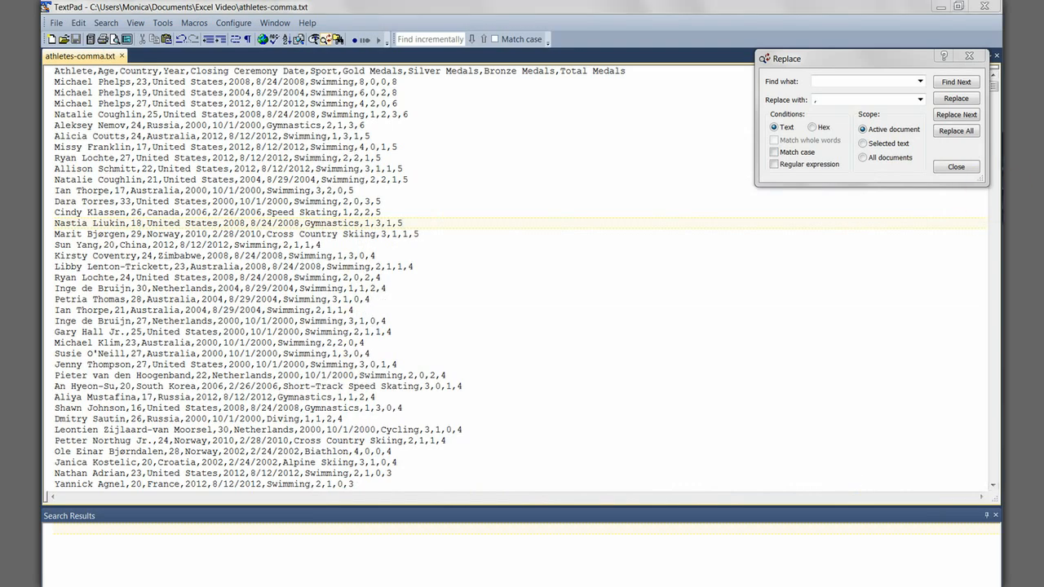
Step: Switch to the Excel workbook, start a text file import and browse to the Documents\Excel Video folder
{"action": "key", "text": "alt+Tab"}
{"action": "left_click", "coordinate": [297, 26]}
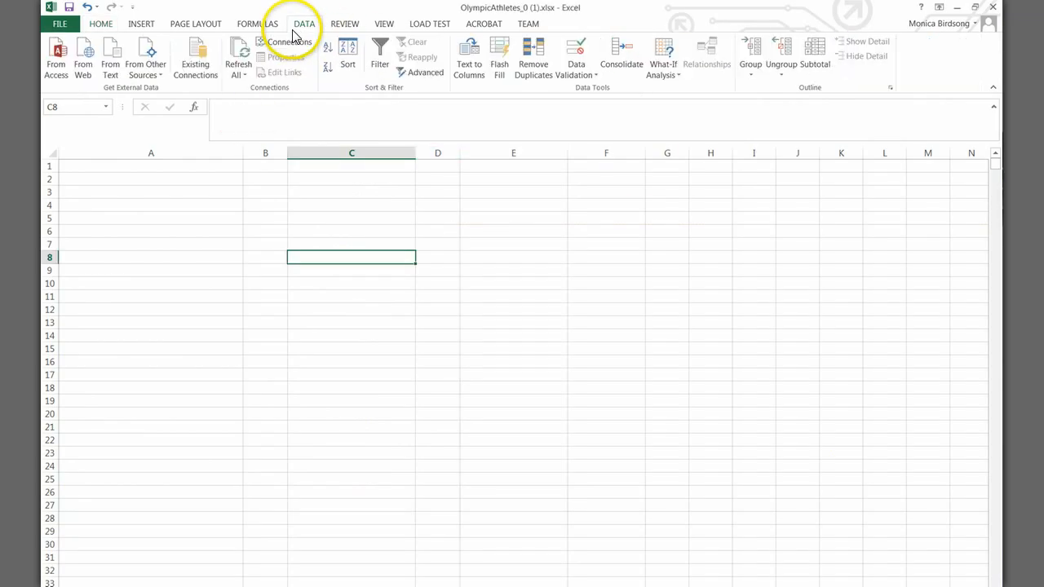
{"action": "left_click", "coordinate": [111, 73]}
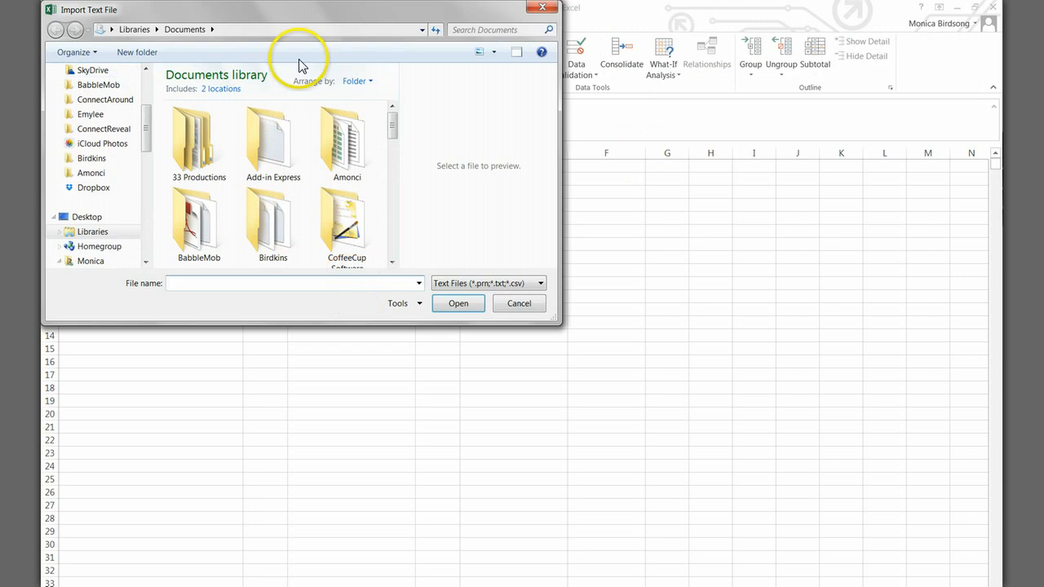
{"action": "left_click", "coordinate": [234, 29]}
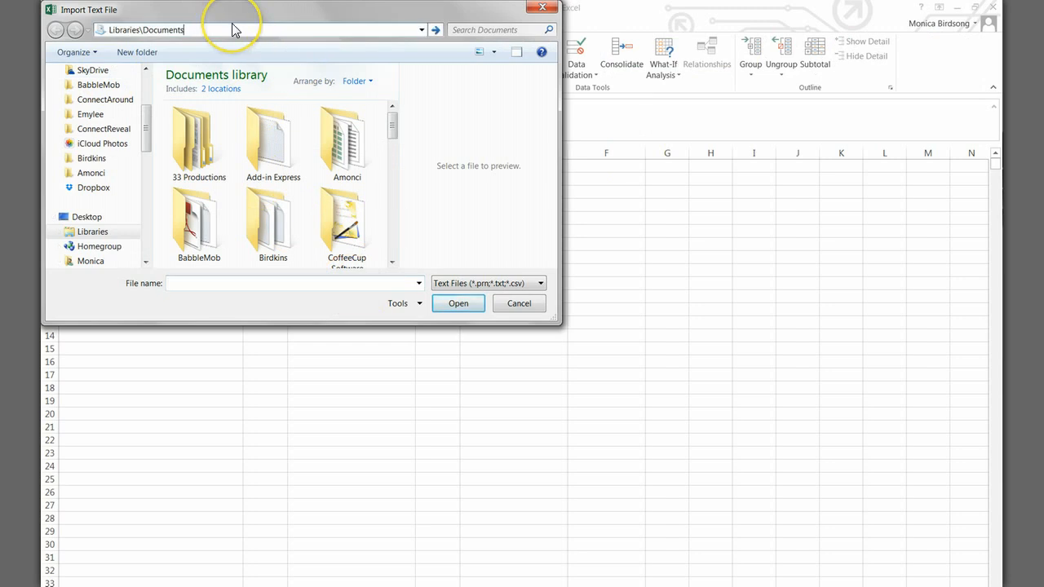
{"action": "type", "text": "\\e"}
{"action": "key", "text": "Down"}
{"action": "key", "text": "Down"}
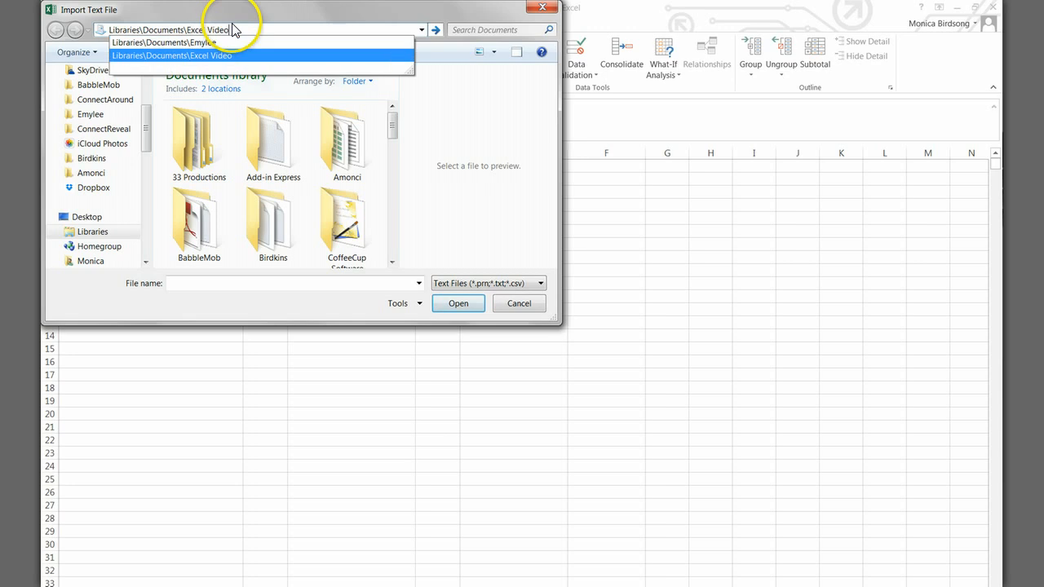
{"action": "key", "text": "Return"}
Step: Import athletes-comma.txt as delimited text starting at row 1, mark the data as having headers, and continue to the delimiter settings
{"action": "left_click", "coordinate": [274, 150]}
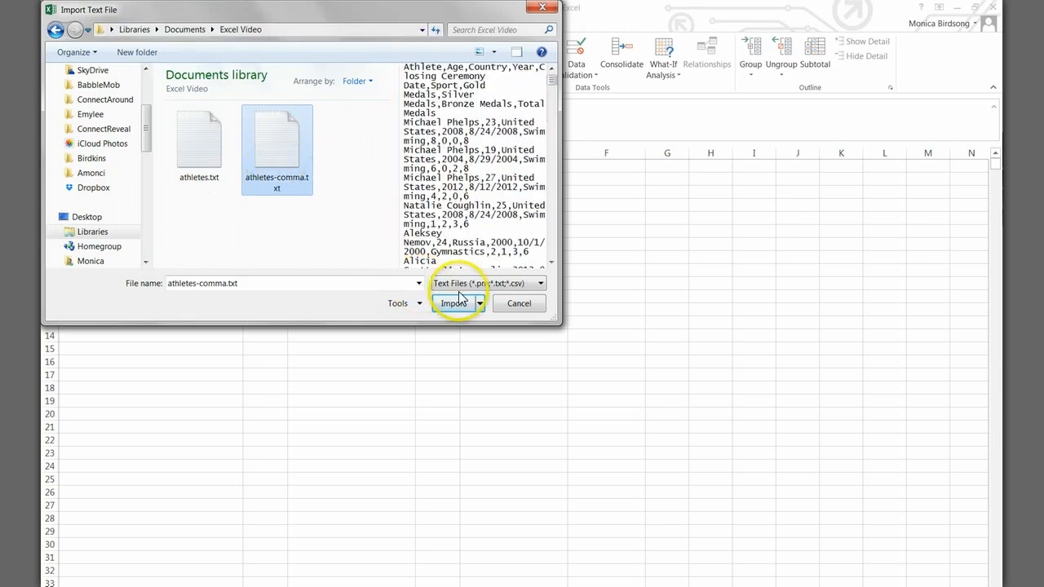
{"action": "left_click", "coordinate": [453, 304]}
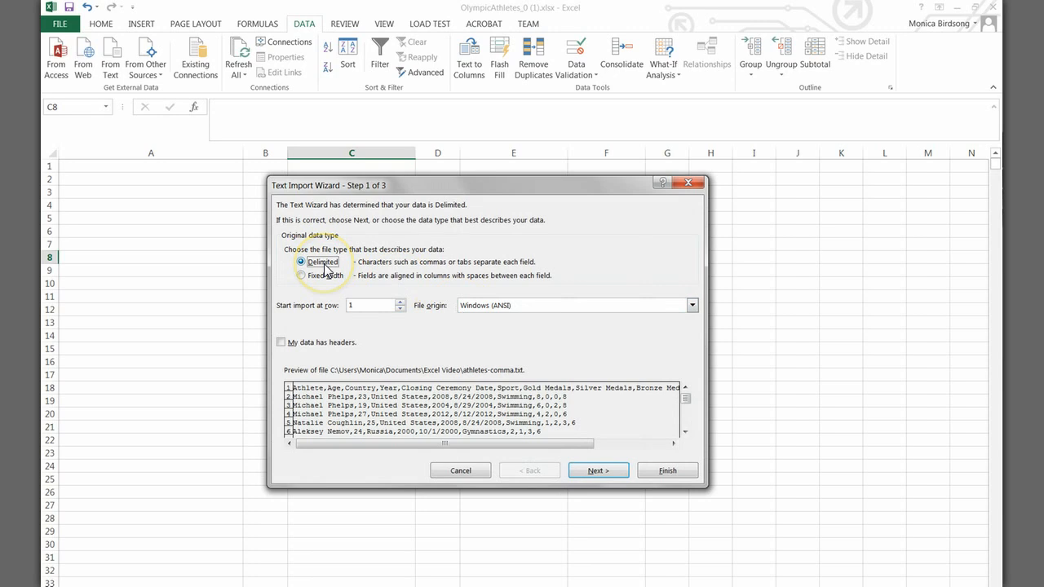
{"action": "left_click", "coordinate": [319, 346]}
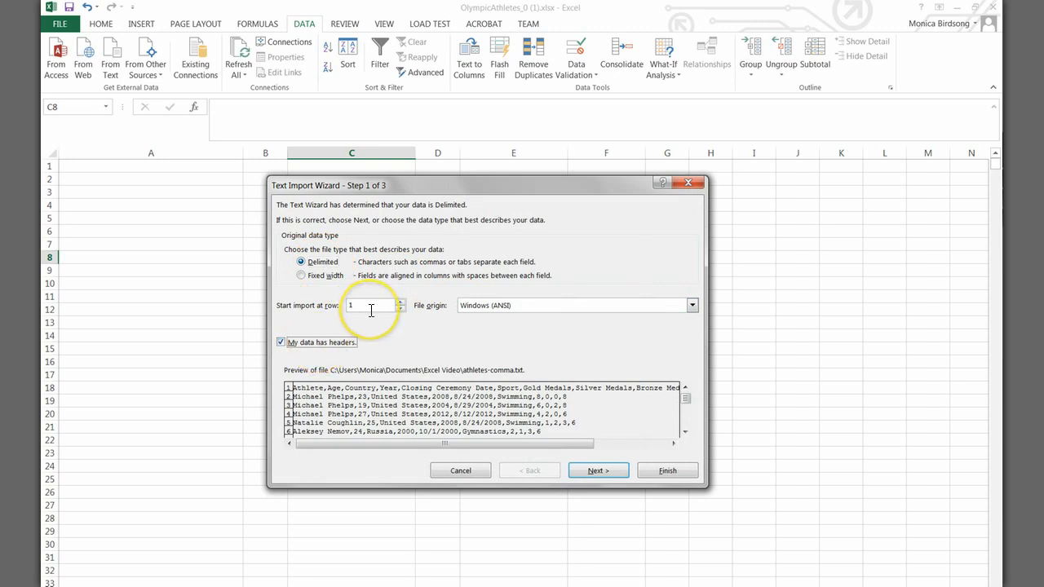
{"action": "left_click", "coordinate": [601, 471]}
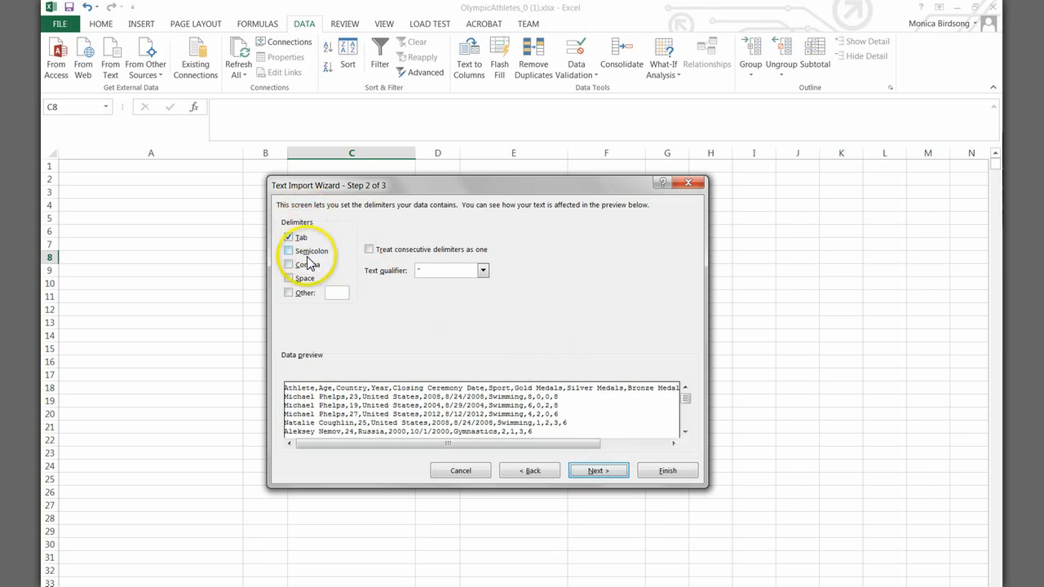
Step: Set comma as the only delimiter by turning off Tab, and continue to the column formats
{"action": "left_click", "coordinate": [305, 266]}
{"action": "left_click", "coordinate": [302, 238]}
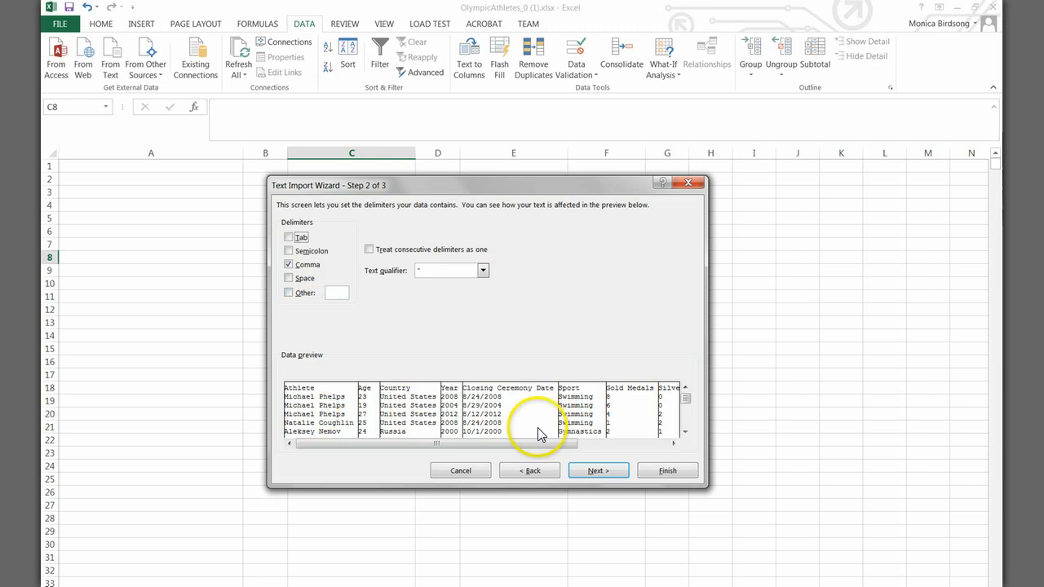
{"action": "left_click", "coordinate": [595, 472]}
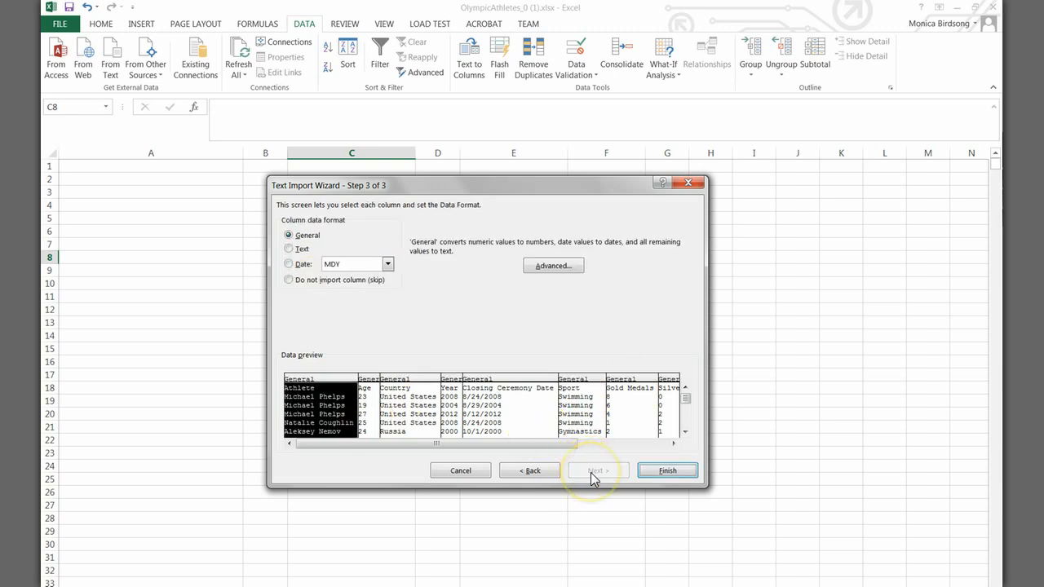
Step: Check the preview columns, keep their General format, and place the imported data at cell A1 of the existing worksheet
{"action": "left_click", "coordinate": [367, 398]}
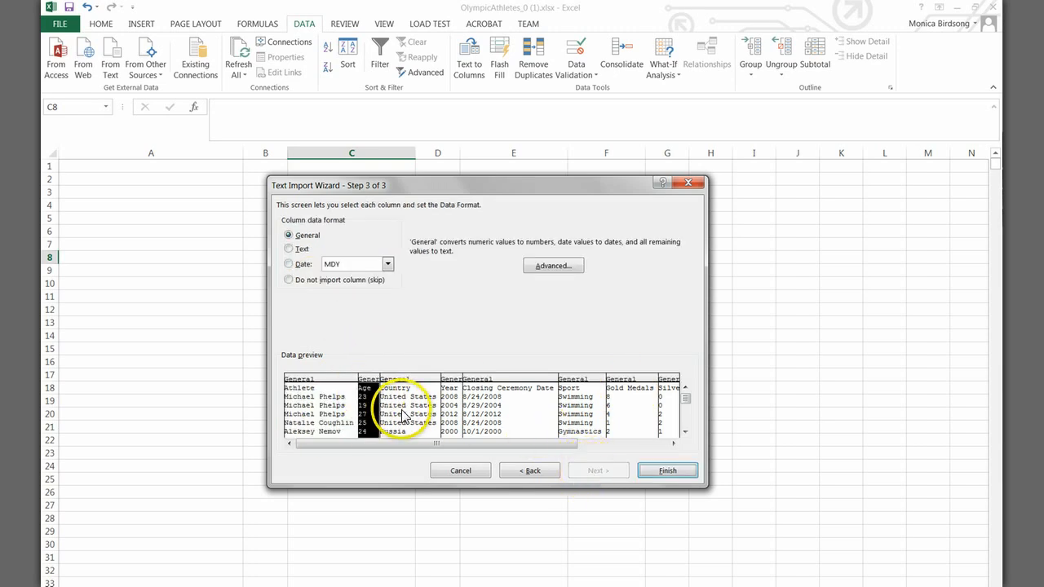
{"action": "left_click", "coordinate": [403, 415]}
{"action": "left_click", "coordinate": [477, 410]}
{"action": "left_click", "coordinate": [575, 416]}
{"action": "left_click", "coordinate": [617, 417]}
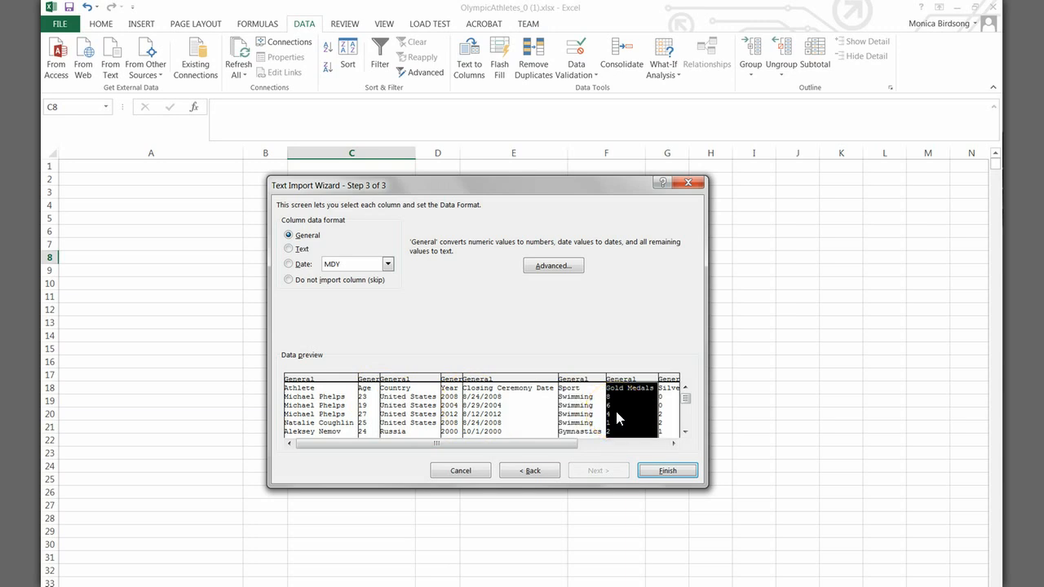
{"action": "left_click", "coordinate": [658, 477]}
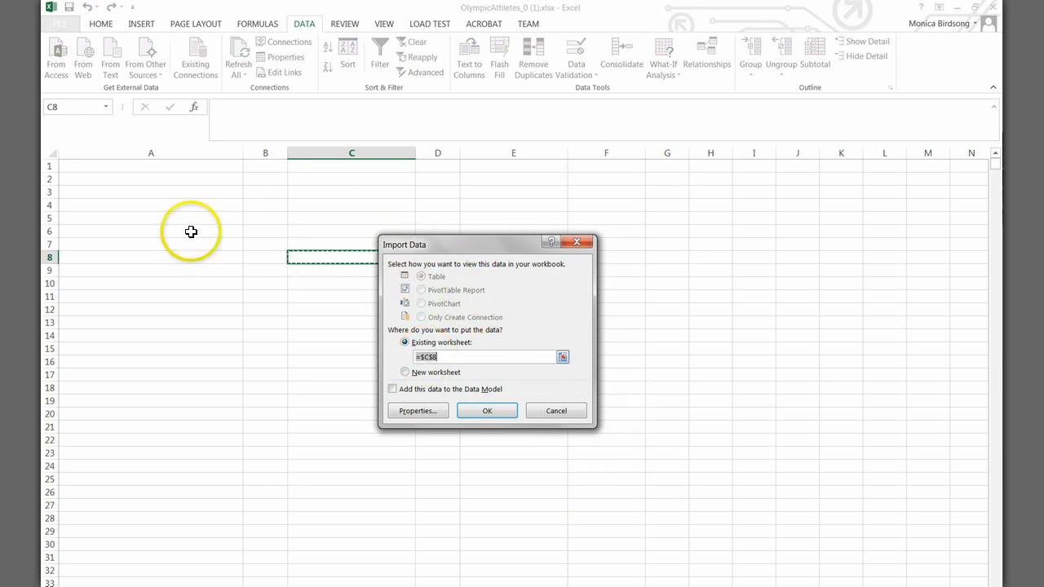
{"action": "left_click", "coordinate": [138, 165]}
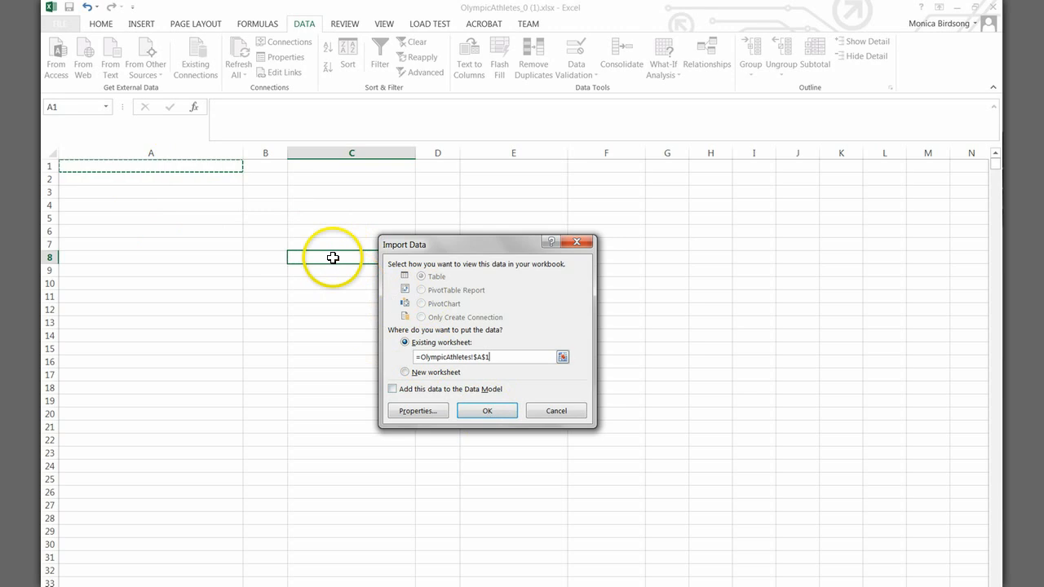
{"action": "left_click", "coordinate": [484, 412]}
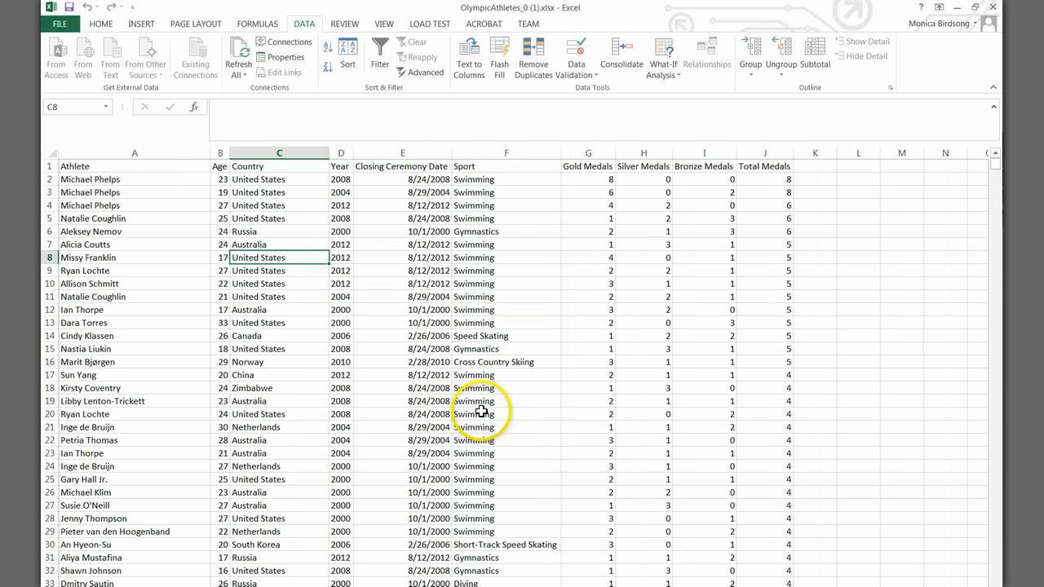
{"action": "left_click", "coordinate": [569, 411]}
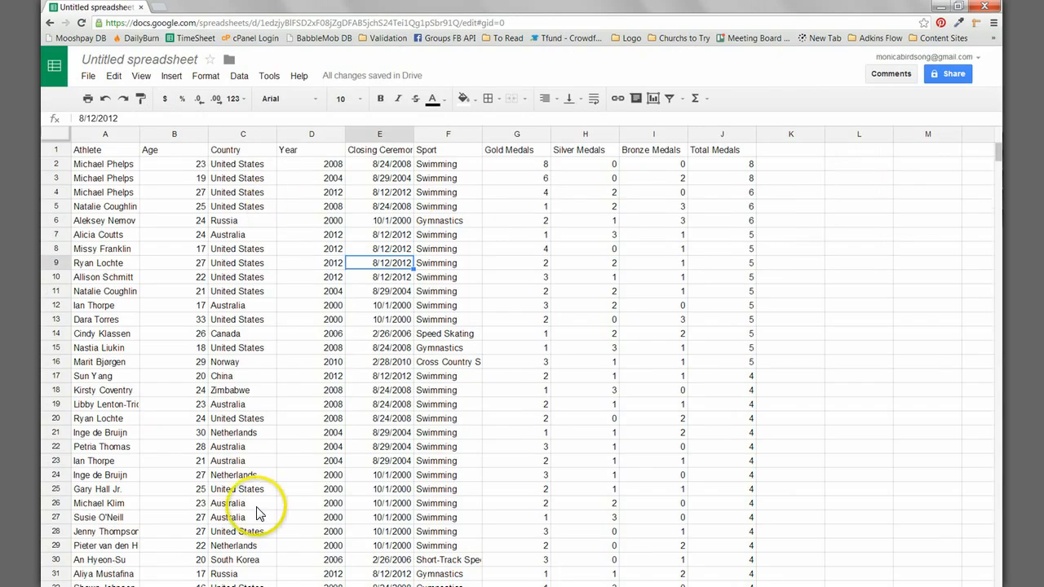
Step: Switch to the untitled Google spreadsheet, add a blank sheet, and look through the available commands for a text import
{"action": "left_click", "coordinate": [56, 586]}
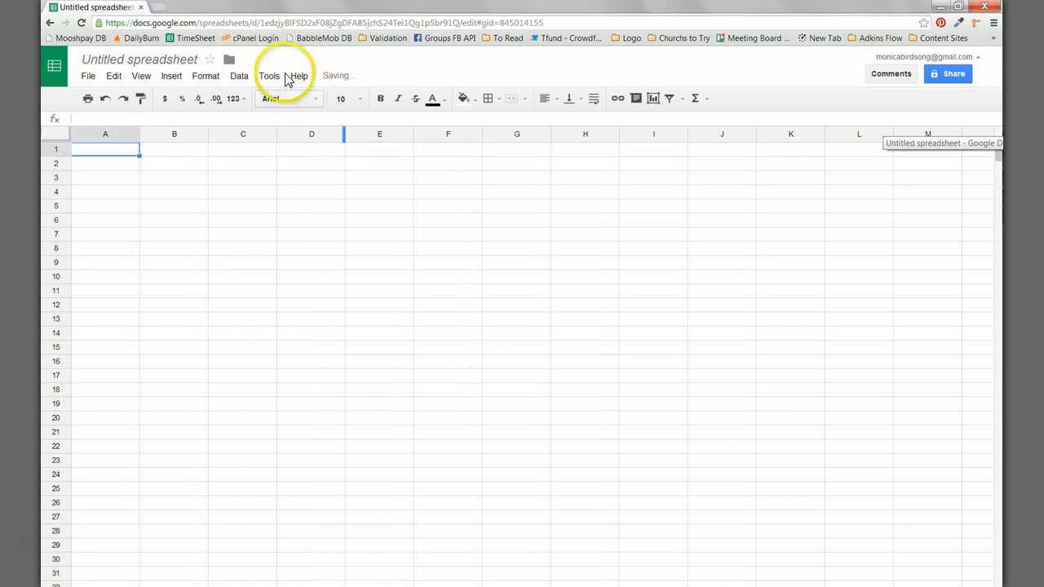
{"action": "left_click", "coordinate": [238, 77]}
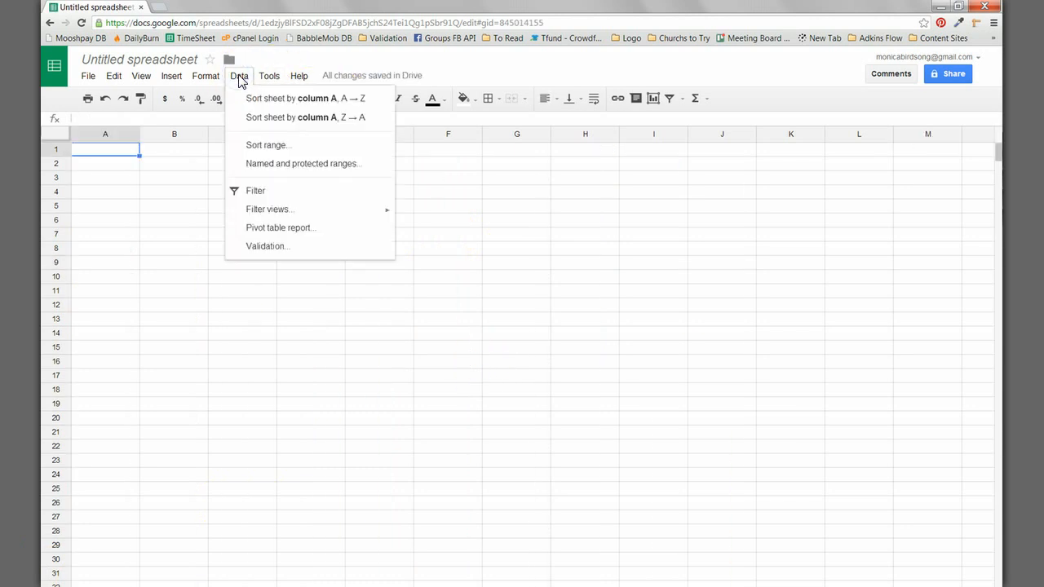
{"action": "mouse_move", "coordinate": [276, 82]}
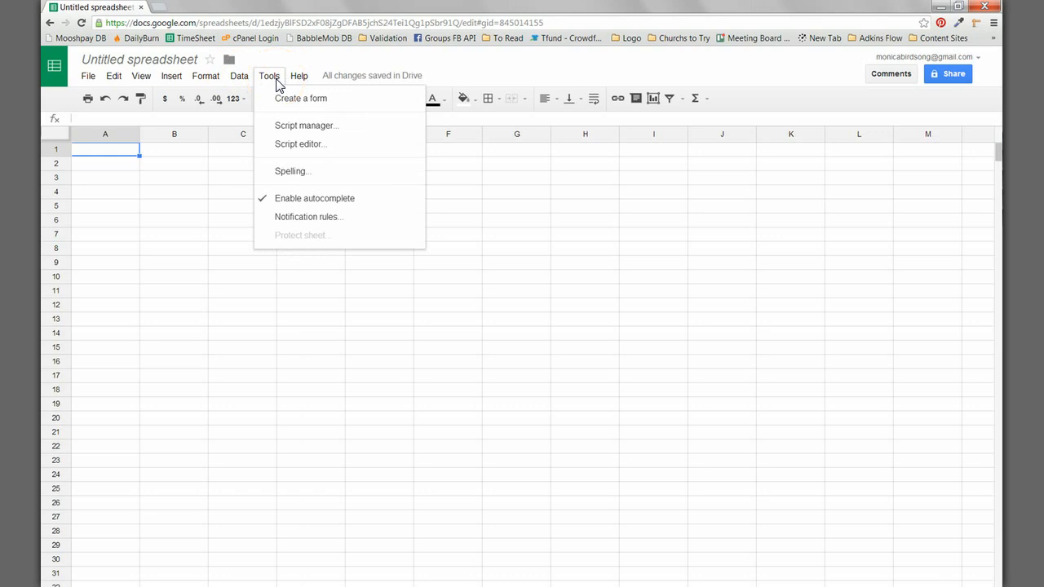
{"action": "left_click", "coordinate": [209, 77]}
{"action": "mouse_move", "coordinate": [239, 76]}
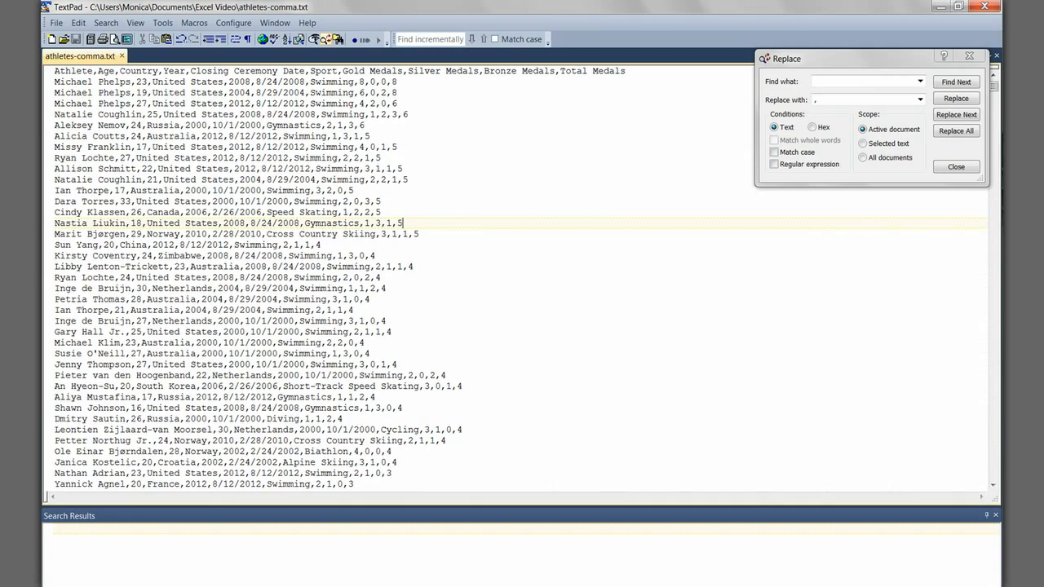
Step: Switch to athletes-comma.txt in TextPad and select all of its text
{"action": "left_click", "coordinate": [506, 265]}
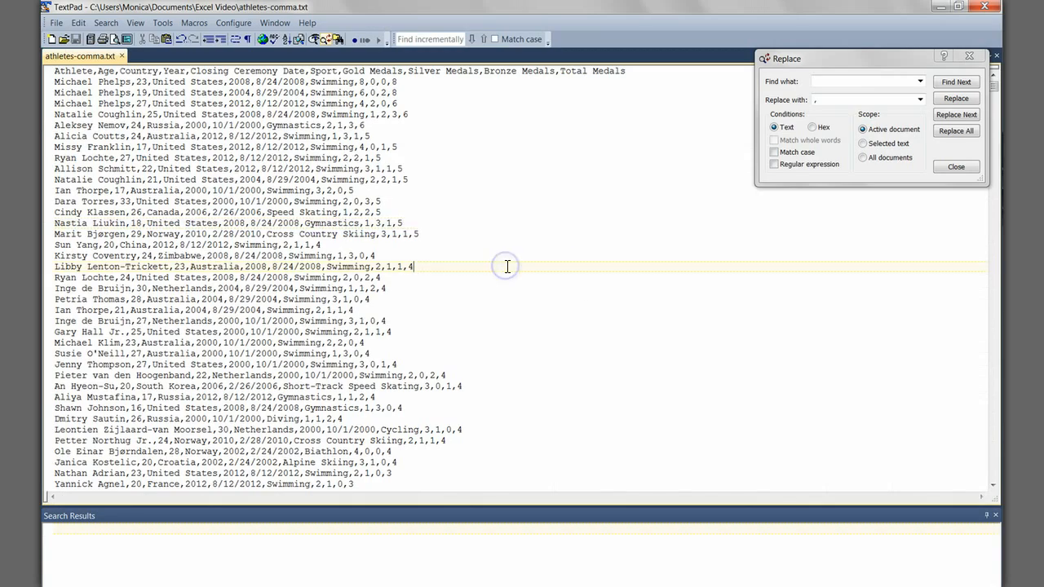
{"action": "key", "text": "ctrl+a"}
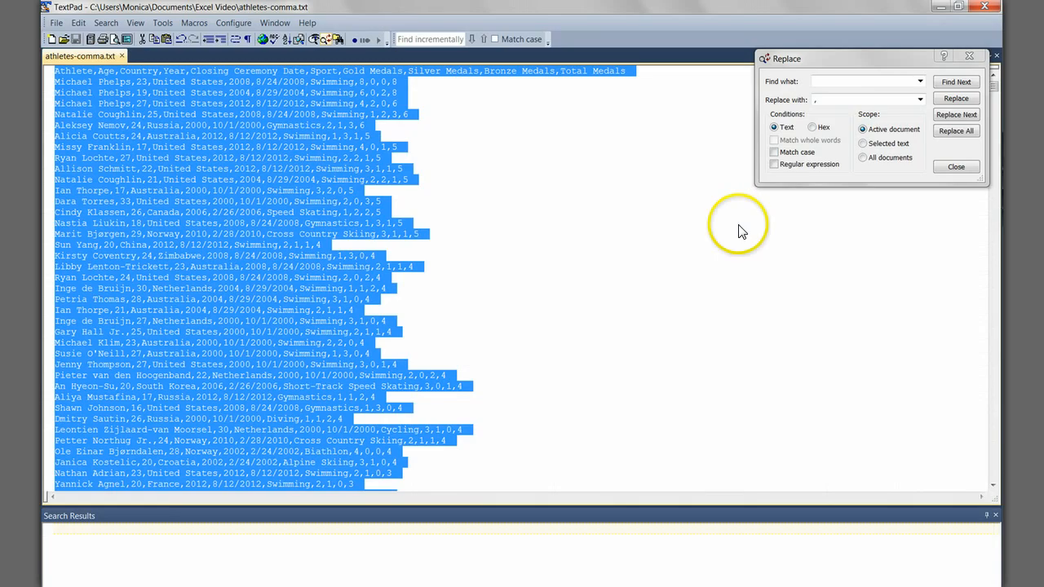
Step: Return to athletes-comma.txt in TextPad, clear the old find and replacement entries, and set a comma as the text to find
{"action": "left_click", "coordinate": [738, 226]}
{"action": "left_click", "coordinate": [853, 81]}
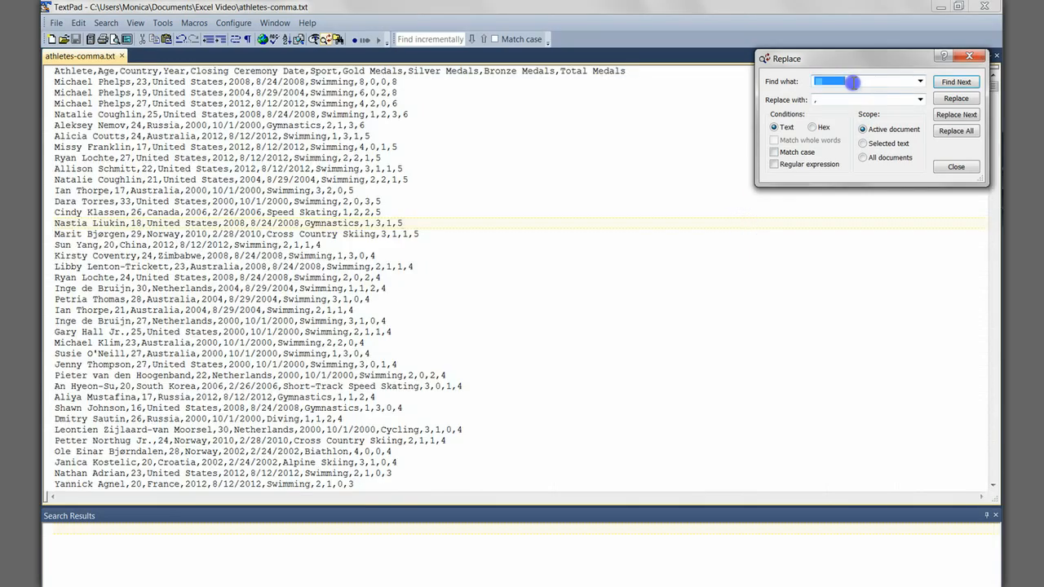
{"action": "key", "text": "Delete"}
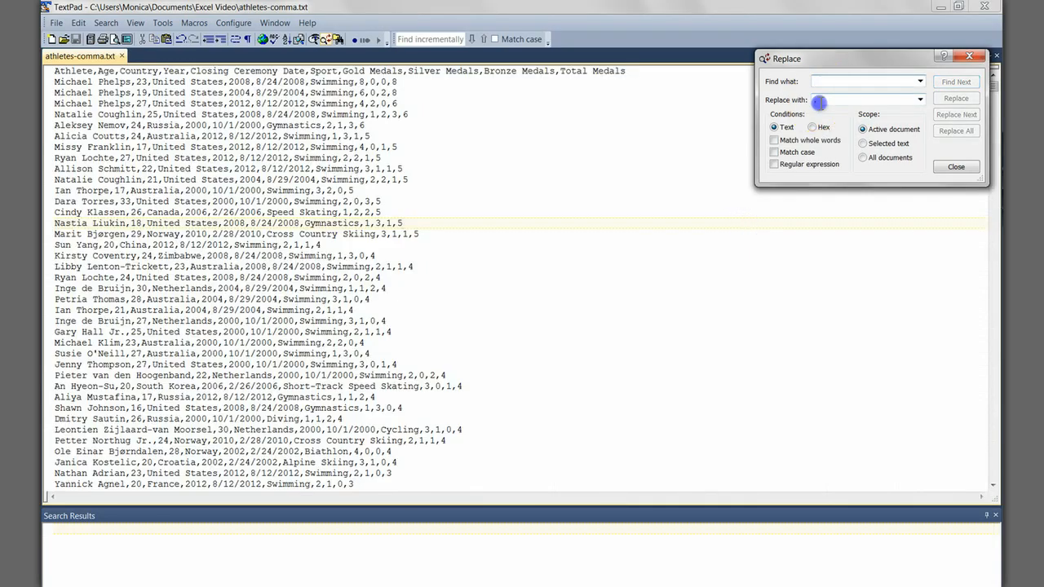
{"action": "left_click", "coordinate": [821, 99]}
{"action": "key", "text": "BackSpace"}
{"action": "left_click", "coordinate": [817, 82]}
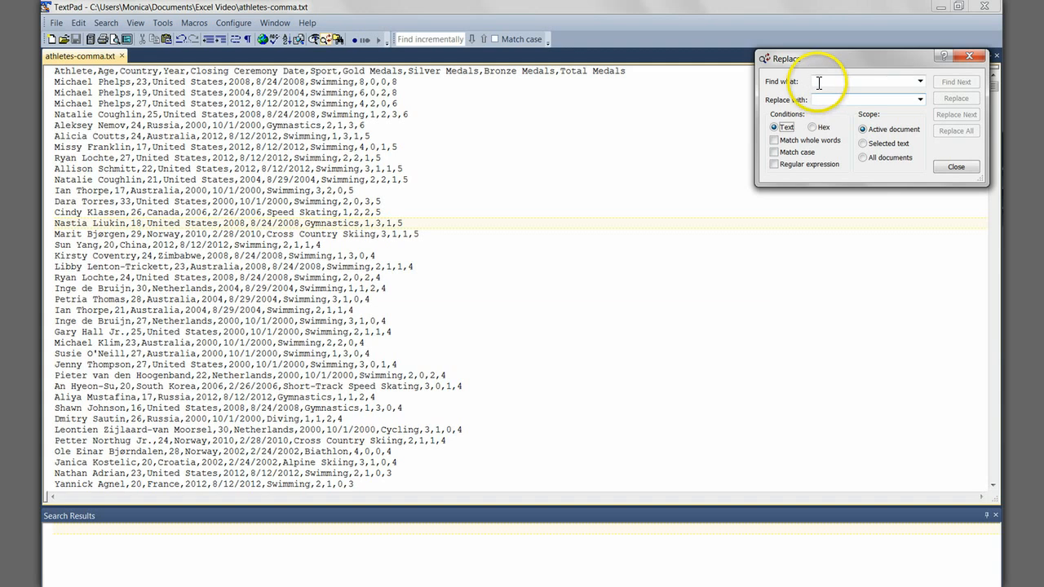
{"action": "type", "text": ","}
Step: Insert a tab at the end of the Natalie Coughlin, 21 row and use it to replace every comma in the active document
{"action": "left_click", "coordinate": [750, 117]}
{"action": "left_click", "coordinate": [454, 181]}
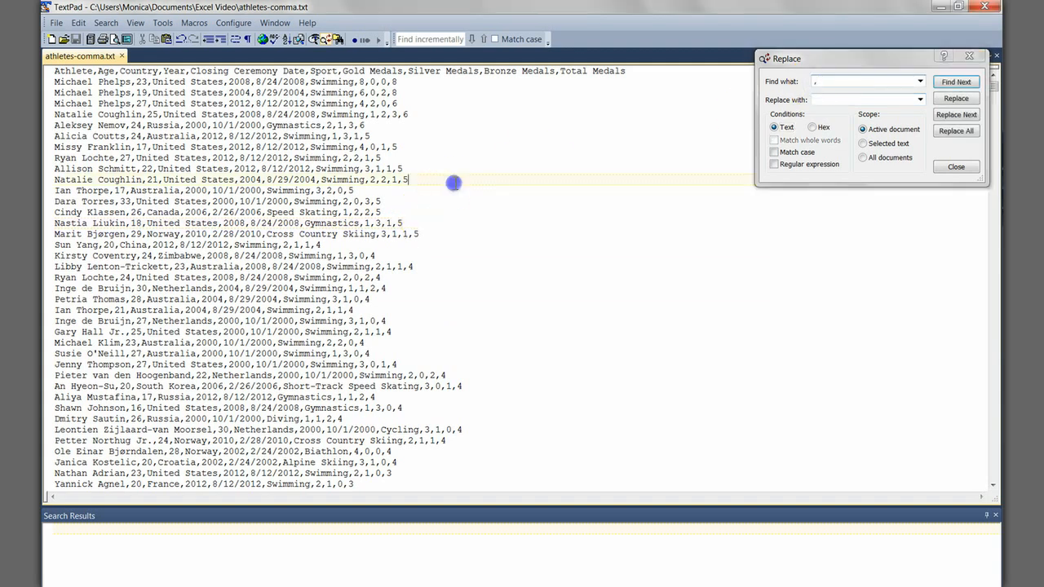
{"action": "key", "text": "Tab"}
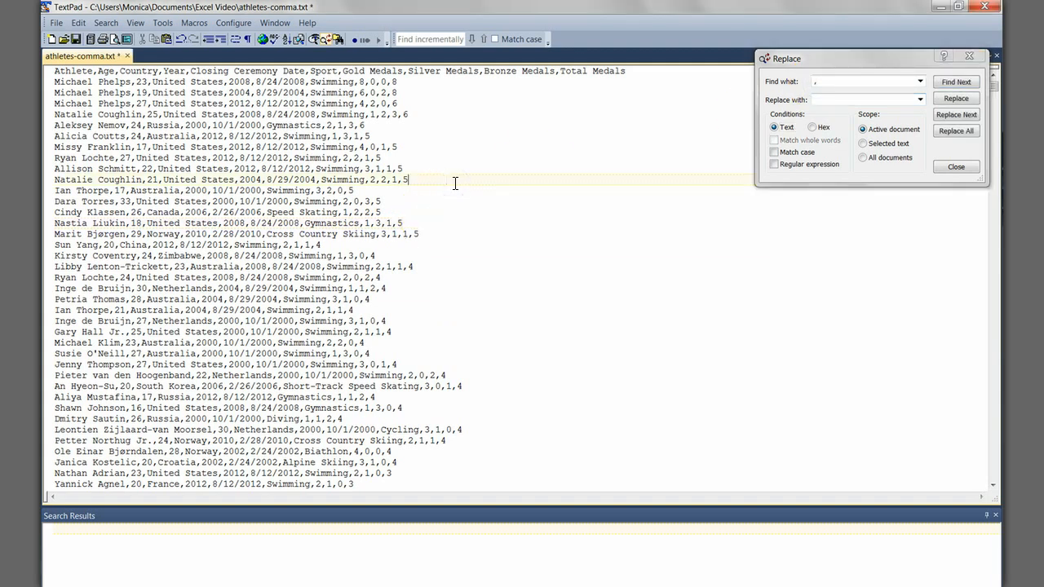
{"action": "key", "text": "shift+Right"}
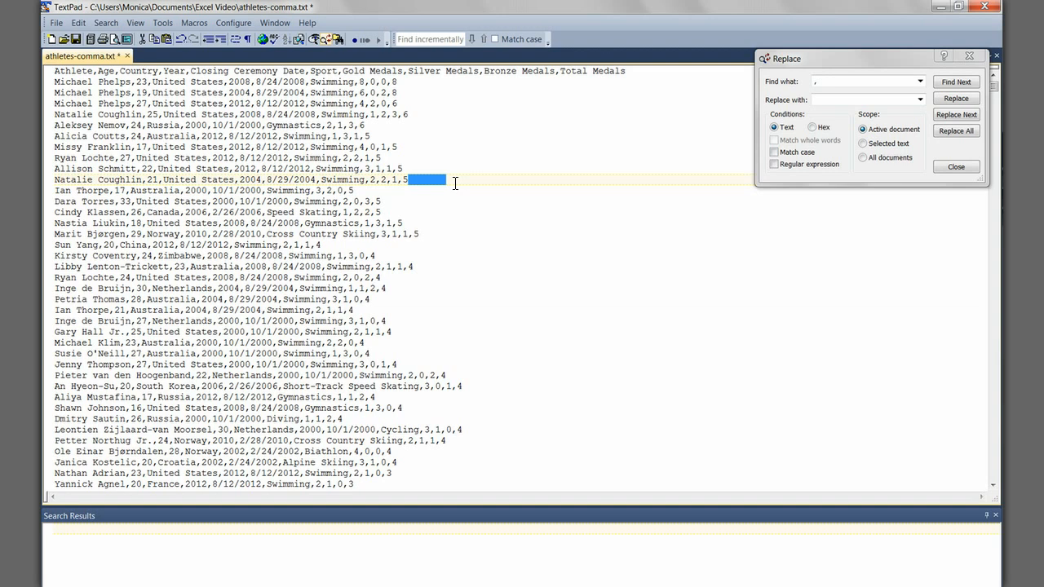
{"action": "left_click", "coordinate": [875, 96]}
{"action": "key", "text": "ctrl+v"}
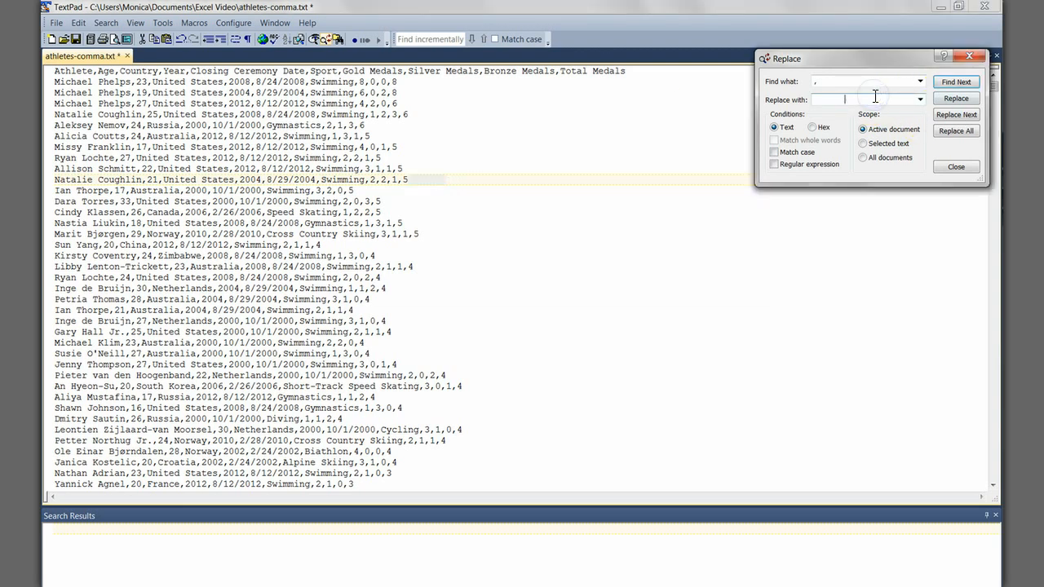
{"action": "left_click", "coordinate": [958, 135]}
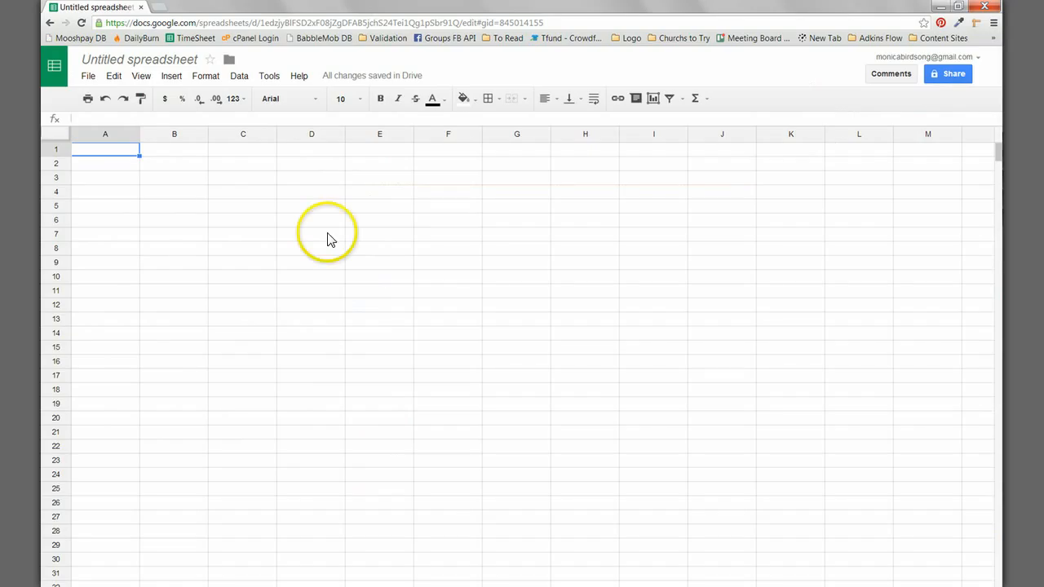
Step: Select all cells of the athlete data sheet in Google Sheets, and likewise all cells in the Excel workbook
{"action": "left_click", "coordinate": [247, 234]}
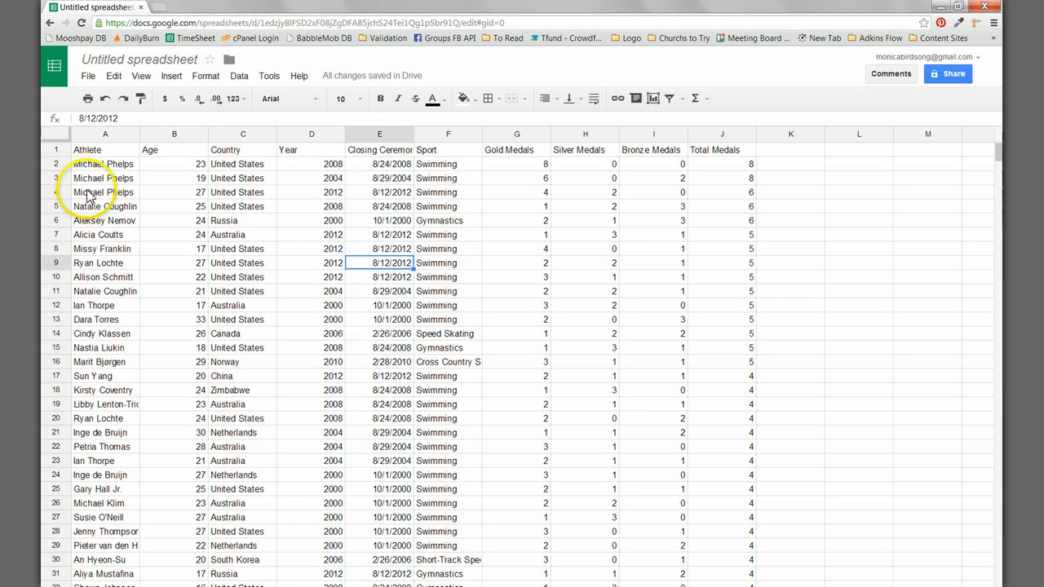
{"action": "left_click", "coordinate": [59, 136]}
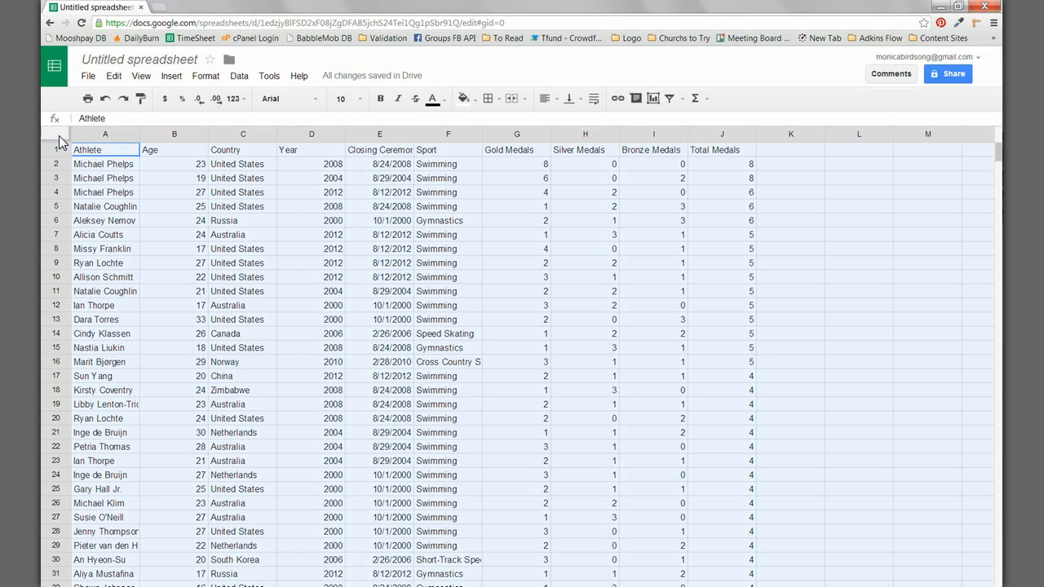
{"action": "left_click", "coordinate": [144, 208]}
{"action": "right_click", "coordinate": [144, 208]}
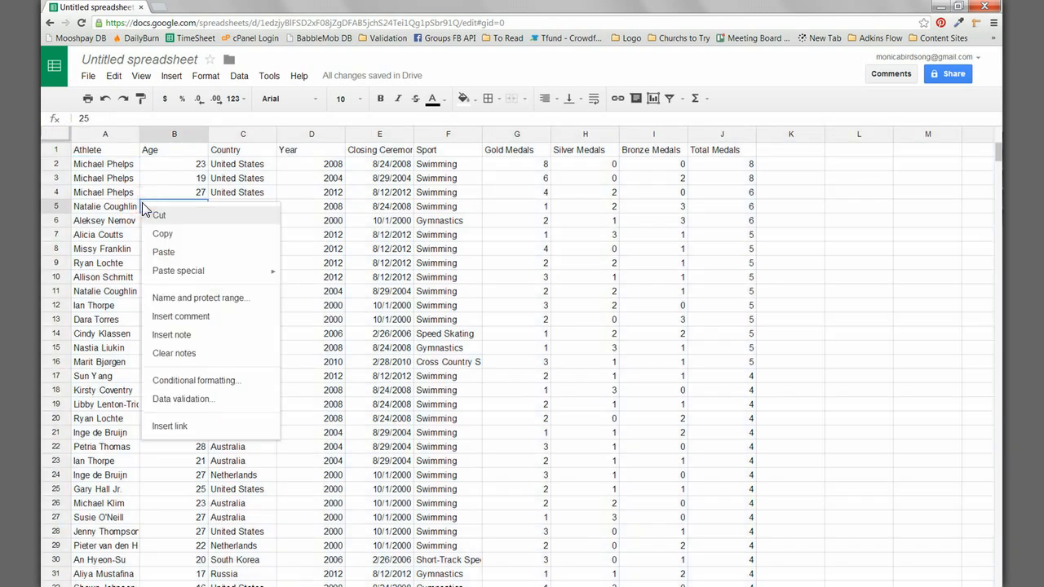
{"action": "left_click", "coordinate": [585, 275]}
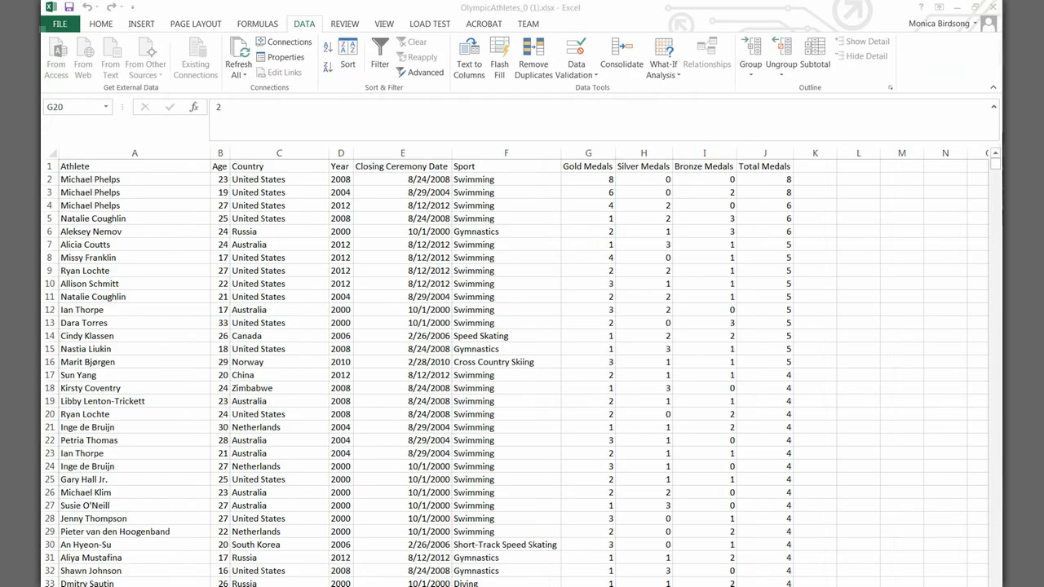
{"action": "left_click", "coordinate": [136, 115]}
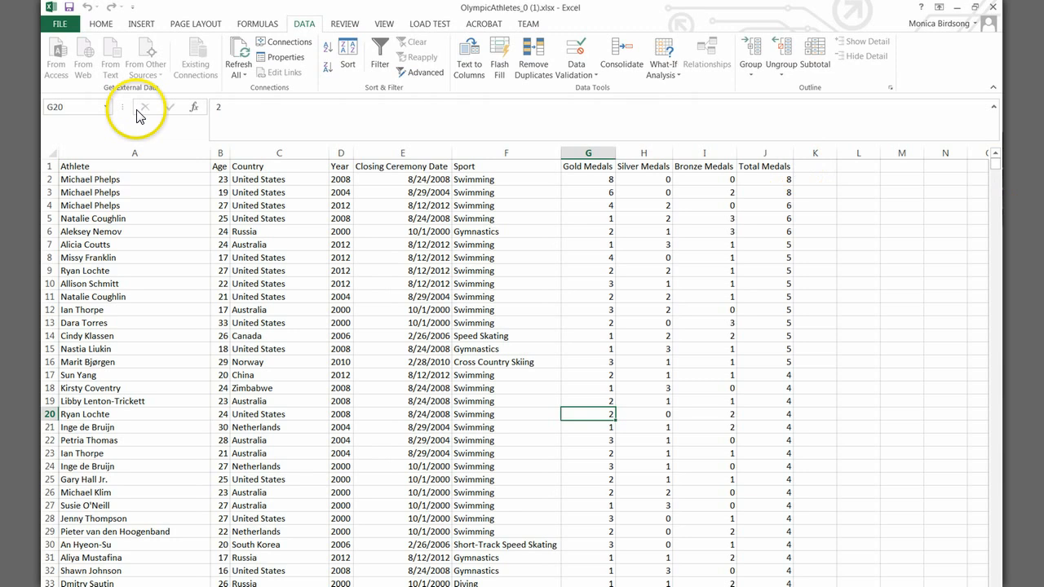
{"action": "left_click", "coordinate": [50, 149]}
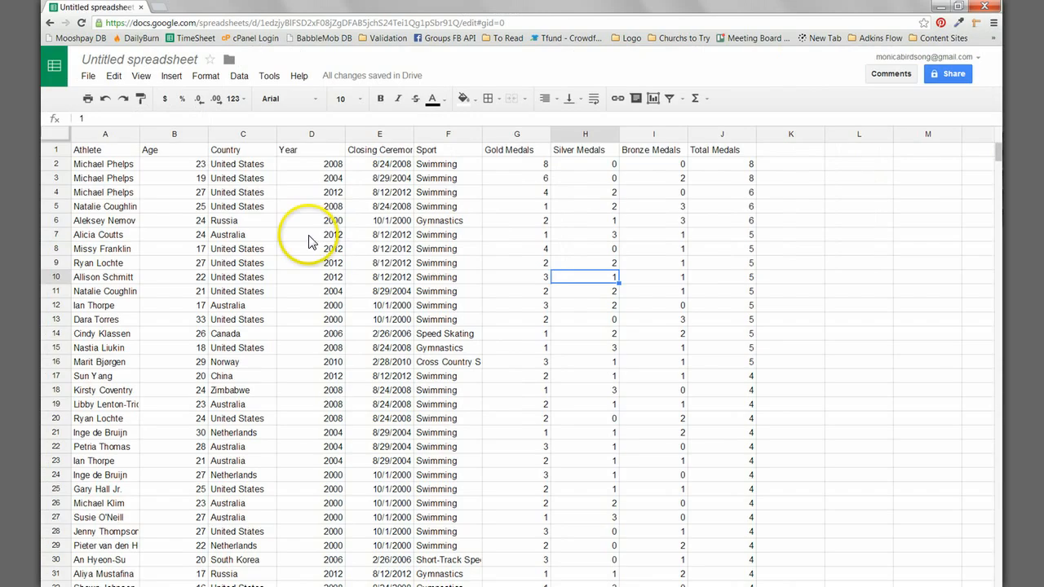
Step: Bold header row 1 of the athlete data in Google Sheets and freeze it above the data rows
{"action": "left_click", "coordinate": [51, 148]}
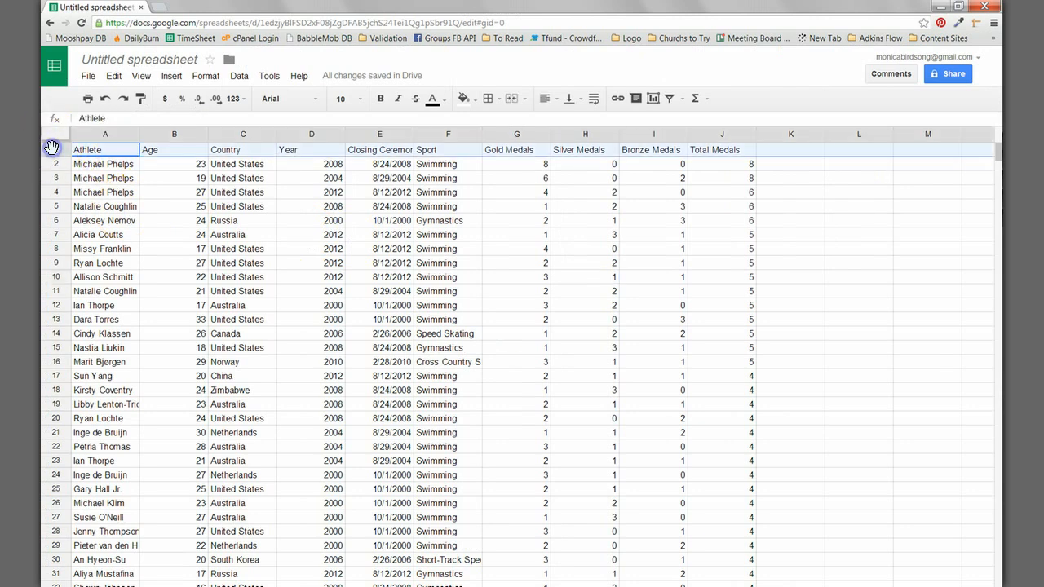
{"action": "left_click", "coordinate": [381, 99]}
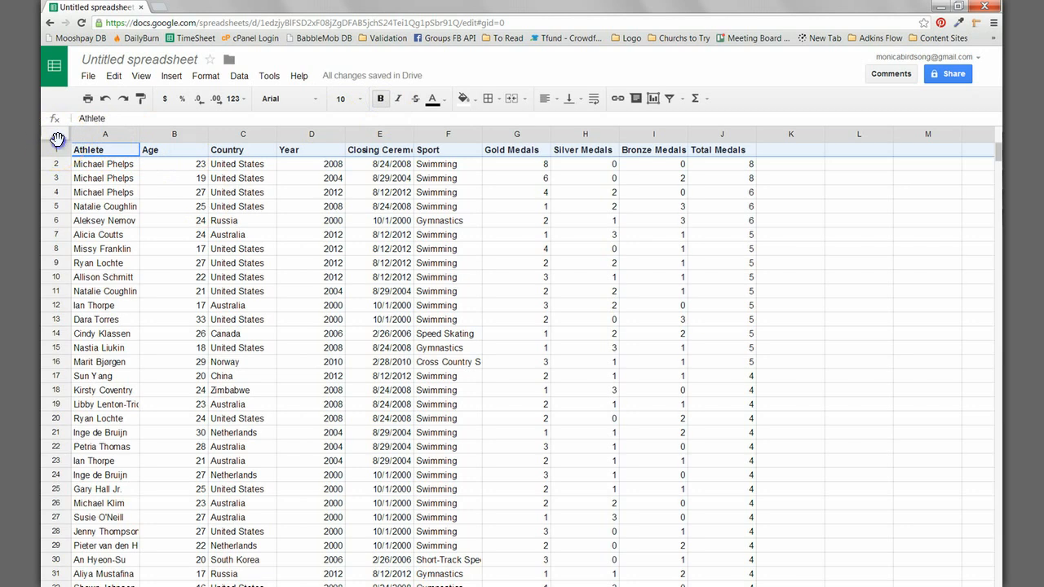
{"action": "left_click_drag", "start_coordinate": [57, 139], "coordinate": [60, 163]}
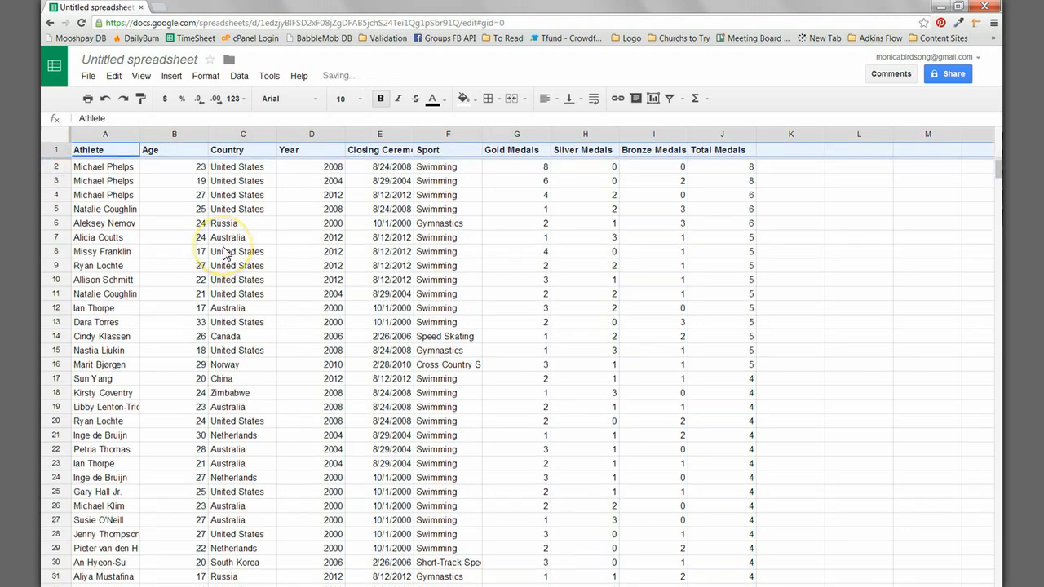
Step: Move down and up through the athlete names in column A to check the frozen header row
{"action": "left_click", "coordinate": [137, 209]}
{"action": "key", "text": "Down"}
{"action": "key", "text": "Down"}
{"action": "key", "text": "Up"}
{"action": "key", "text": "Up"}
{"action": "key", "text": "Up"}
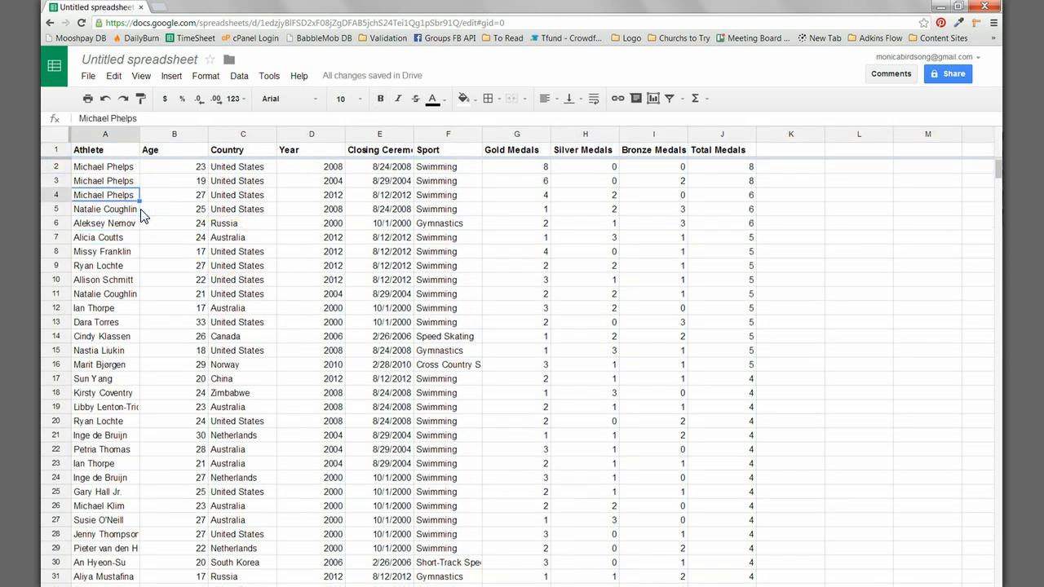
Step: Go far down the athlete rows and back up to row 4, checking that the header row stays in view
{"action": "key", "text": "Up"}
{"action": "key", "text": "Up"}
{"action": "key", "text": "Down"}
{"action": "key", "text": "Down"}
{"action": "key", "text": "Down"}
{"action": "key", "text": "Down"}
{"action": "key", "text": "Down"}
{"action": "key", "text": "Down"}
{"action": "key", "text": "Down"}
{"action": "key", "text": "Down"}
{"action": "key", "text": "Down"}
{"action": "key", "text": "Down"}
{"action": "key", "text": "Down"}
{"action": "key", "text": "Down"}
{"action": "key", "text": "Down"}
{"action": "key", "text": "Down"}
{"action": "key", "text": "Down"}
{"action": "key", "text": "Down"}
{"action": "key", "text": "Down"}
{"action": "key", "text": "Down"}
{"action": "key", "text": "Down"}
{"action": "key", "text": "Down"}
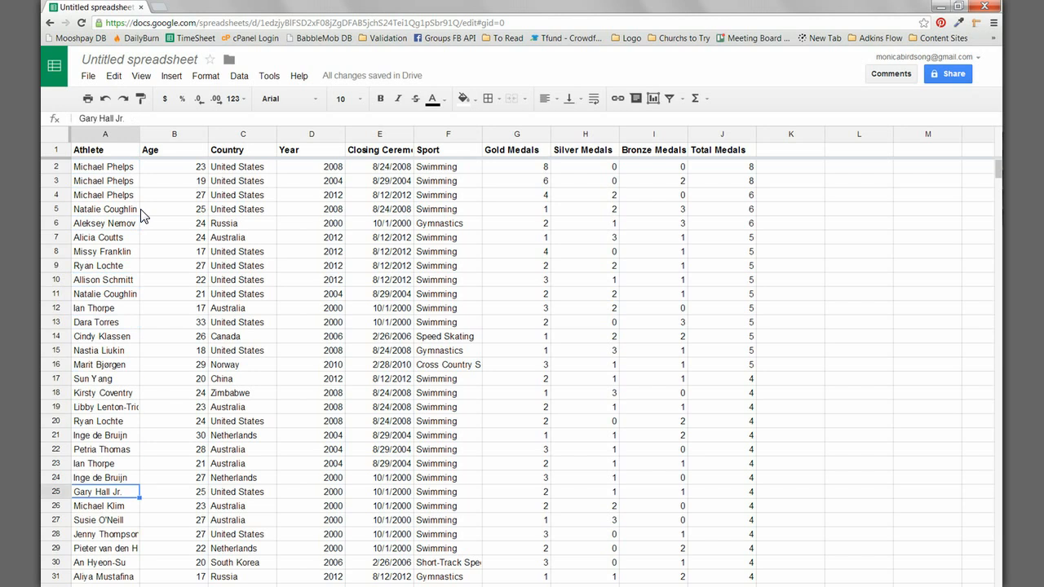
{"action": "key", "text": "Down"}
{"action": "key", "text": "Down"}
{"action": "key", "text": "Down"}
{"action": "key", "text": "Down"}
{"action": "key", "text": "Down"}
{"action": "key", "text": "Down"}
{"action": "key", "text": "Down"}
{"action": "key", "text": "Down"}
{"action": "key", "text": "Down"}
{"action": "key", "text": "Down"}
{"action": "key", "text": "Down"}
{"action": "key", "text": "Down"}
{"action": "key", "text": "Down"}
{"action": "key", "text": "Down"}
{"action": "key", "text": "Down"}
{"action": "key", "text": "Down"}
{"action": "key", "text": "Down"}
{"action": "key", "text": "Down"}
{"action": "key", "text": "Down"}
{"action": "key", "text": "Down"}
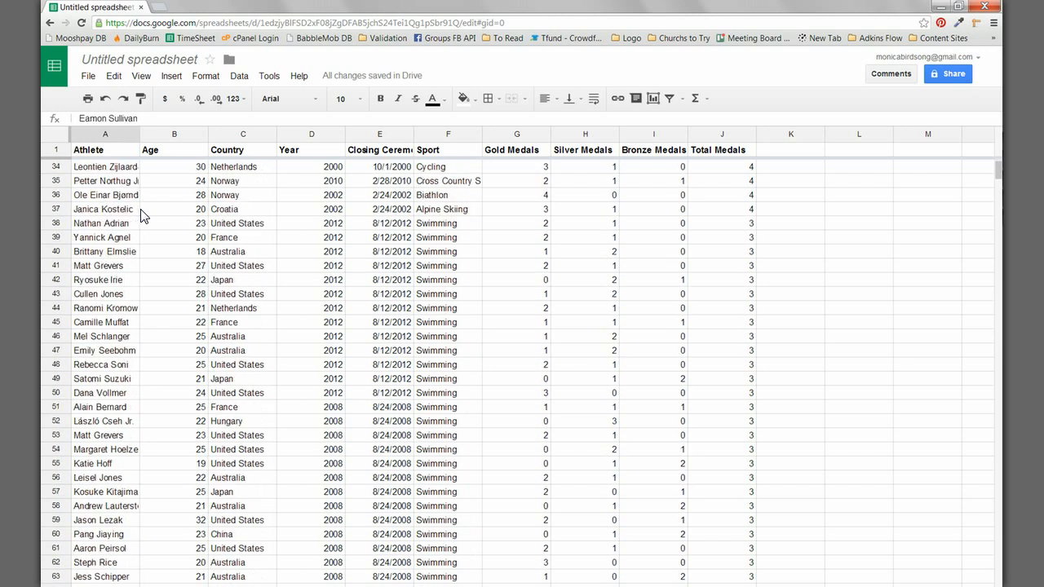
{"action": "key", "text": "Down"}
{"action": "key", "text": "Down"}
{"action": "key", "text": "Down"}
{"action": "key", "text": "Down"}
{"action": "key", "text": "Down"}
{"action": "key", "text": "Down"}
{"action": "key", "text": "Down"}
{"action": "key", "text": "Down"}
{"action": "key", "text": "Up"}
{"action": "key", "text": "Up"}
{"action": "key", "text": "Up"}
{"action": "key", "text": "Up"}
{"action": "key", "text": "Up"}
{"action": "key", "text": "Up"}
{"action": "key", "text": "Up"}
{"action": "key", "text": "Up"}
{"action": "key", "text": "Up"}
{"action": "key", "text": "Up"}
{"action": "key", "text": "Up"}
{"action": "key", "text": "Up"}
{"action": "key", "text": "Up"}
{"action": "key", "text": "Up"}
{"action": "key", "text": "Up"}
{"action": "key", "text": "Up"}
{"action": "key", "text": "Up"}
{"action": "key", "text": "Up"}
{"action": "key", "text": "Up"}
{"action": "key", "text": "Up"}
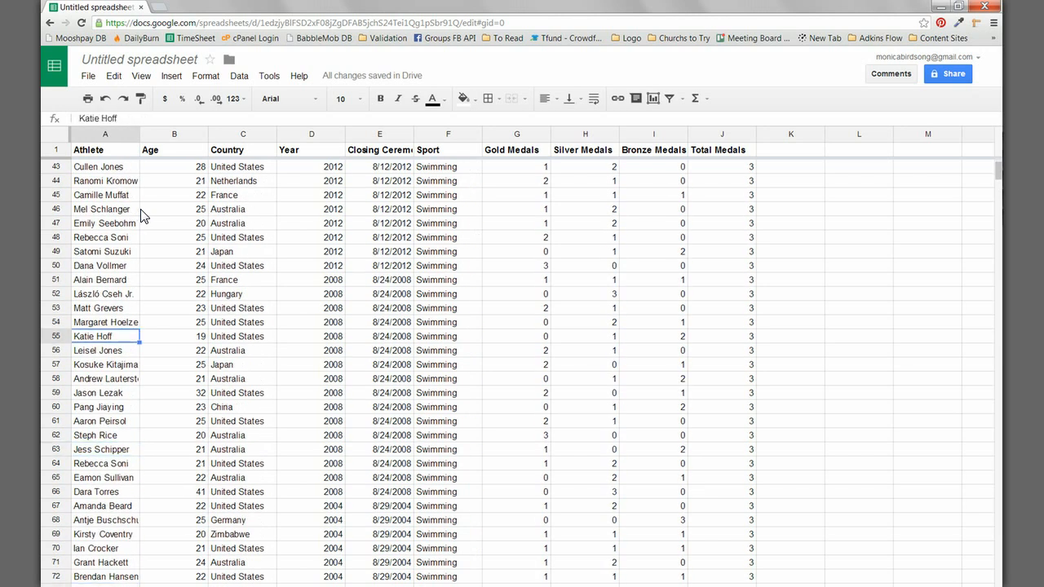
{"action": "key", "text": "Up"}
{"action": "key", "text": "Up"}
{"action": "key", "text": "Up"}
{"action": "key", "text": "Up"}
{"action": "key", "text": "Up"}
{"action": "key", "text": "Up"}
{"action": "key", "text": "Up"}
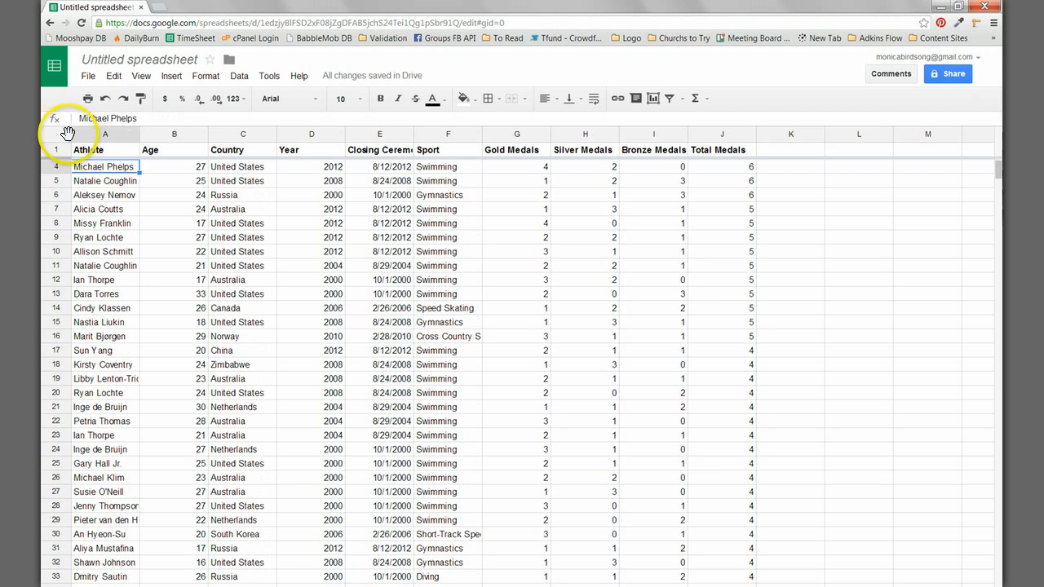
Step: Freeze the Athlete column A in Google Sheets and move across row 9 and back to check it
{"action": "left_click_drag", "start_coordinate": [67, 133], "coordinate": [130, 134]}
{"action": "left_click", "coordinate": [196, 237]}
{"action": "key", "text": "Right"}
{"action": "key", "text": "Right"}
{"action": "key", "text": "Right"}
{"action": "key", "text": "Right"}
{"action": "key", "text": "Right"}
{"action": "key", "text": "Right"}
{"action": "key", "text": "Right"}
{"action": "key", "text": "Right"}
{"action": "key", "text": "Right"}
{"action": "key", "text": "Right"}
{"action": "key", "text": "Right"}
{"action": "key", "text": "Right"}
{"action": "key", "text": "Right"}
{"action": "key", "text": "Right"}
{"action": "key", "text": "Right"}
{"action": "key", "text": "Right"}
{"action": "key", "text": "Right"}
{"action": "key", "text": "Right"}
{"action": "key", "text": "Right"}
{"action": "key", "text": "Right"}
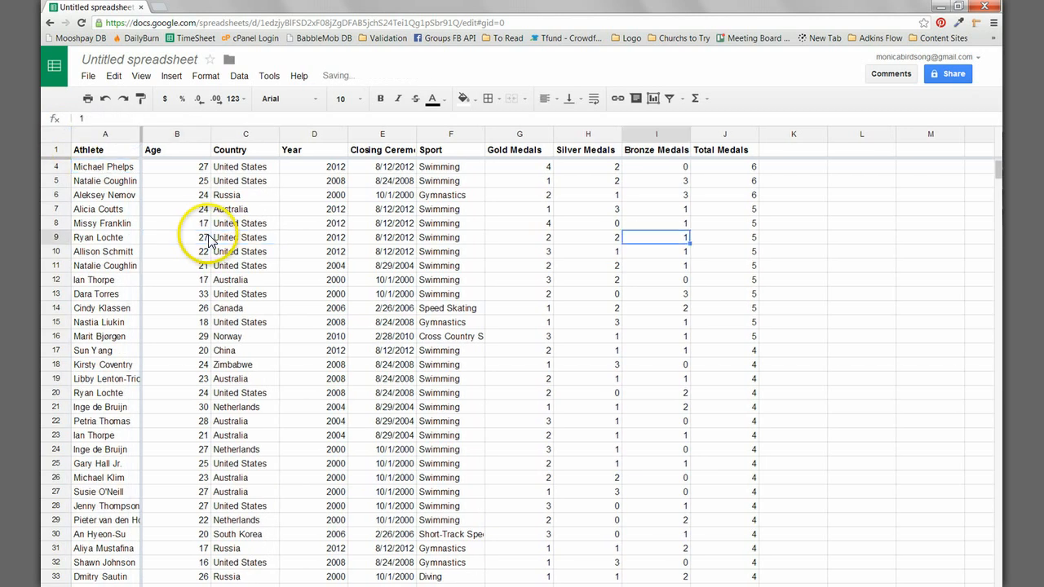
{"action": "key", "text": "Right"}
{"action": "key", "text": "Right"}
{"action": "key", "text": "Right"}
{"action": "key", "text": "Left"}
{"action": "key", "text": "Left"}
{"action": "key", "text": "Left"}
{"action": "key", "text": "Left"}
{"action": "key", "text": "Left"}
{"action": "key", "text": "Left"}
{"action": "key", "text": "Left"}
{"action": "key", "text": "Left"}
{"action": "key", "text": "Left"}
{"action": "key", "text": "Left"}
{"action": "key", "text": "Left"}
{"action": "key", "text": "Left"}
{"action": "key", "text": "Left"}
{"action": "key", "text": "Left"}
{"action": "key", "text": "Left"}
{"action": "key", "text": "Left"}
{"action": "key", "text": "Left"}
{"action": "key", "text": "Left"}
{"action": "key", "text": "Left"}
{"action": "key", "text": "Left"}
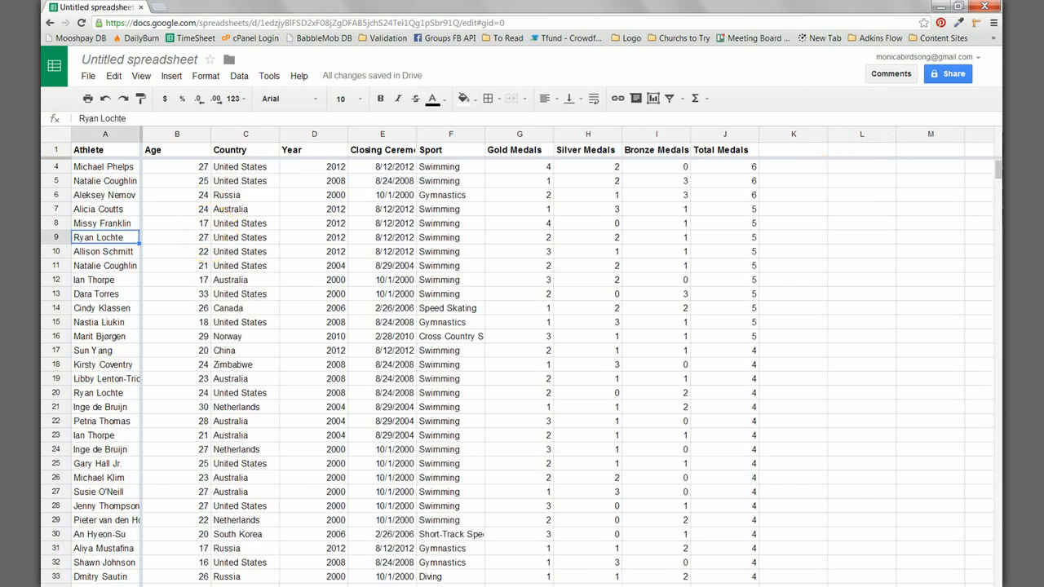
Step: Switch to the Excel workbook and freeze panes at cell C5, locking rows 1 to 4 and columns A and B
{"action": "key", "text": "alt+Tab"}
{"action": "left_click", "coordinate": [263, 220]}
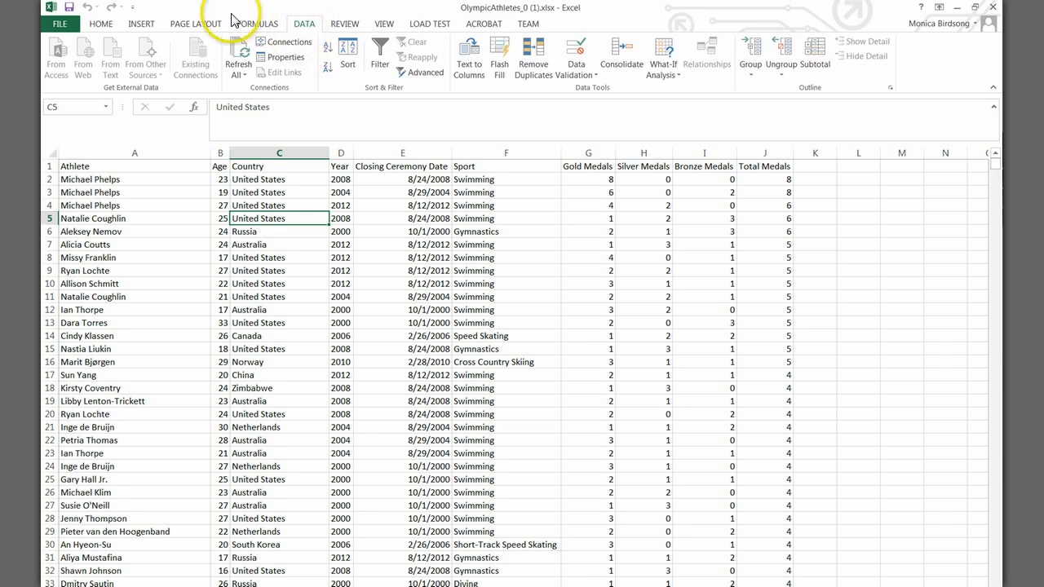
{"action": "left_click", "coordinate": [101, 27]}
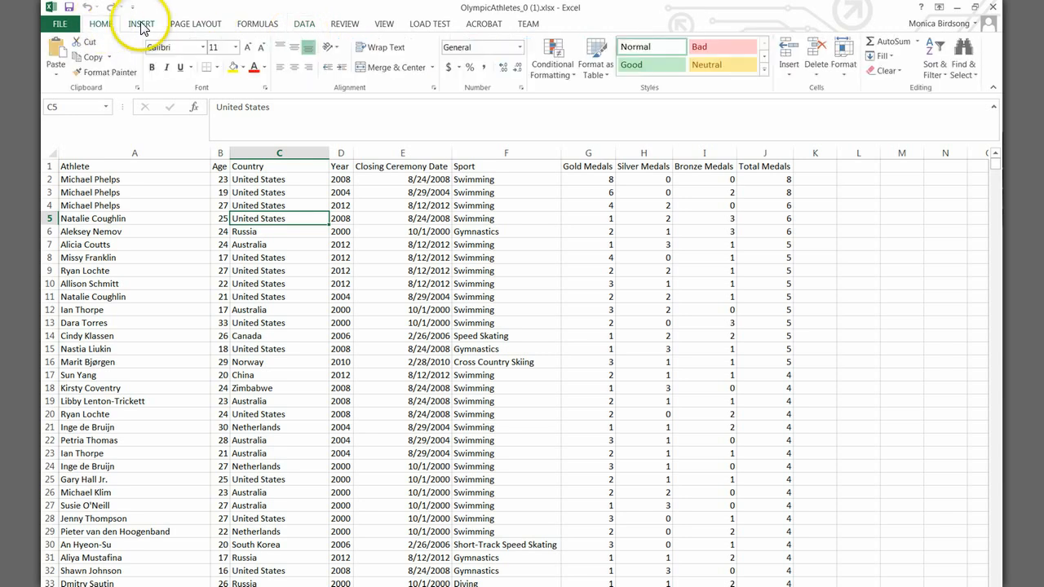
{"action": "left_click", "coordinate": [141, 24]}
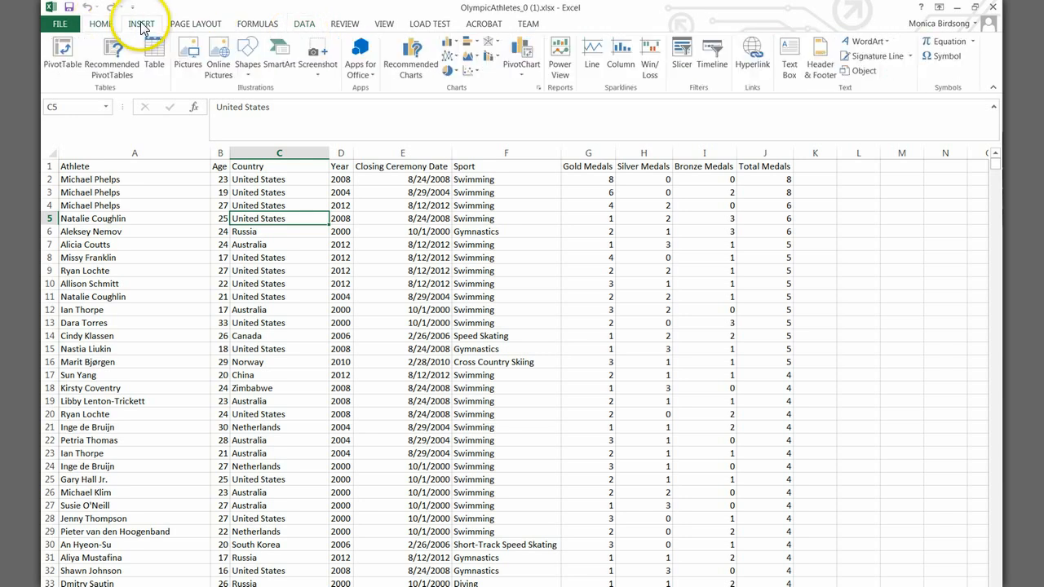
{"action": "left_click", "coordinate": [186, 27]}
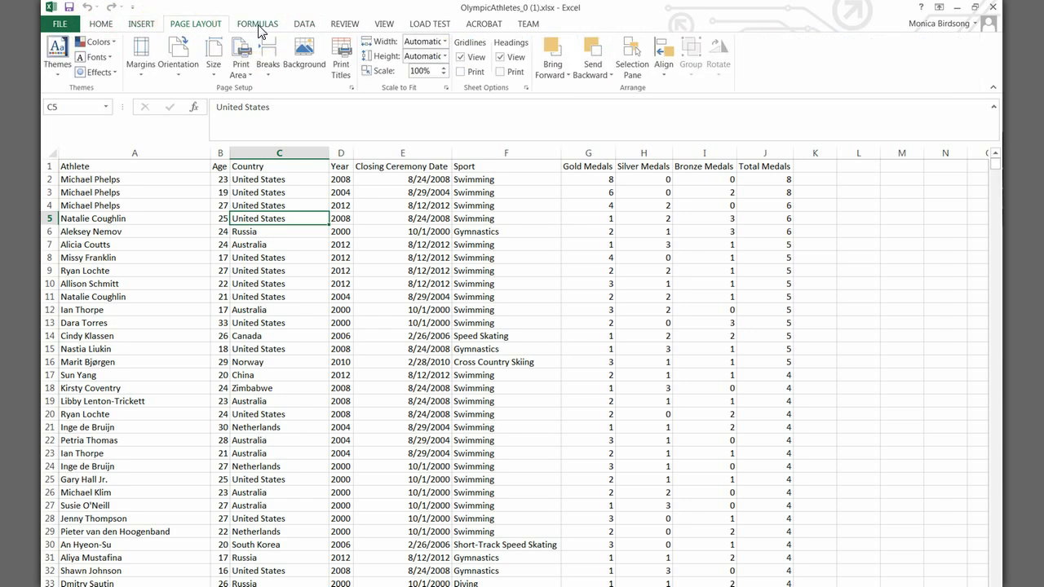
{"action": "left_click", "coordinate": [259, 29]}
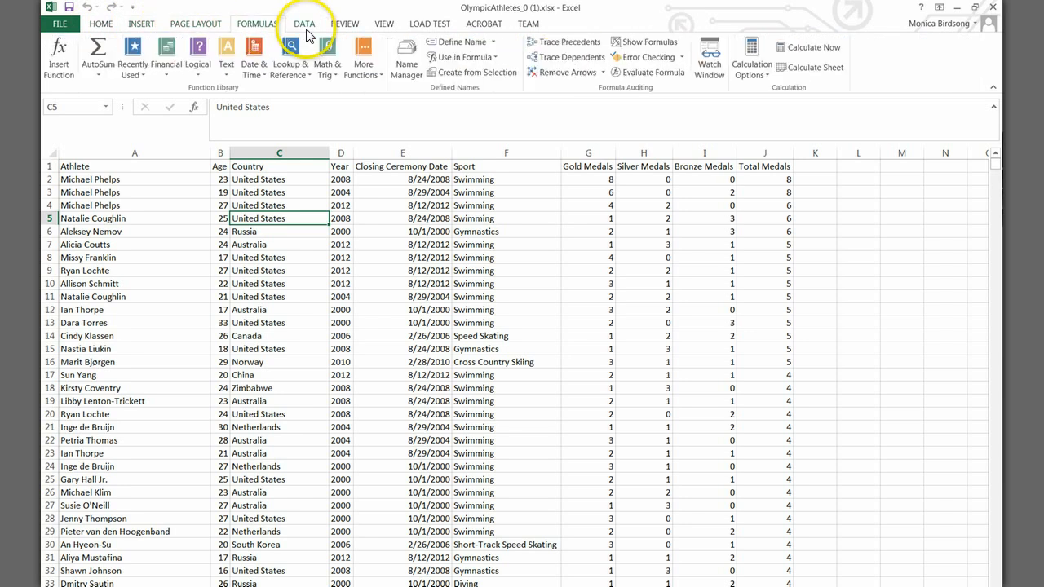
{"action": "left_click", "coordinate": [308, 31]}
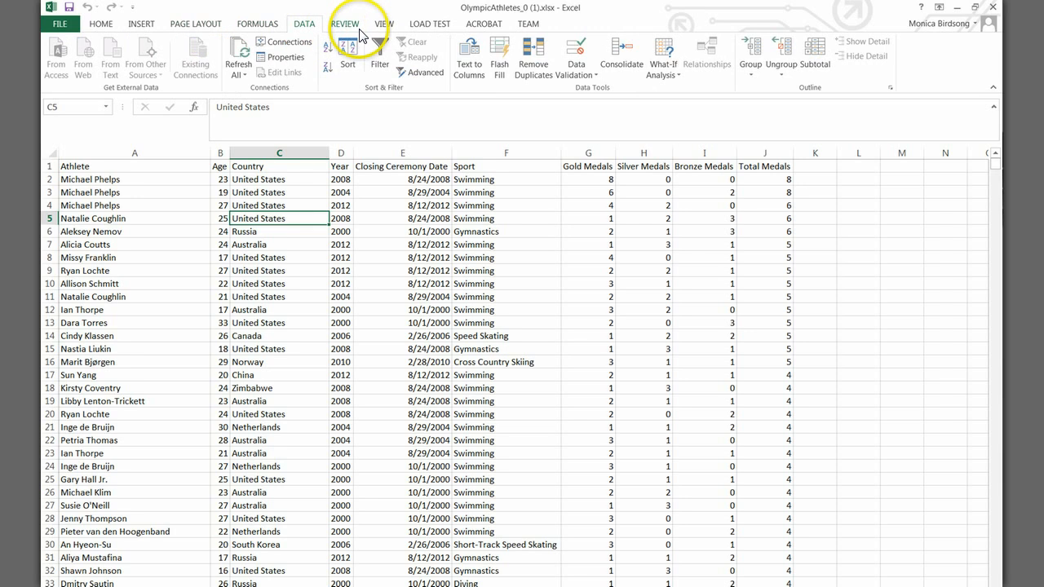
{"action": "left_click", "coordinate": [360, 34]}
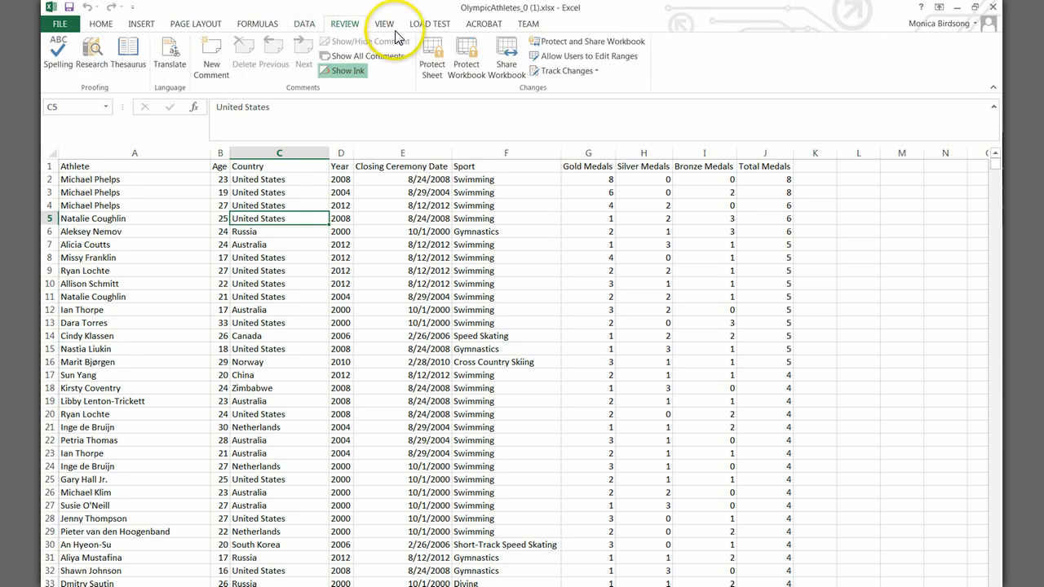
{"action": "left_click", "coordinate": [387, 29]}
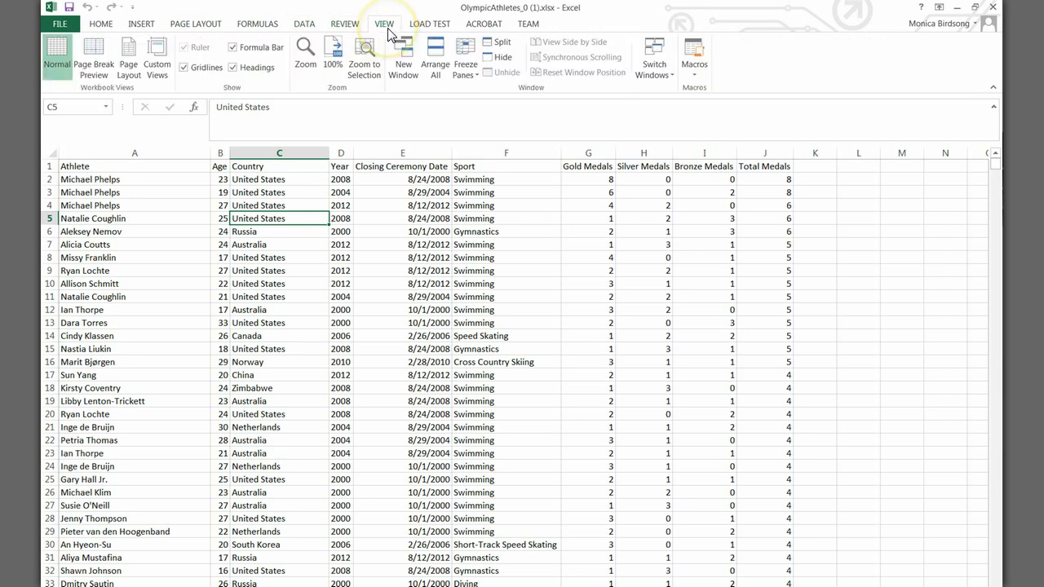
{"action": "left_click", "coordinate": [465, 72]}
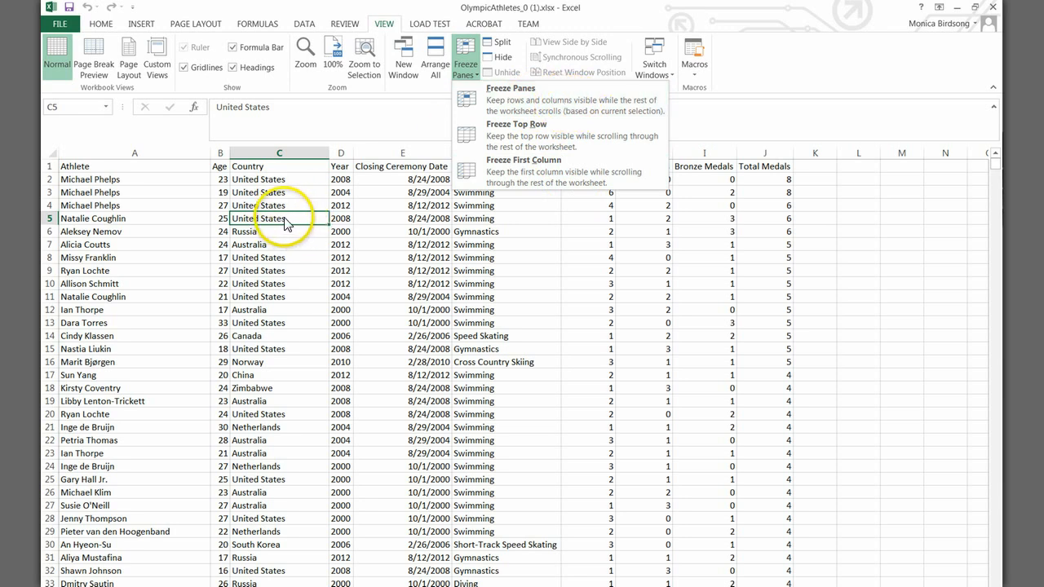
{"action": "left_click", "coordinate": [568, 109]}
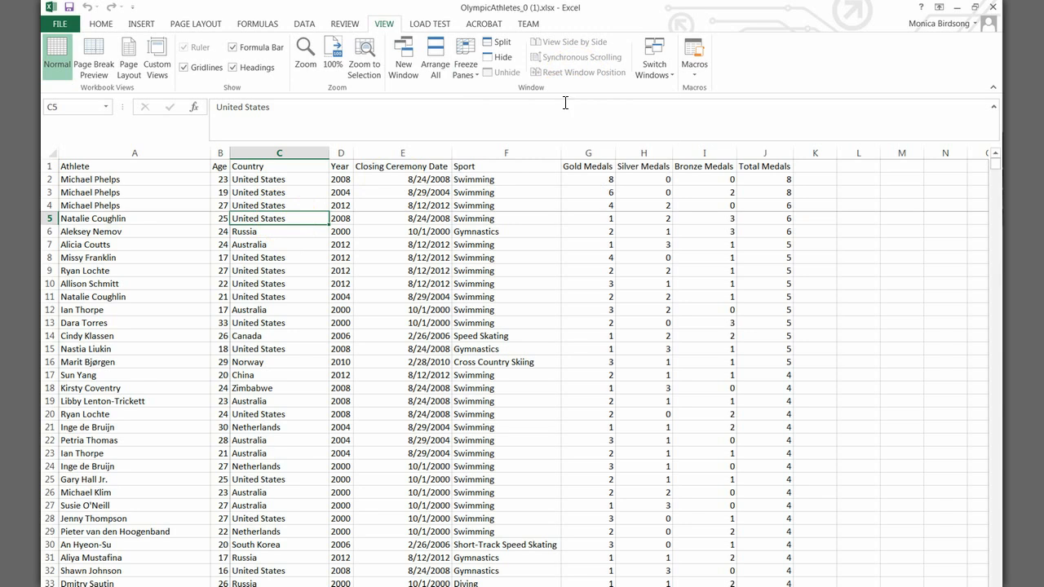
Step: Move down column A and across row 7 past the data and back to examine the frozen rows and columns
{"action": "left_click", "coordinate": [202, 185]}
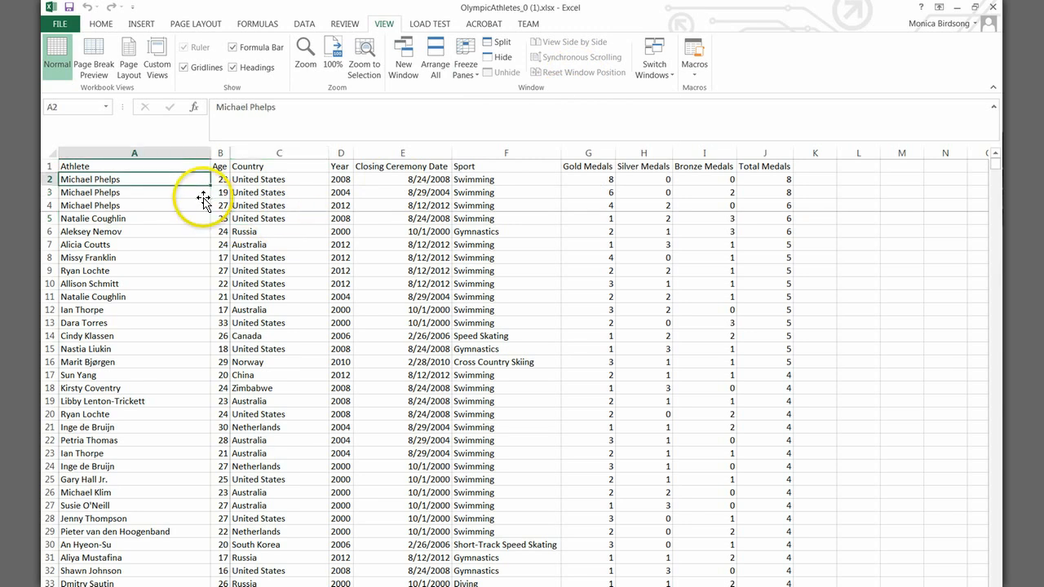
{"action": "key", "text": "Up"}
{"action": "key", "text": "Down"}
{"action": "key", "text": "Down"}
{"action": "key", "text": "Down"}
{"action": "key", "text": "Down"}
{"action": "key", "text": "Down"}
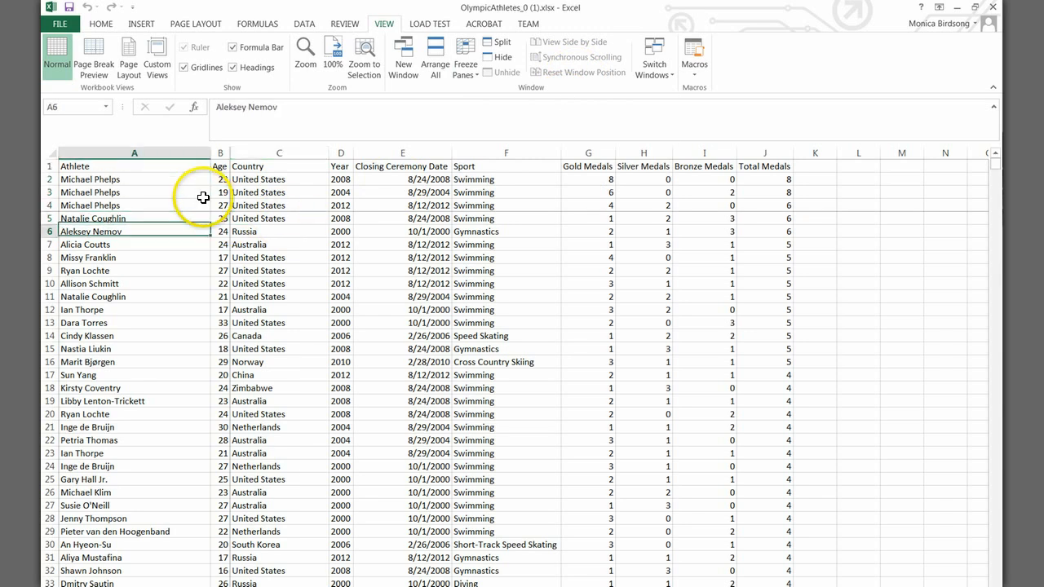
{"action": "key", "text": "Down"}
{"action": "key", "text": "Right"}
{"action": "key", "text": "Right"}
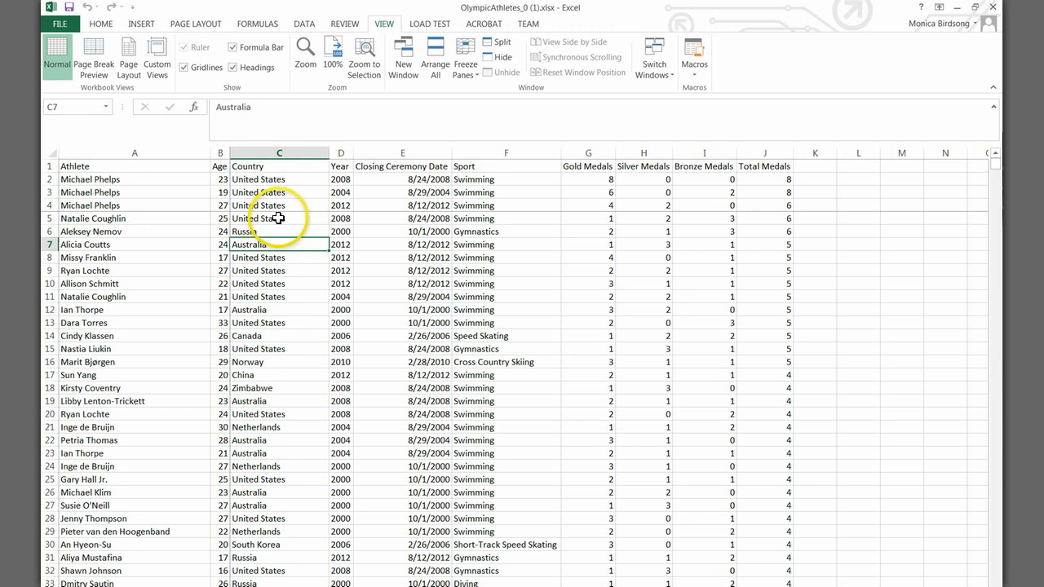
{"action": "key", "text": "Right"}
{"action": "key", "text": "Right"}
{"action": "key", "text": "Right"}
{"action": "key", "text": "Right"}
{"action": "key", "text": "Right"}
{"action": "key", "text": "Right"}
{"action": "key", "text": "Right"}
{"action": "key", "text": "Right"}
{"action": "key", "text": "Right"}
{"action": "key", "text": "Right"}
{"action": "key", "text": "Right"}
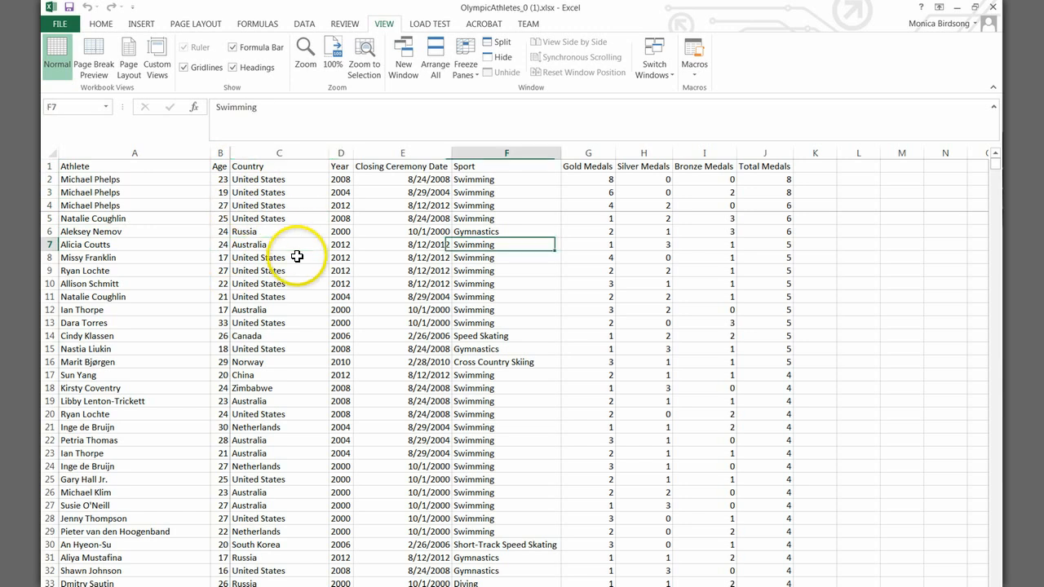
{"action": "key", "text": "Right"}
{"action": "key", "text": "Right"}
{"action": "key", "text": "Right"}
{"action": "key", "text": "Right"}
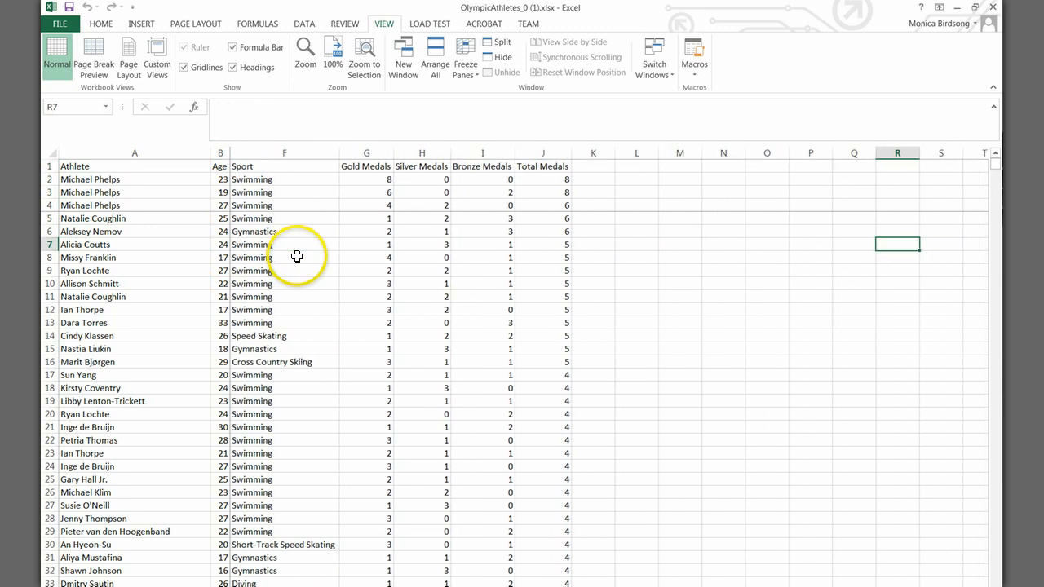
{"action": "key", "text": "Left"}
{"action": "key", "text": "Left"}
{"action": "key", "text": "Left"}
{"action": "key", "text": "Left"}
{"action": "key", "text": "Left"}
{"action": "key", "text": "Left"}
{"action": "key", "text": "Left"}
{"action": "key", "text": "Left"}
{"action": "key", "text": "Left"}
{"action": "key", "text": "Left"}
{"action": "key", "text": "Left"}
{"action": "key", "text": "Left"}
{"action": "key", "text": "Left"}
{"action": "key", "text": "Left"}
{"action": "key", "text": "Left"}
{"action": "key", "text": "Left"}
{"action": "key", "text": "Left"}
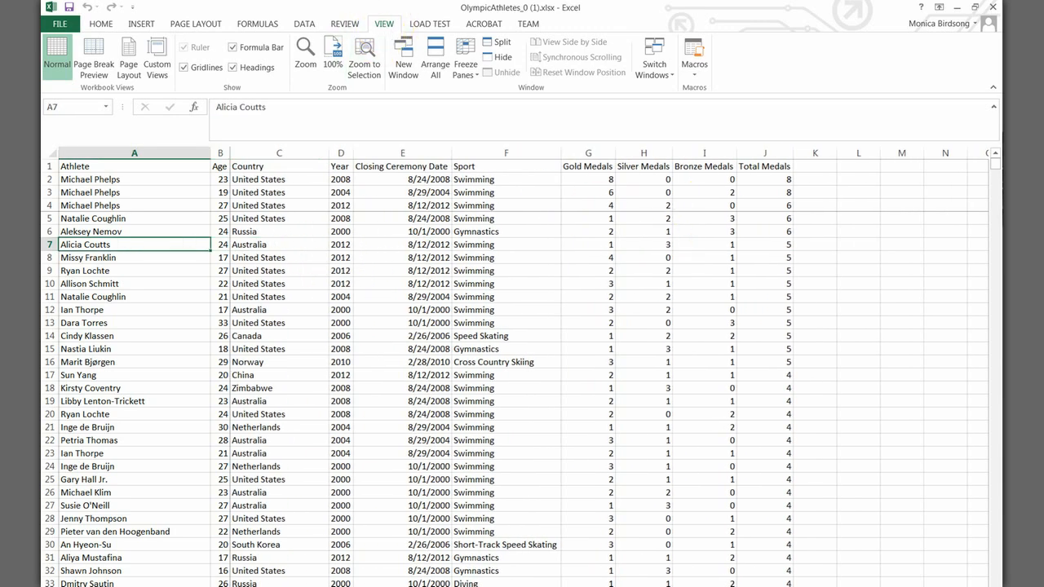
Step: Switch back to Google Sheets and turn on filtering for the athlete data
{"action": "left_click", "coordinate": [1011, 134]}
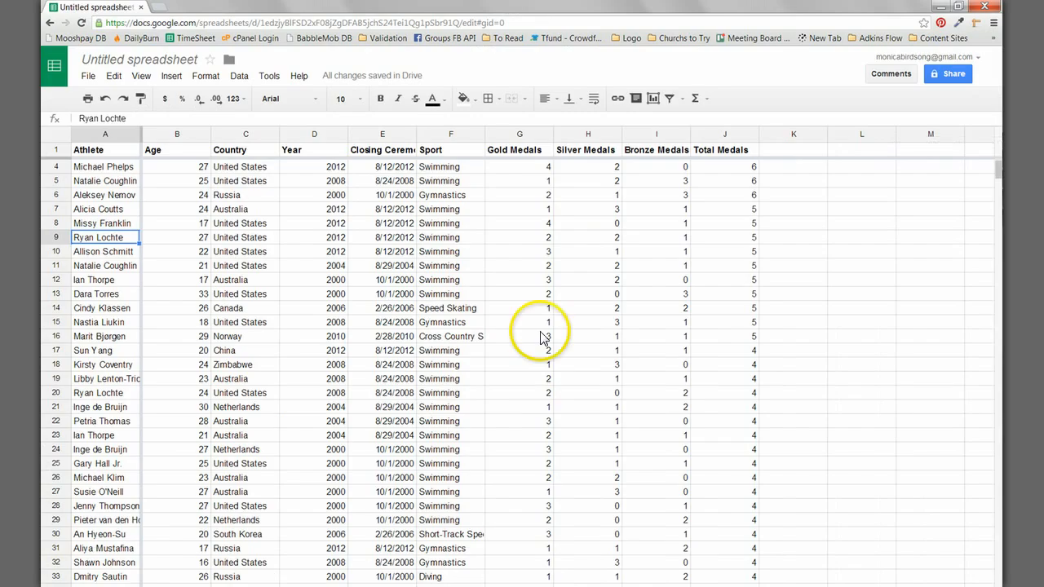
{"action": "left_click", "coordinate": [313, 281]}
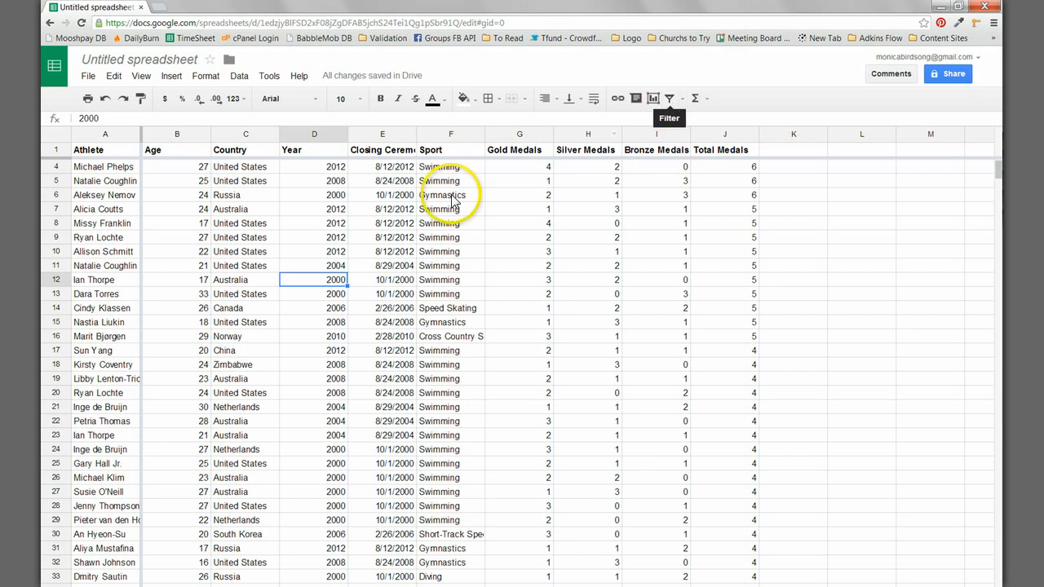
{"action": "left_click", "coordinate": [671, 98]}
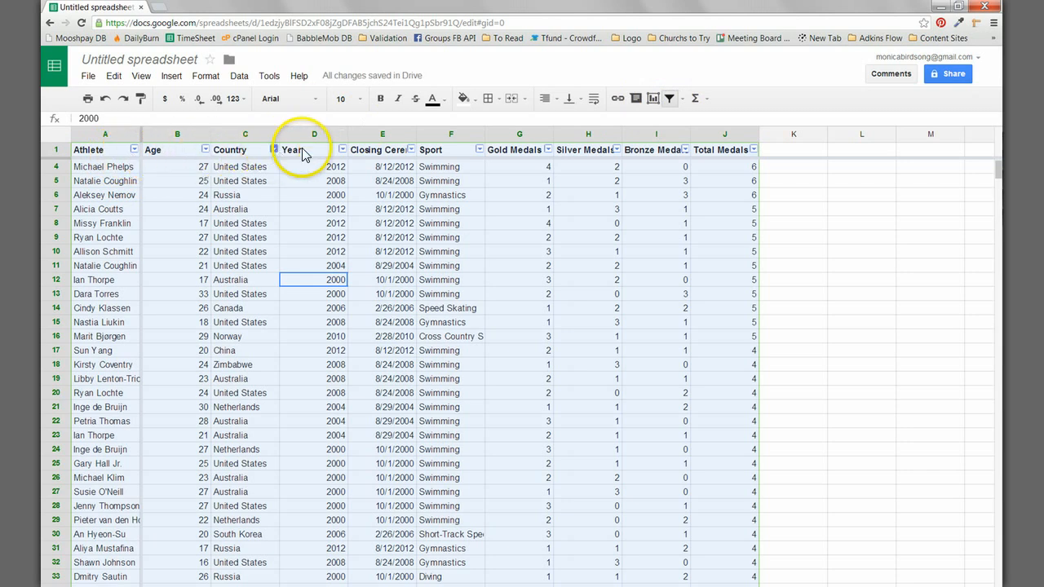
{"action": "left_click", "coordinate": [355, 209]}
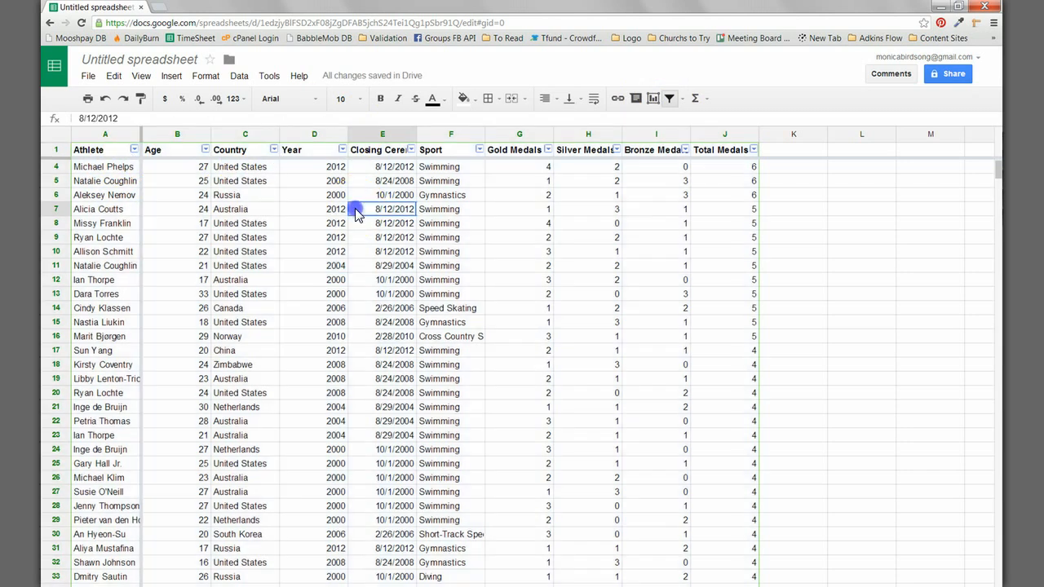
Step: Filter the Year column to show only 2000
{"action": "left_click", "coordinate": [343, 150]}
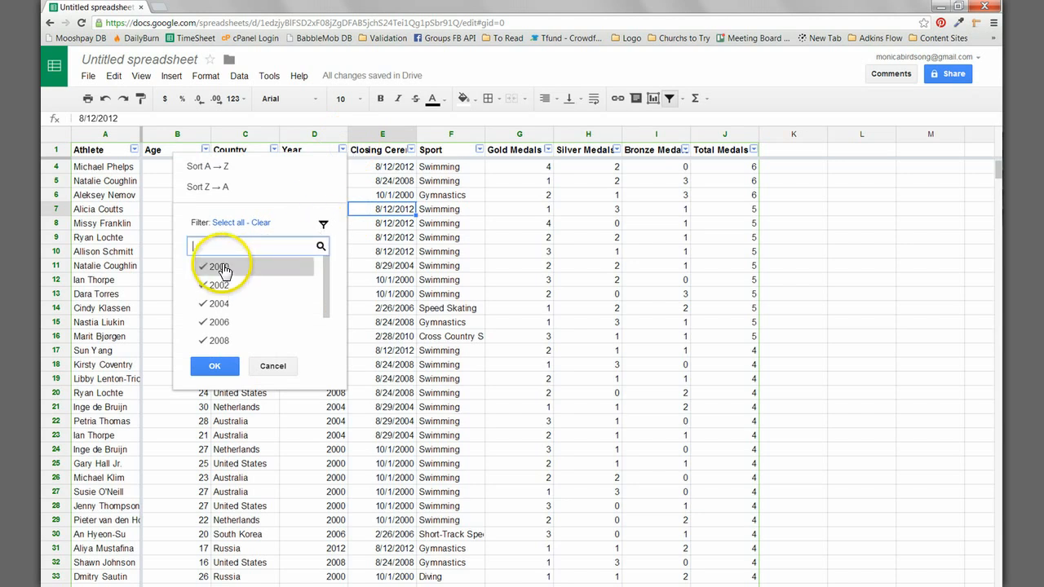
{"action": "left_click", "coordinate": [257, 246]}
{"action": "left_click", "coordinate": [262, 223]}
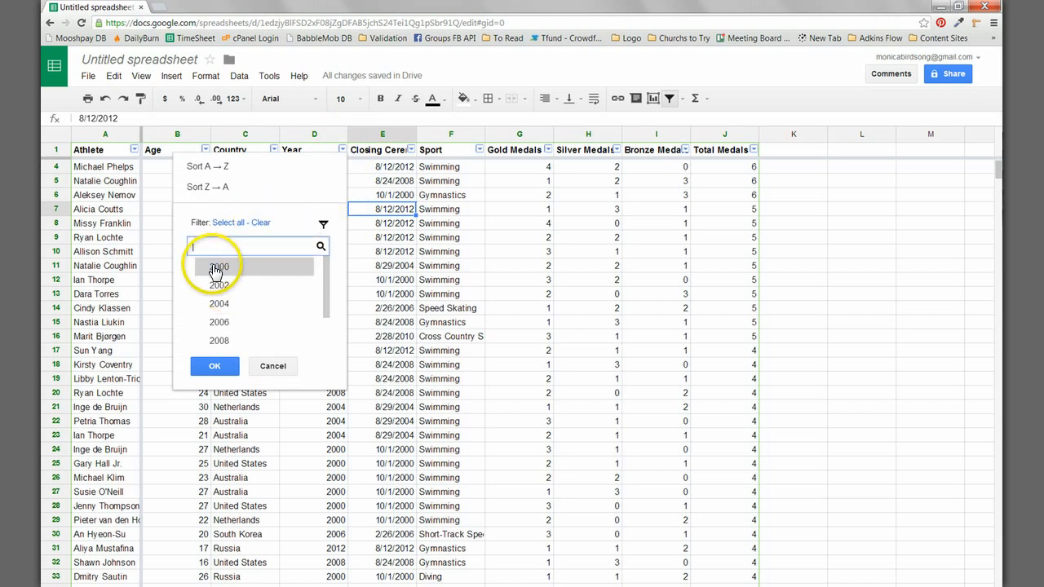
{"action": "left_click", "coordinate": [216, 266]}
{"action": "left_click", "coordinate": [212, 370]}
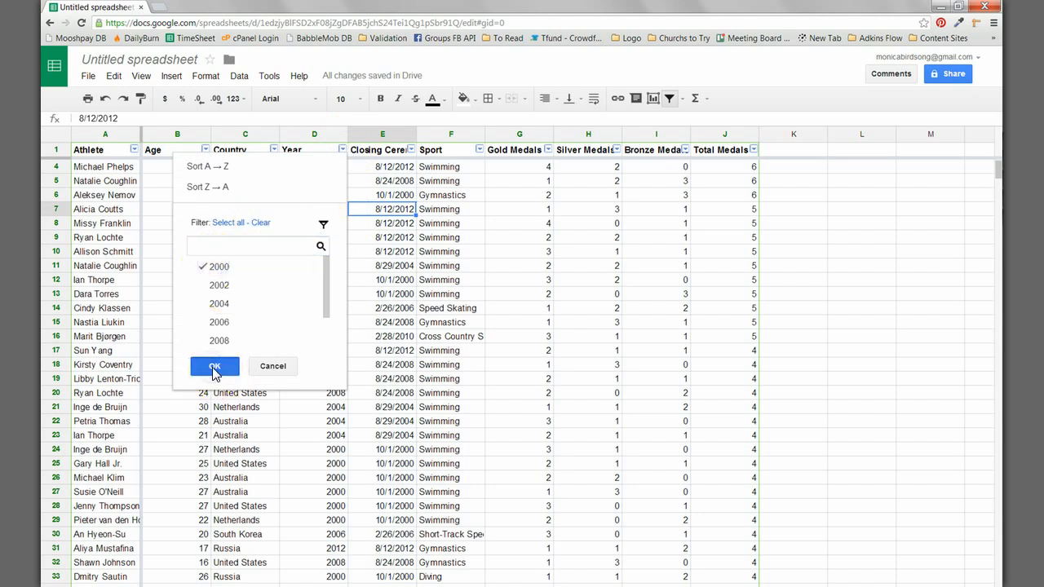
Step: Move along row 26 between the Year and Athlete columns to review the filtered records
{"action": "left_click", "coordinate": [316, 237]}
{"action": "key", "text": "Left"}
{"action": "key", "text": "Left"}
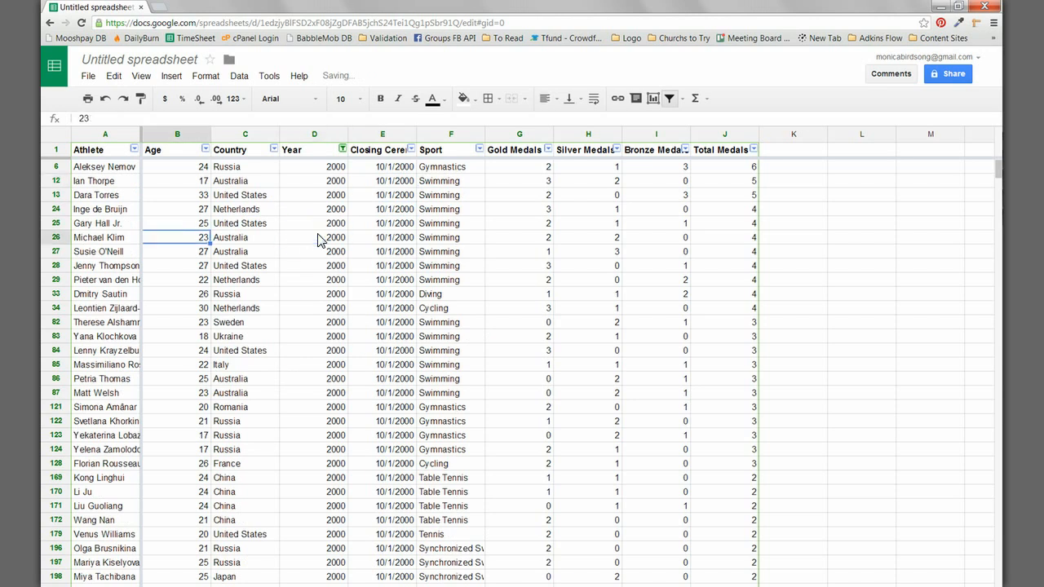
{"action": "key", "text": "Left"}
{"action": "key", "text": "Right"}
{"action": "key", "text": "Right"}
{"action": "key", "text": "Right"}
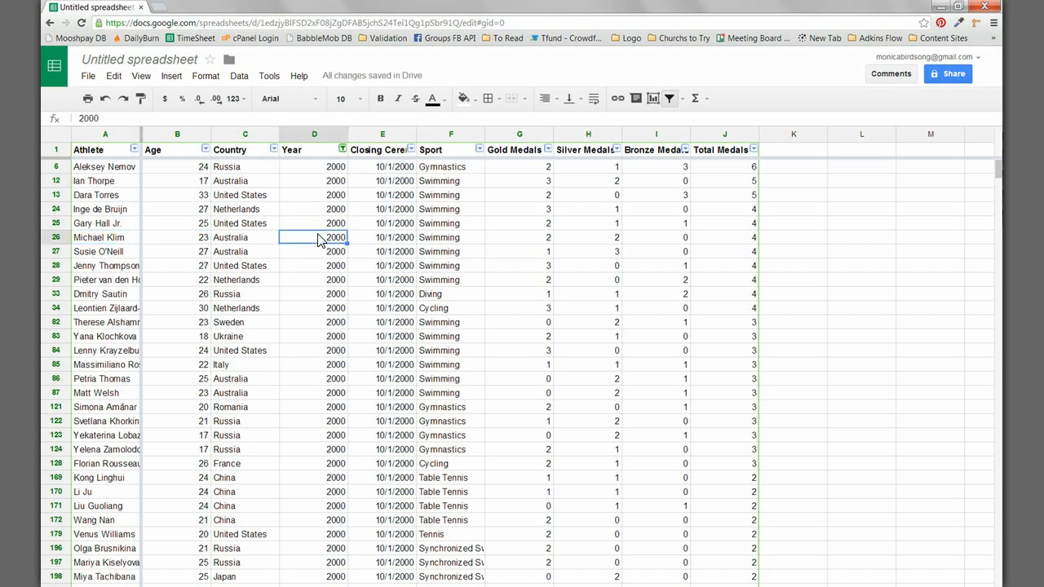
Step: Filter the Country column to United States only, clearing all countries and searching for "unit" to find it
{"action": "left_click", "coordinate": [274, 149]}
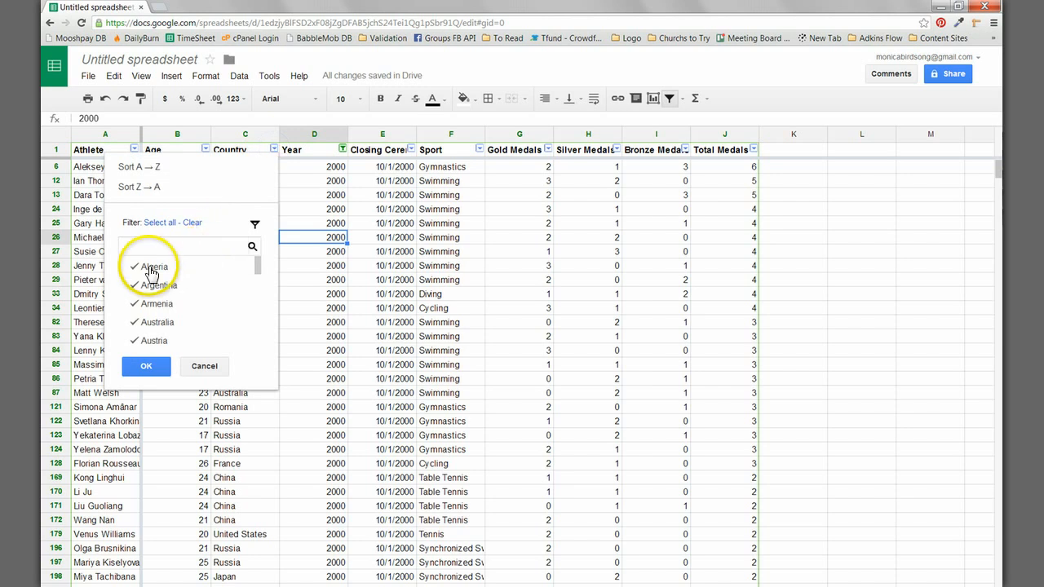
{"action": "left_click", "coordinate": [169, 224]}
{"action": "left_click", "coordinate": [164, 223]}
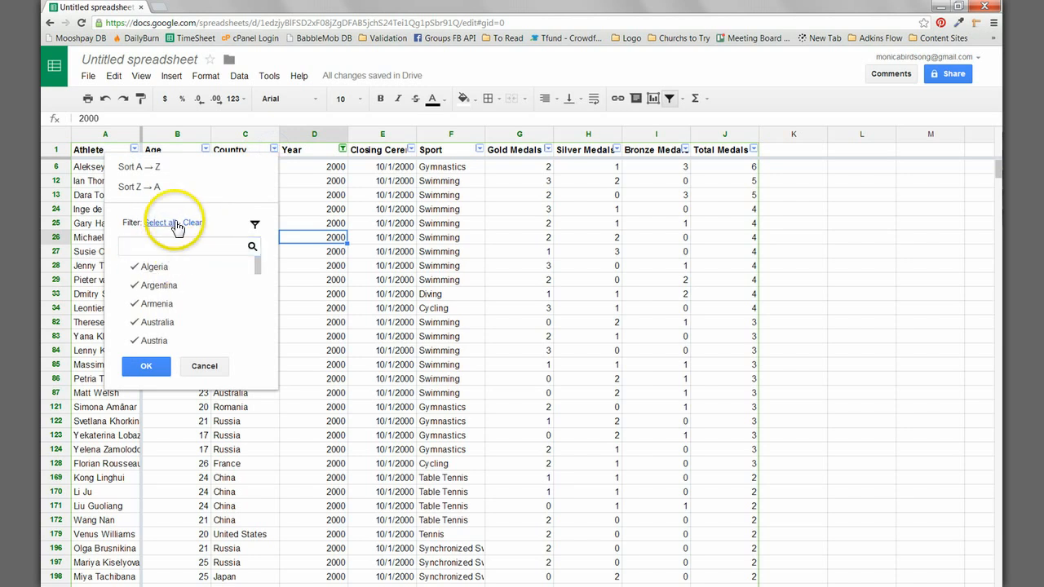
{"action": "left_click", "coordinate": [192, 223]}
{"action": "left_click", "coordinate": [157, 243]}
{"action": "type", "text": "unit"}
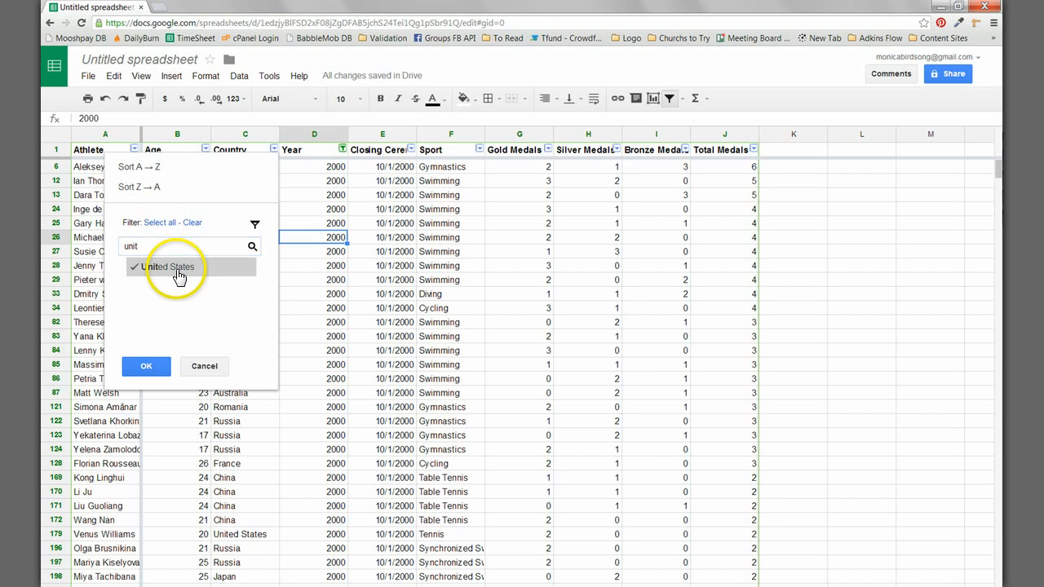
{"action": "left_click", "coordinate": [145, 369]}
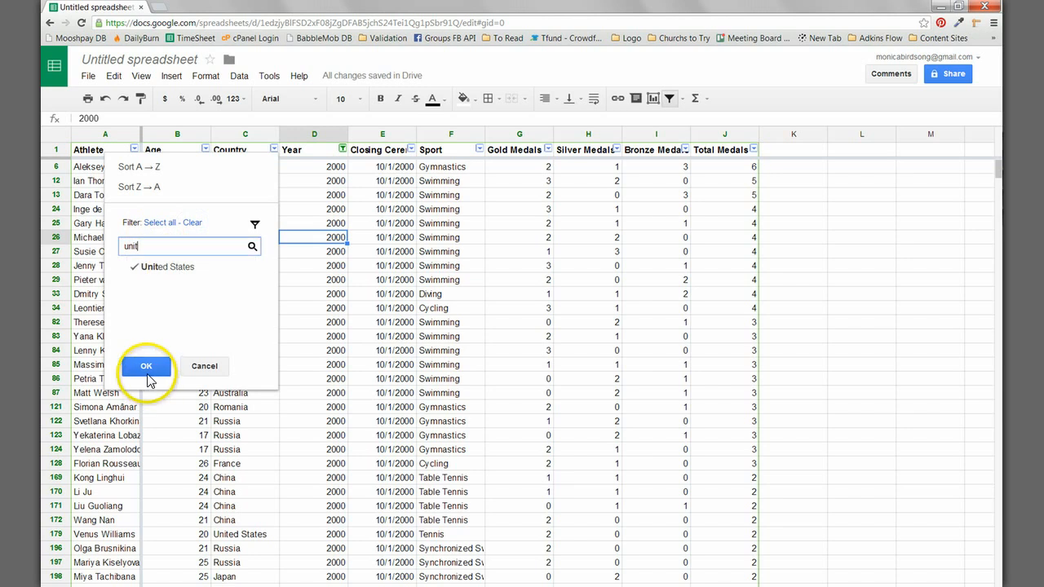
Step: Browse the filtered 2000 United States records, moving across a row to the Sport column and looking through the list
{"action": "left_click", "coordinate": [322, 298]}
{"action": "key", "text": "Left"}
{"action": "key", "text": "Right"}
{"action": "key", "text": "Right"}
{"action": "key", "text": "Right"}
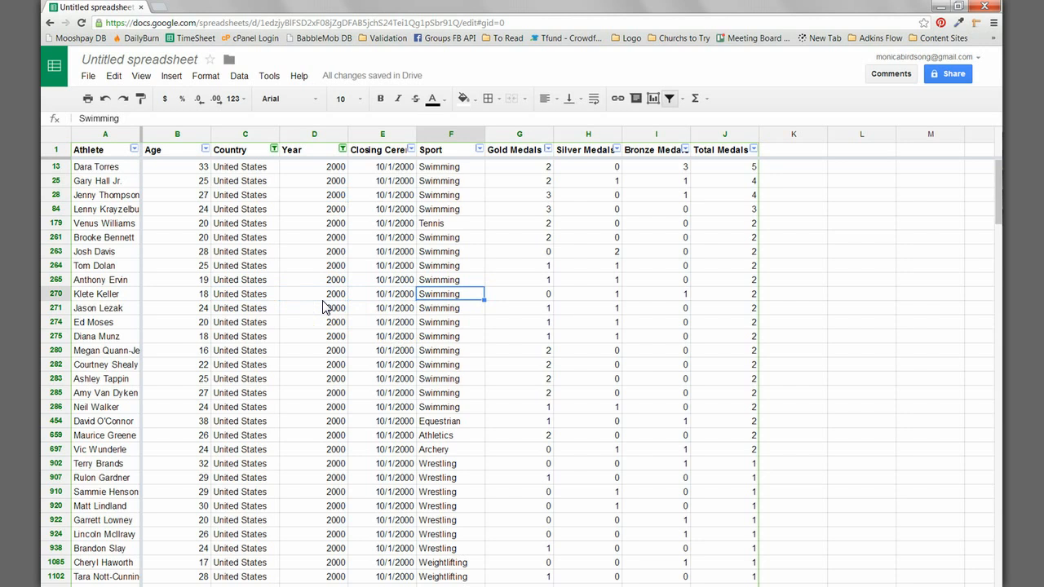
{"action": "scroll", "coordinate": [322, 307], "scroll_direction": "down", "scroll_amount": 20}
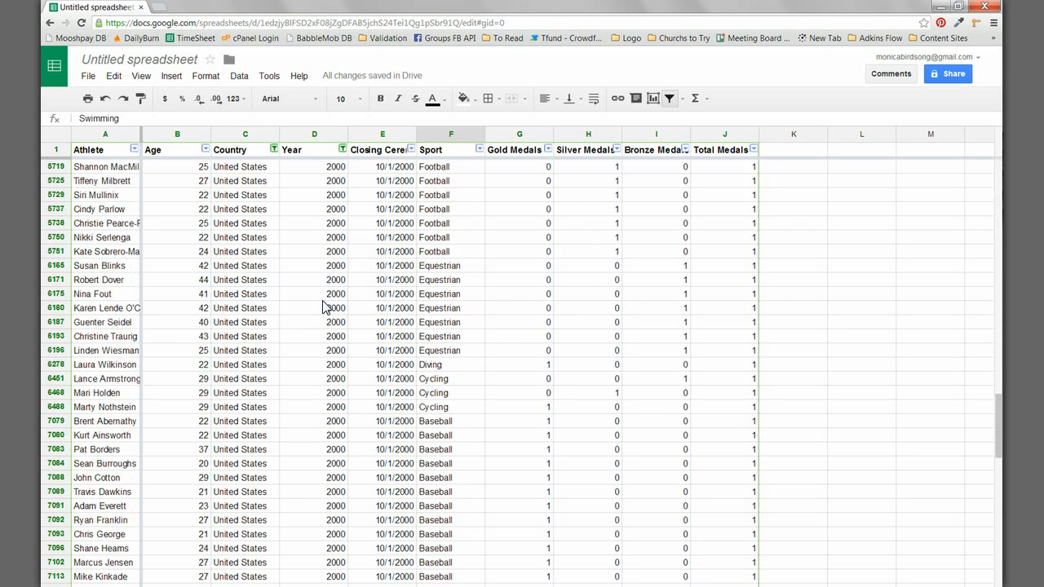
{"action": "scroll", "coordinate": [322, 308], "scroll_direction": "up", "scroll_amount": 20}
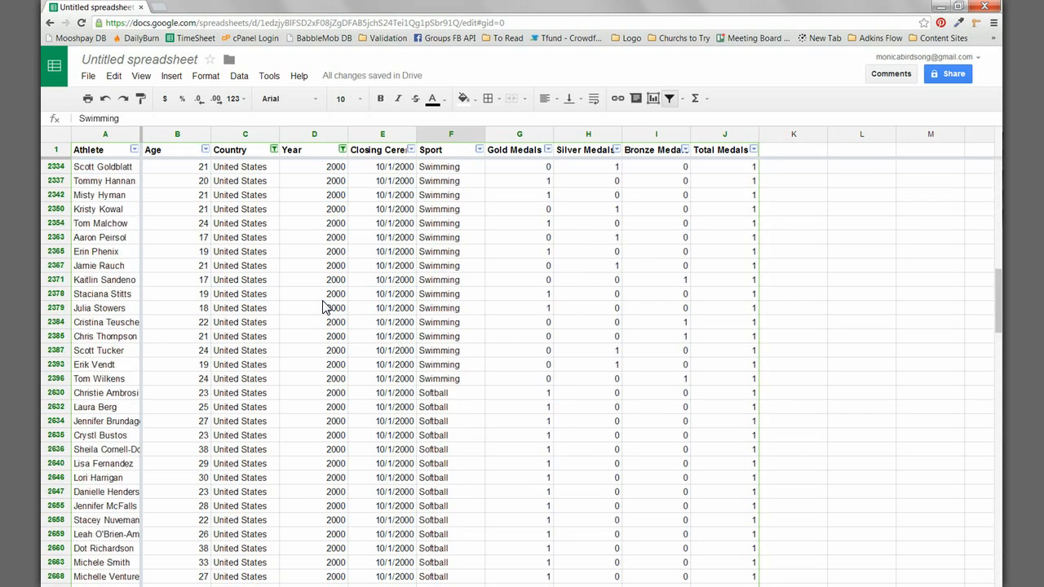
Step: Filter the Sport column to show only Archery, clearing all other sports
{"action": "left_click", "coordinate": [478, 149]}
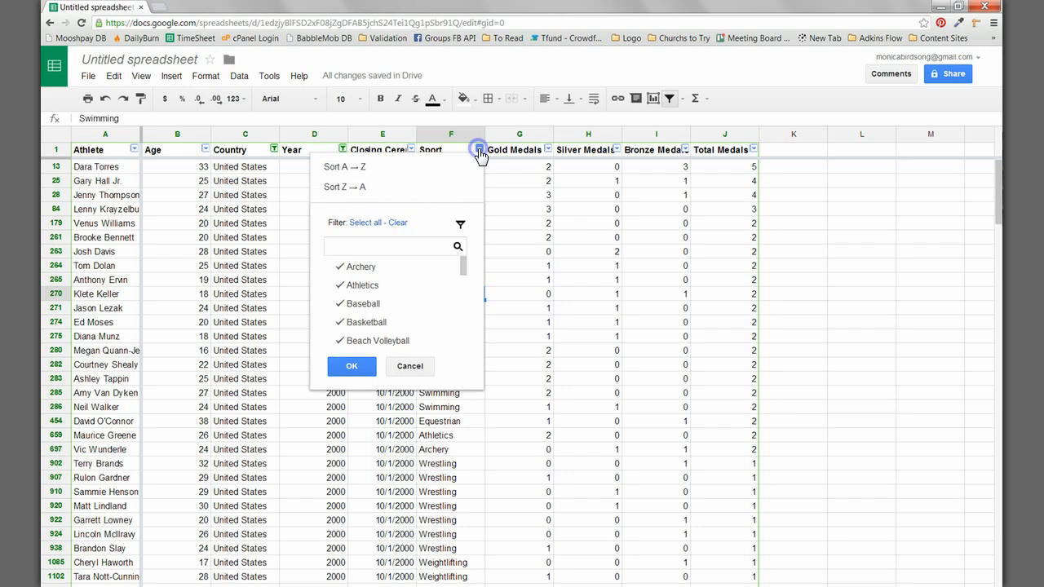
{"action": "left_click", "coordinate": [398, 224]}
{"action": "left_click", "coordinate": [359, 267]}
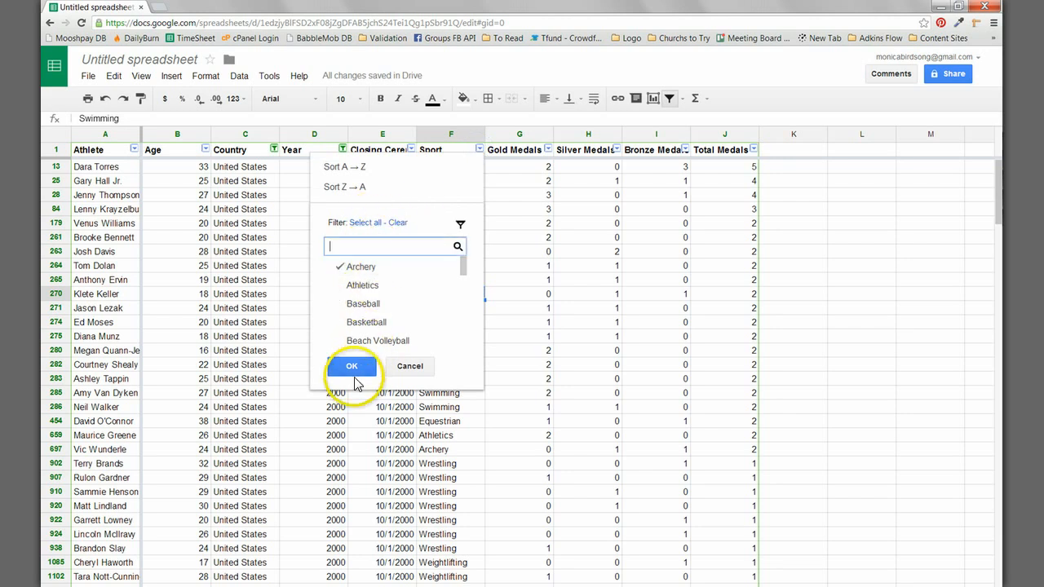
{"action": "left_click", "coordinate": [352, 367]}
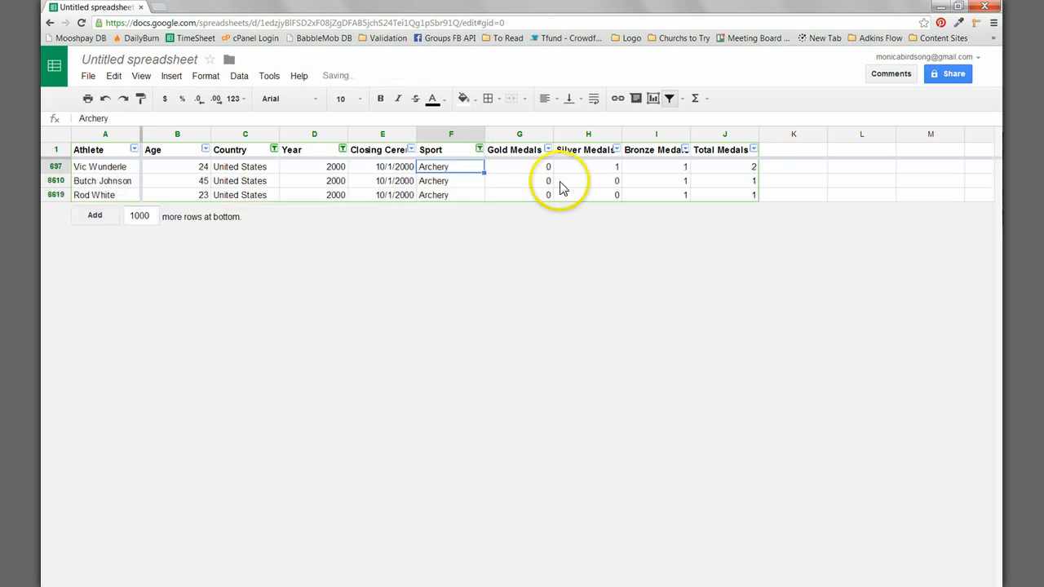
{"action": "left_click", "coordinate": [523, 168]}
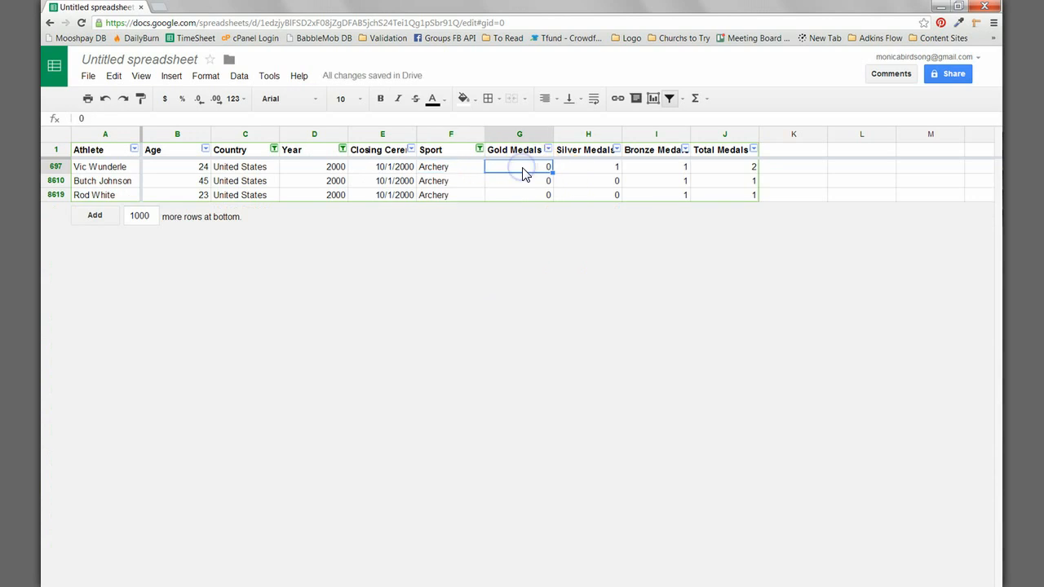
{"action": "left_click", "coordinate": [547, 149]}
{"action": "left_click", "coordinate": [406, 269]}
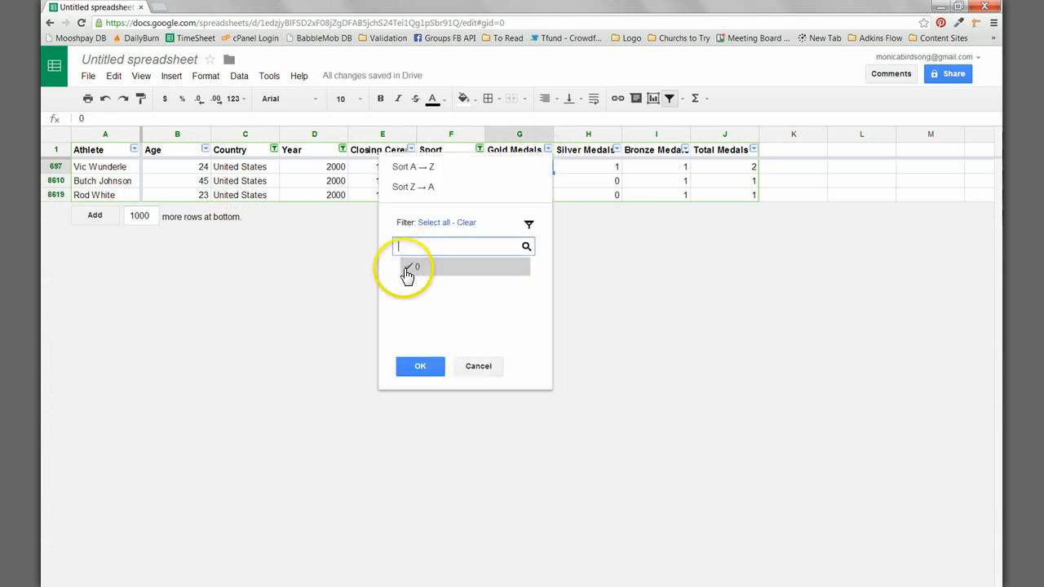
{"action": "left_click", "coordinate": [432, 253]}
{"action": "left_click", "coordinate": [410, 273]}
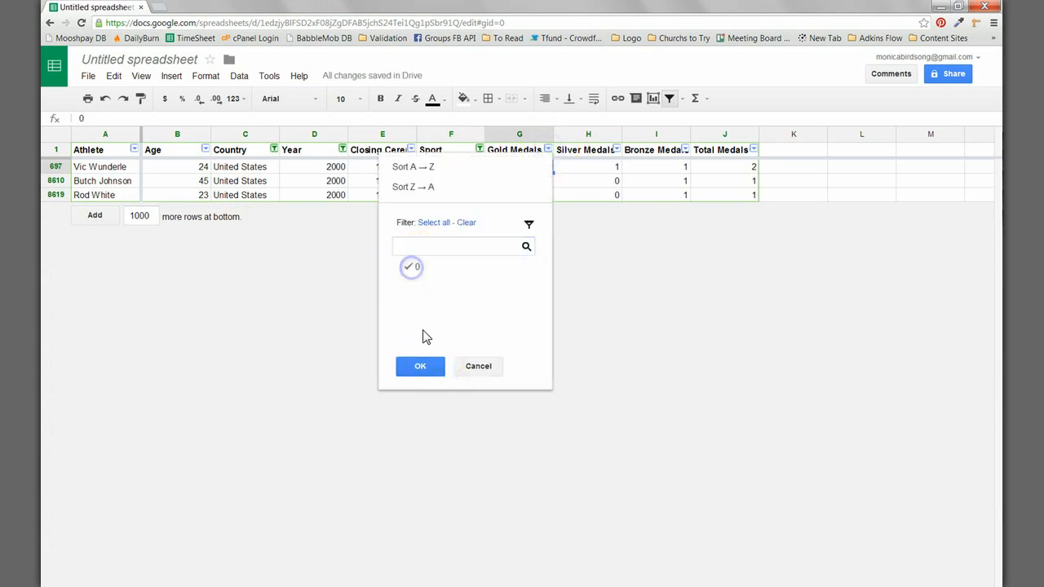
{"action": "left_click", "coordinate": [422, 368]}
{"action": "left_click", "coordinate": [484, 368]}
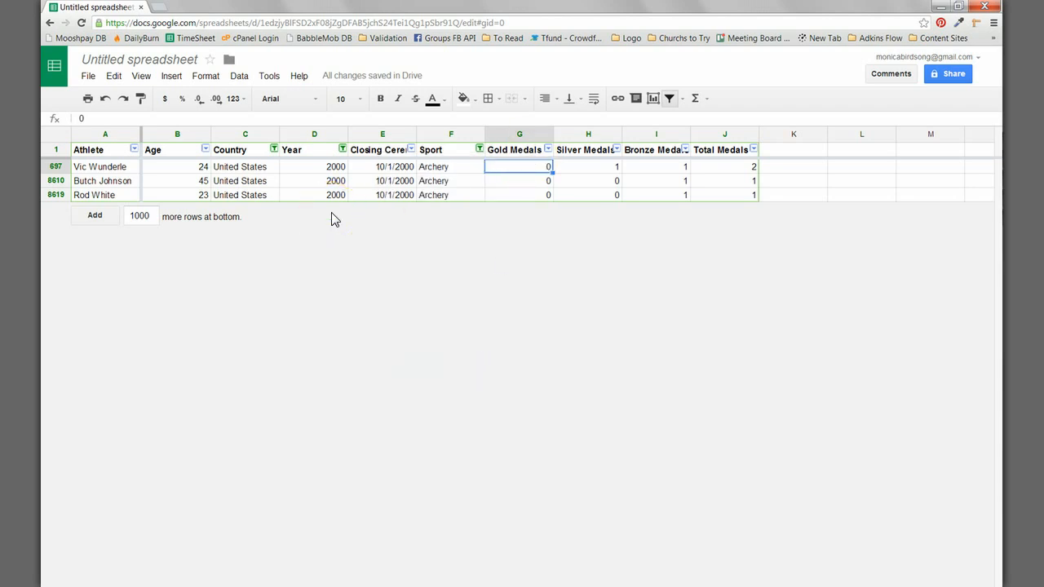
Step: Review the Bronze Medals value and the athlete names in the filtered archery records
{"action": "left_click", "coordinate": [624, 167]}
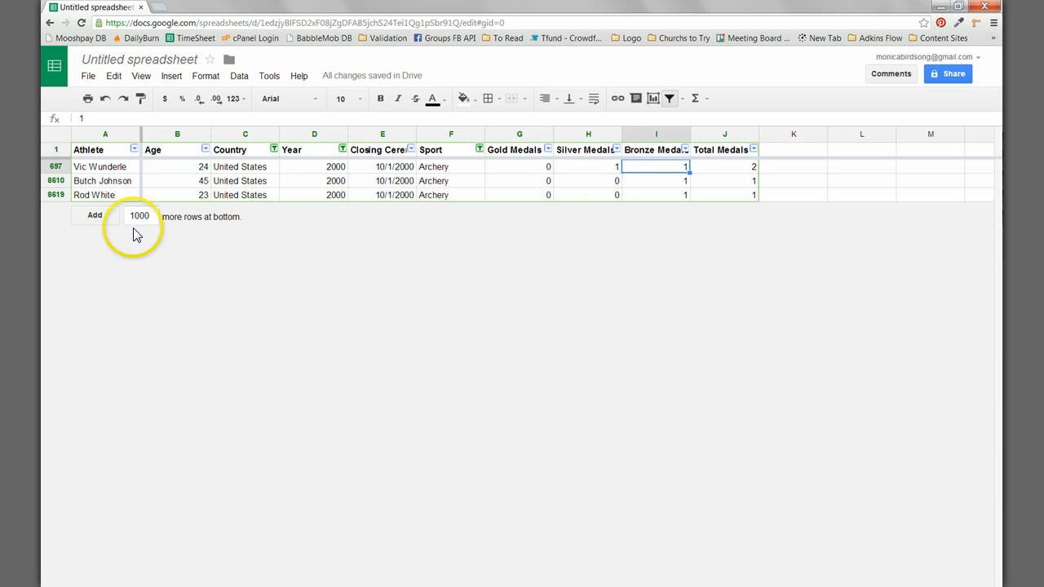
{"action": "left_click", "coordinate": [106, 166]}
{"action": "left_click", "coordinate": [108, 183]}
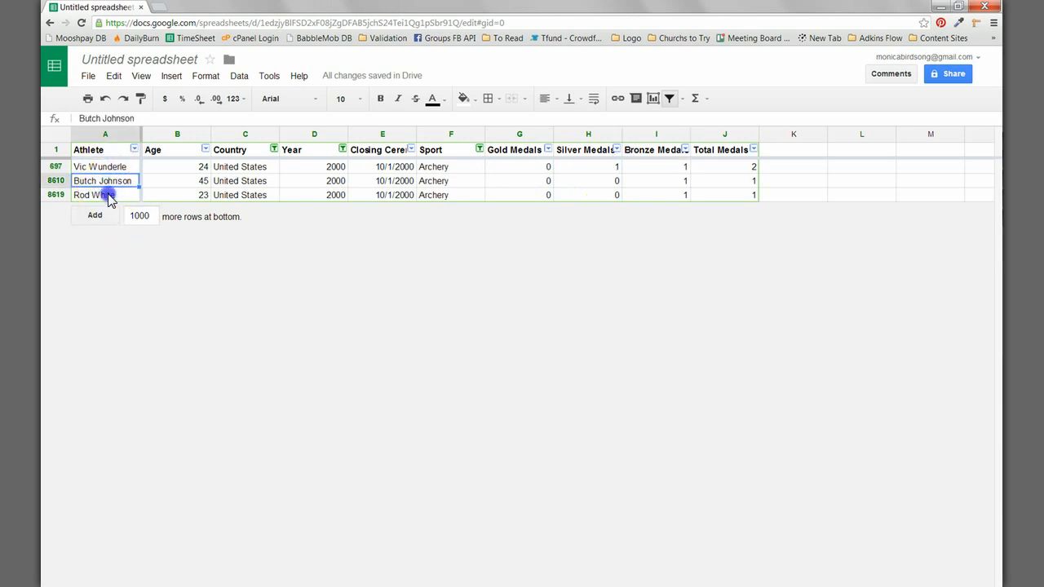
{"action": "left_click", "coordinate": [109, 197]}
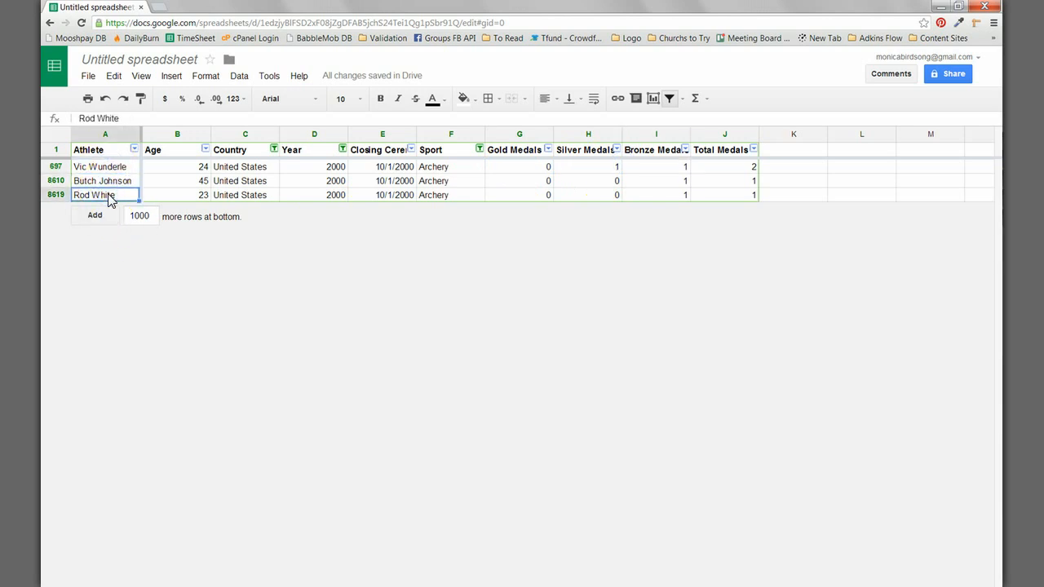
Step: Reselect all sports in the Sport column filter to remove the Archery restriction
{"action": "left_click", "coordinate": [480, 149]}
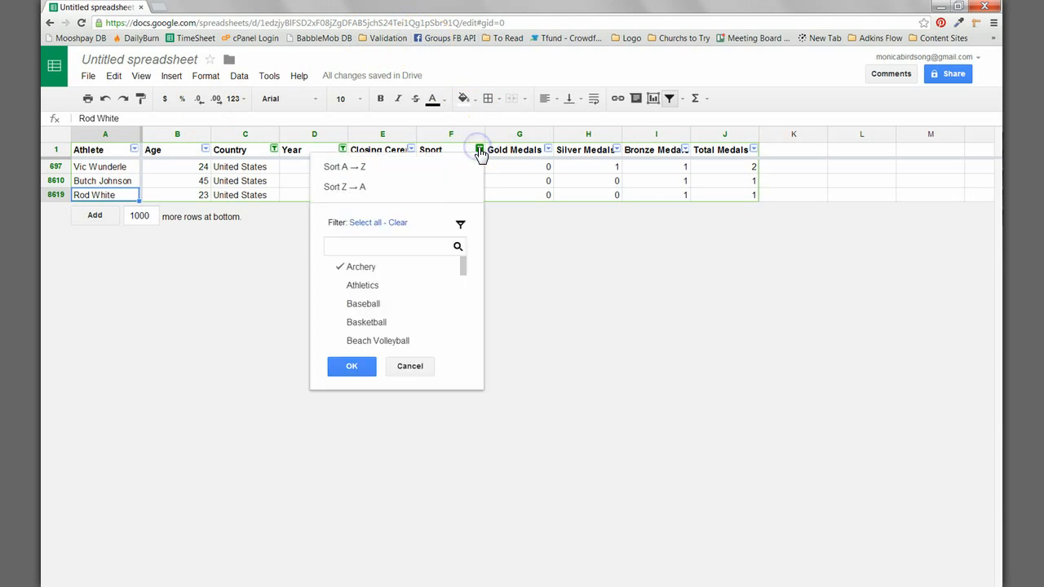
{"action": "left_click", "coordinate": [367, 224]}
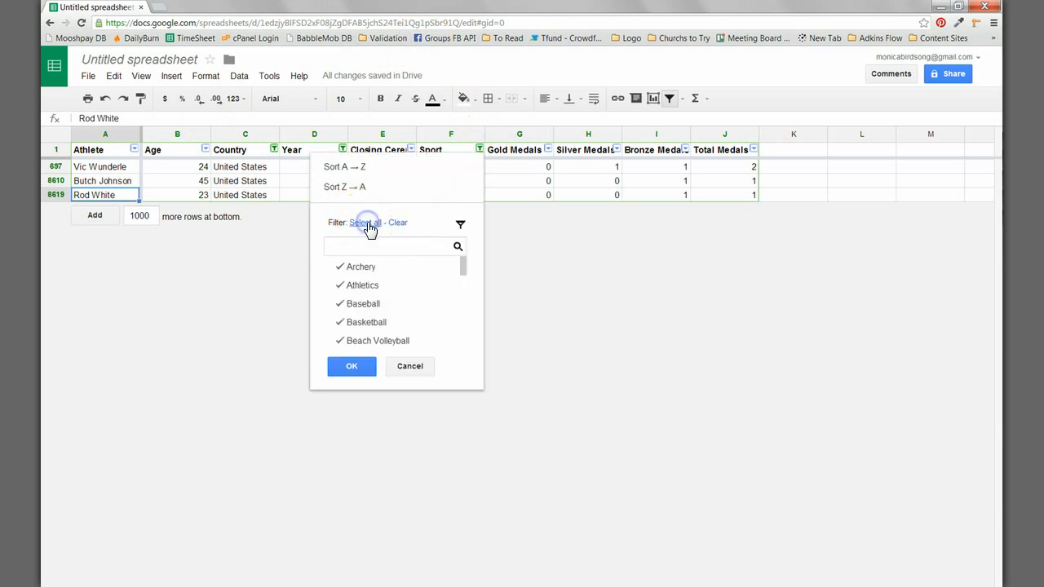
{"action": "left_click", "coordinate": [343, 368]}
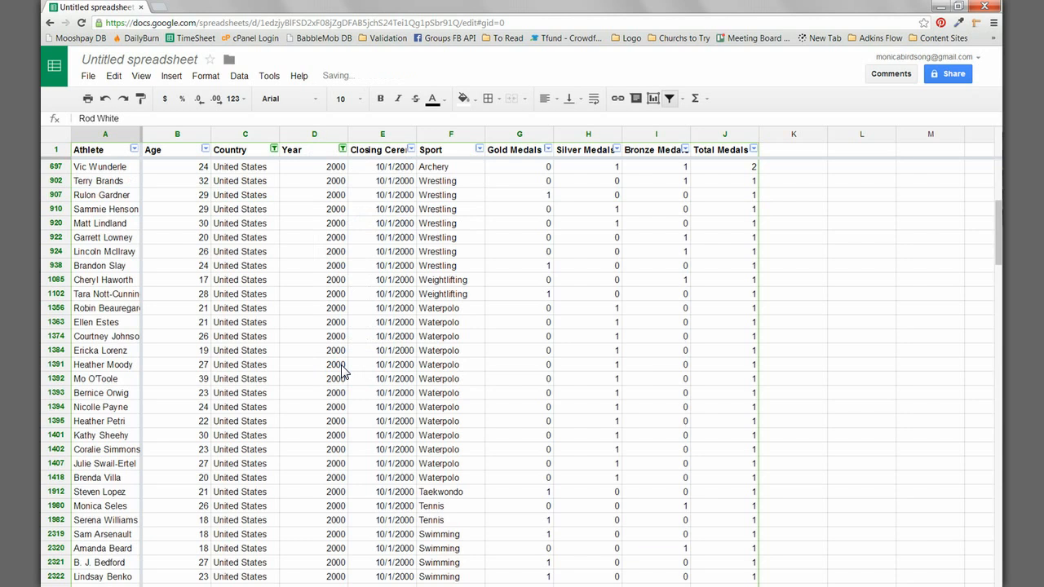
{"action": "left_click", "coordinate": [457, 181]}
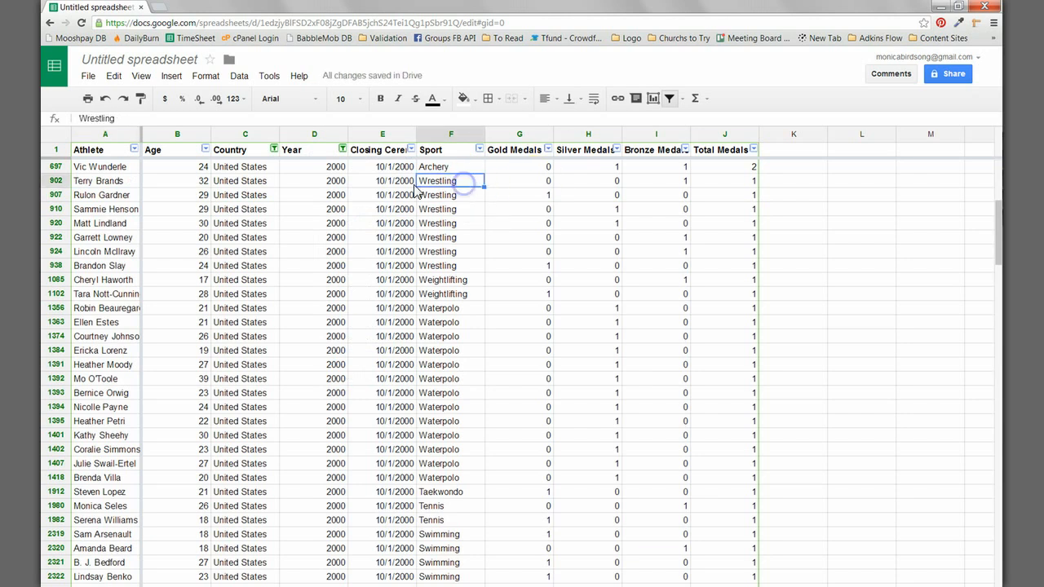
Step: Sort the filtered 2000 records A to Z by Age and move down the Age column to check the order
{"action": "left_click", "coordinate": [206, 150]}
{"action": "left_click", "coordinate": [249, 169]}
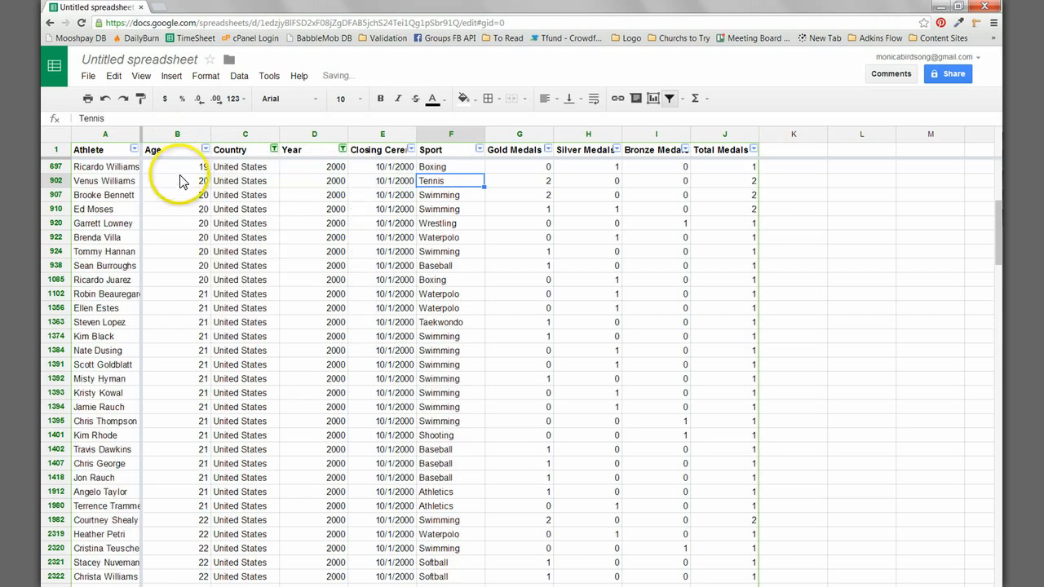
{"action": "left_click", "coordinate": [177, 204]}
{"action": "key", "text": "Down"}
{"action": "key", "text": "Down"}
{"action": "key", "text": "Down"}
{"action": "key", "text": "Down"}
{"action": "key", "text": "Down"}
{"action": "key", "text": "Down"}
{"action": "key", "text": "Down"}
{"action": "key", "text": "Down"}
{"action": "key", "text": "Down"}
{"action": "key", "text": "Down"}
{"action": "key", "text": "Down"}
{"action": "key", "text": "Down"}
{"action": "key", "text": "Down"}
{"action": "key", "text": "Down"}
{"action": "key", "text": "Down"}
{"action": "key", "text": "Down"}
{"action": "key", "text": "Down"}
{"action": "key", "text": "Down"}
{"action": "key", "text": "Down"}
{"action": "key", "text": "Down"}
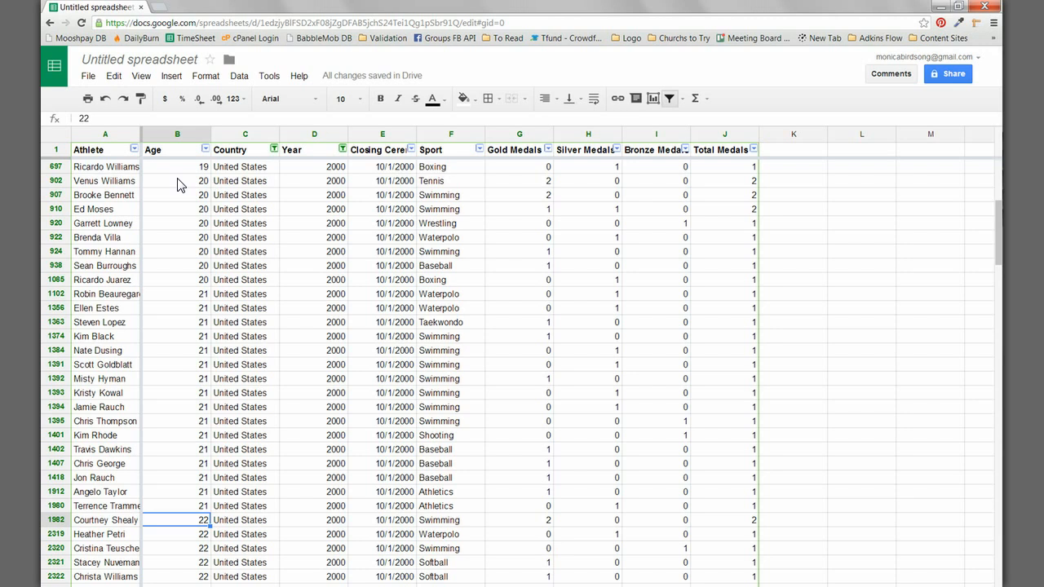
Step: Change the Year column filter to show 2002 instead of 2000
{"action": "left_click", "coordinate": [342, 149]}
{"action": "left_click", "coordinate": [342, 150]}
{"action": "left_click", "coordinate": [219, 285]}
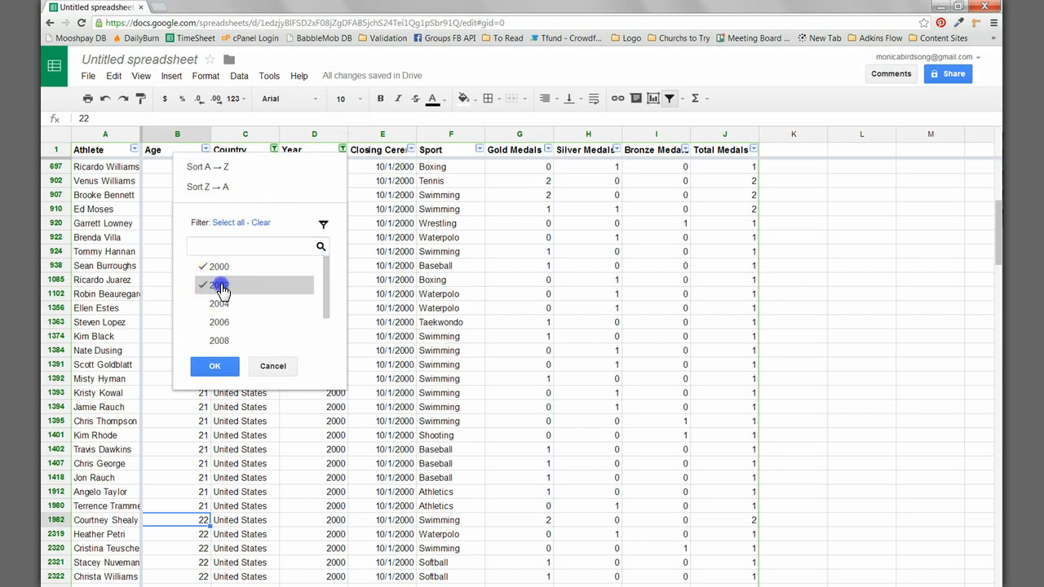
{"action": "left_click", "coordinate": [215, 367]}
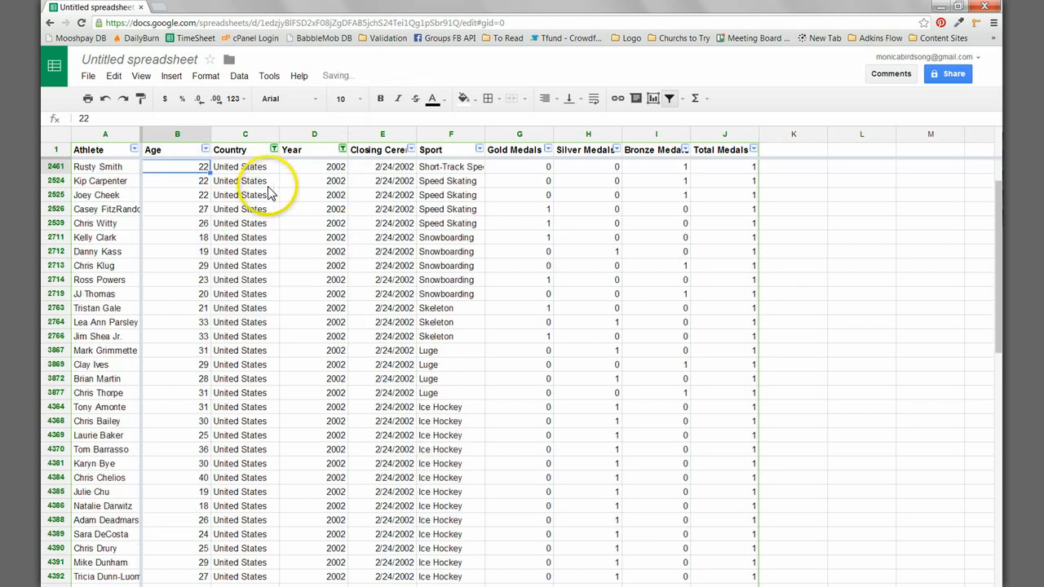
Step: Sort the 2002 records A to Z by Age, and re-sort them A to Z by Athlete
{"action": "left_click", "coordinate": [205, 149]}
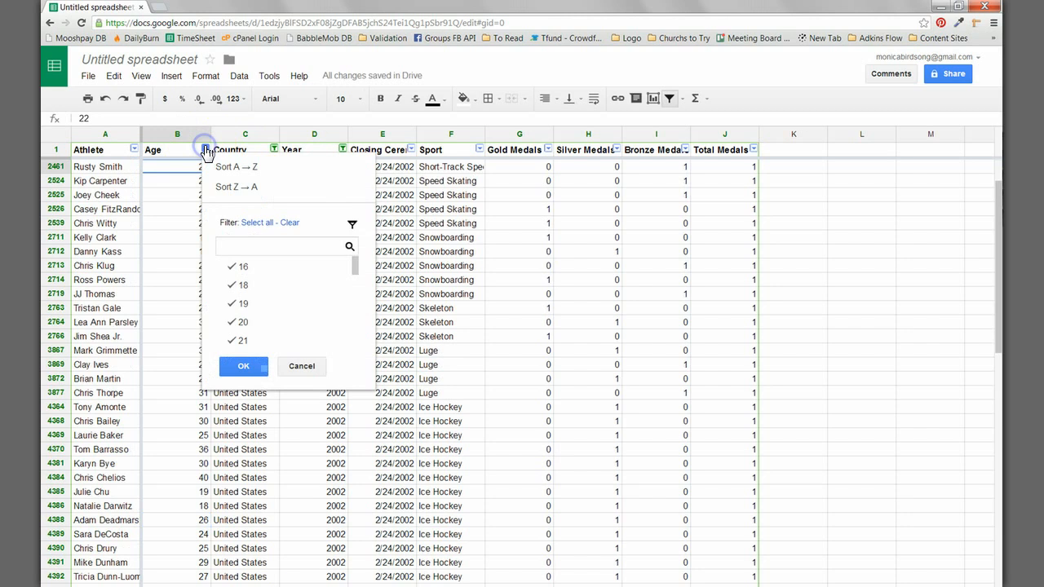
{"action": "left_click", "coordinate": [253, 166]}
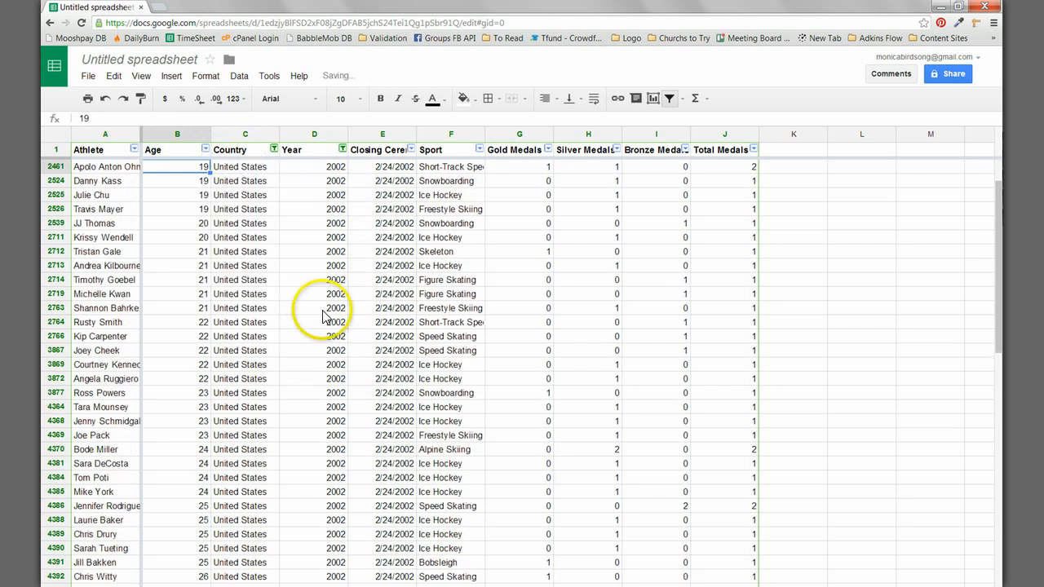
{"action": "left_click", "coordinate": [134, 151]}
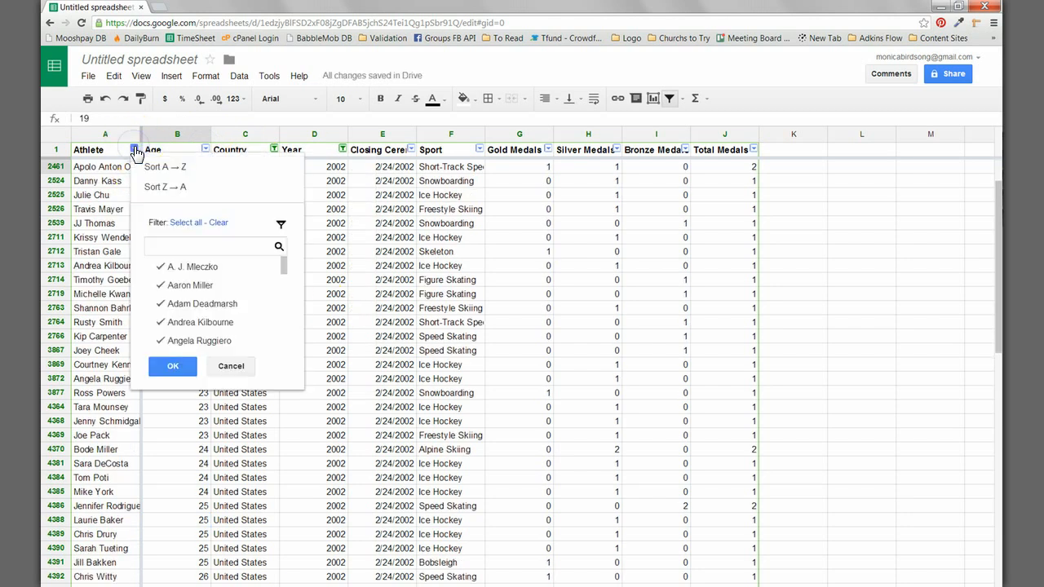
{"action": "left_click", "coordinate": [179, 168]}
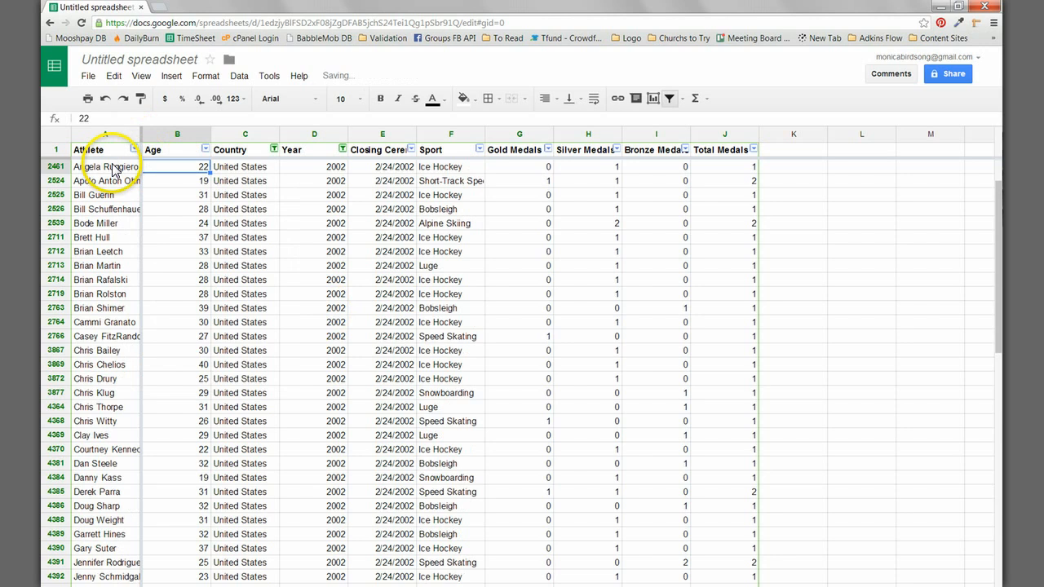
{"action": "left_click", "coordinate": [111, 167]}
{"action": "left_click", "coordinate": [96, 222]}
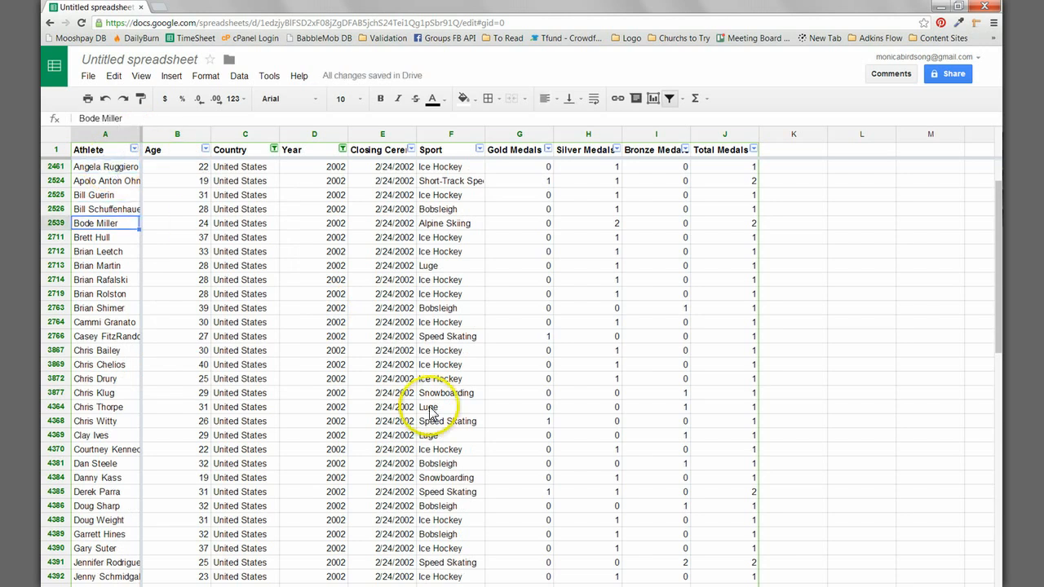
Step: Try to filter the Sport column to Ice Hockey by searching for "ice" in its filter values
{"action": "left_click", "coordinate": [479, 150]}
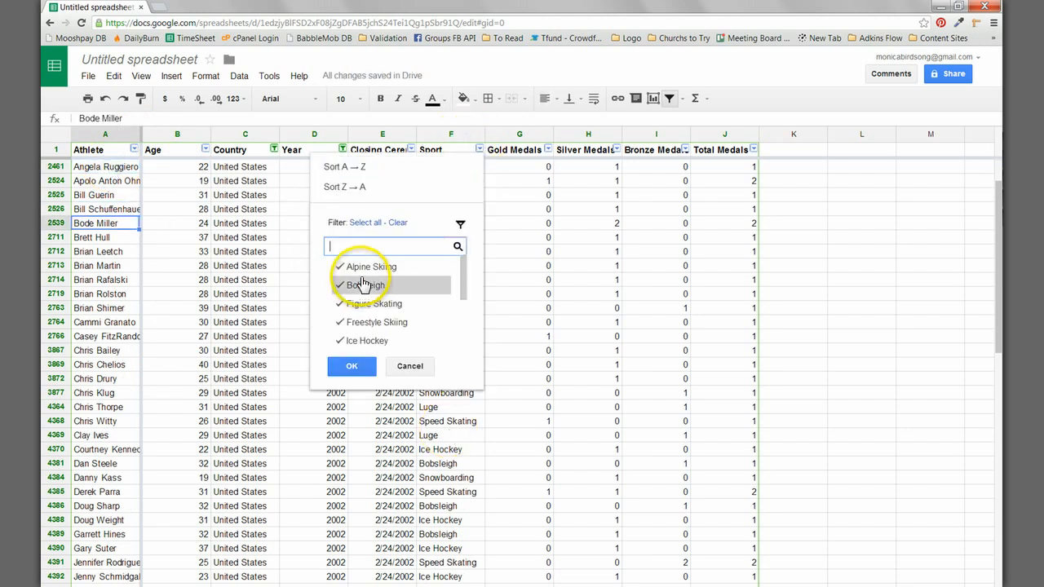
{"action": "type", "text": "ice"}
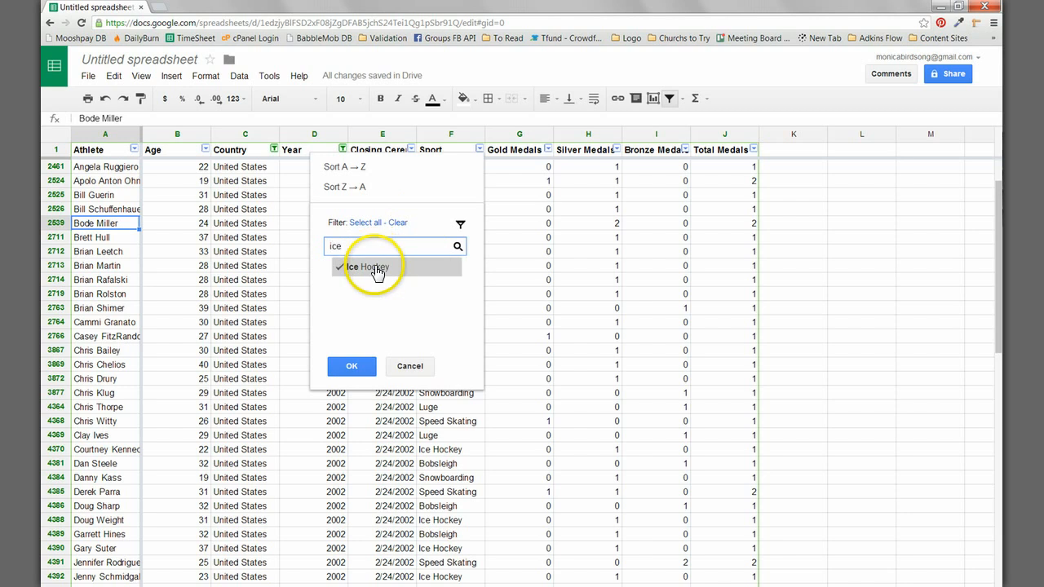
{"action": "left_click", "coordinate": [378, 267]}
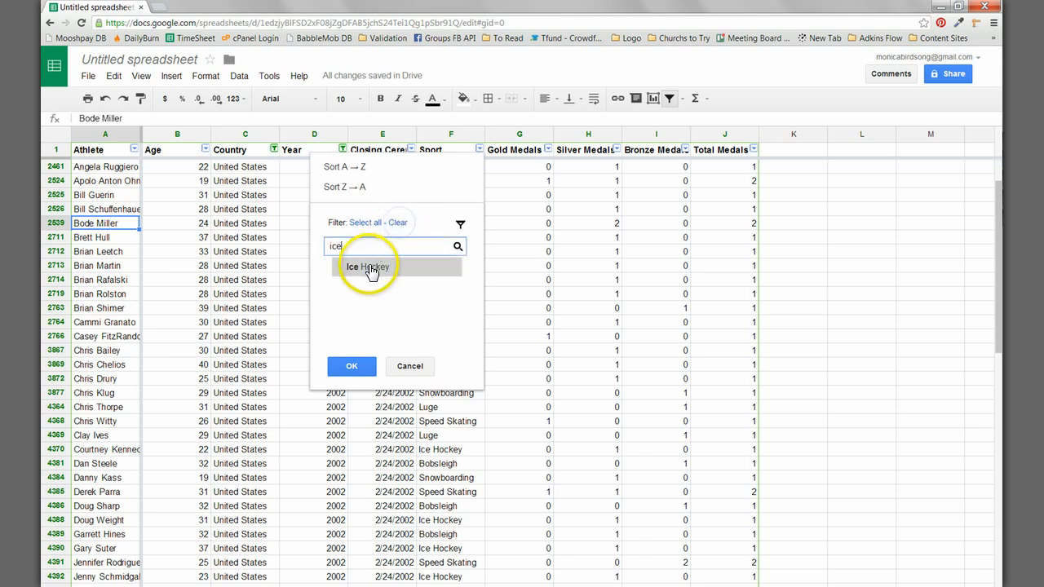
{"action": "left_click", "coordinate": [398, 268]}
{"action": "left_click", "coordinate": [357, 368]}
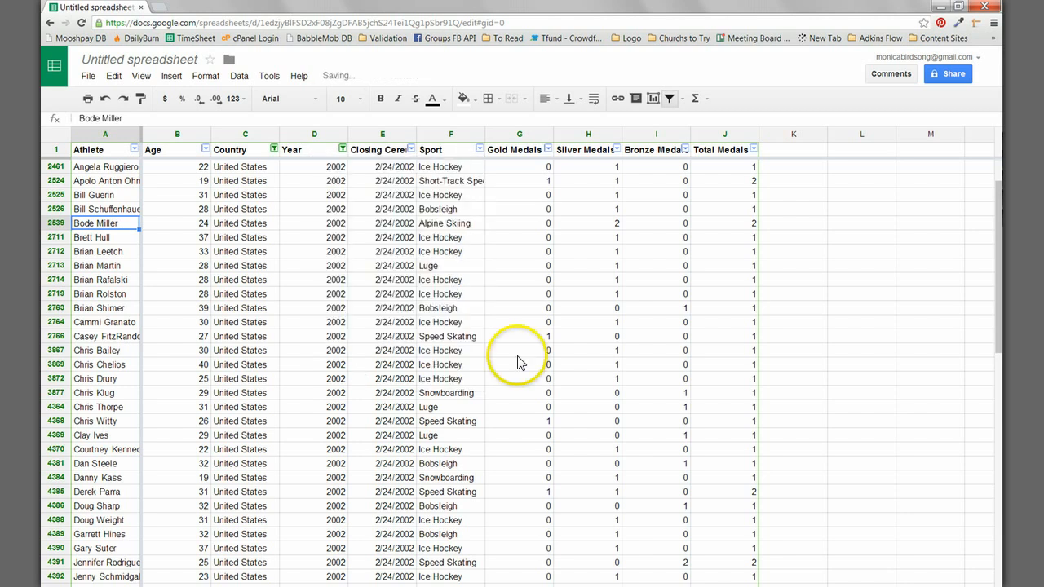
Step: Filter the Sport column to Ice Hockey only, clearing all sports and searching for "ice" to find it
{"action": "left_click", "coordinate": [479, 150]}
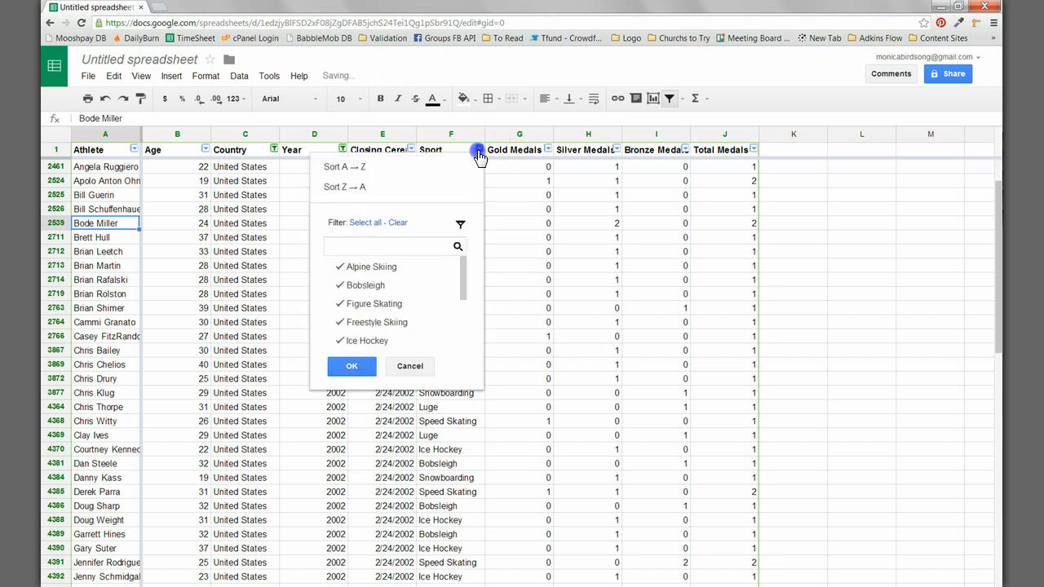
{"action": "left_click", "coordinate": [397, 223]}
{"action": "left_click", "coordinate": [357, 247]}
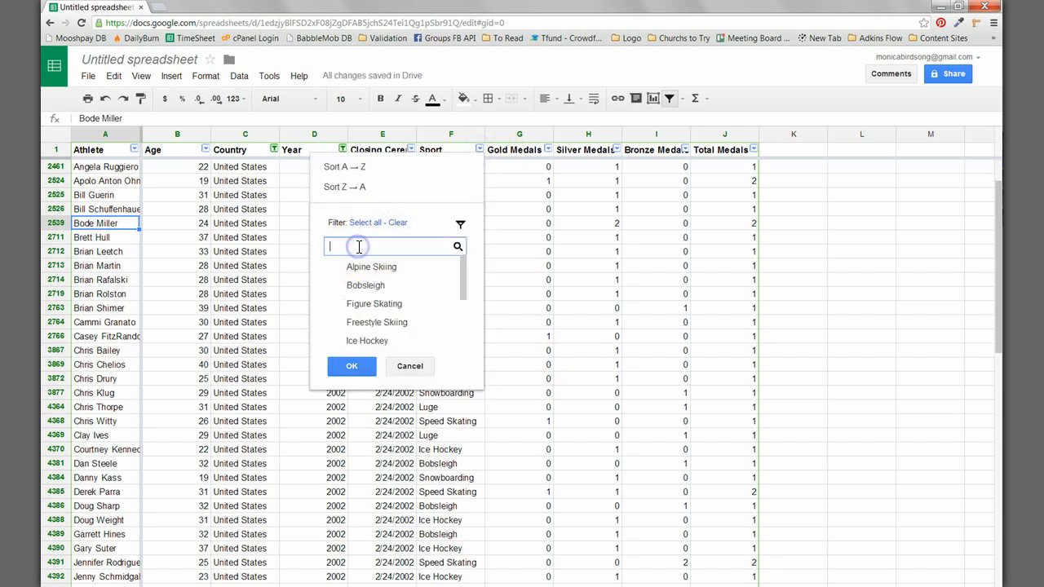
{"action": "type", "text": "ice"}
{"action": "left_click", "coordinate": [371, 267]}
{"action": "left_click", "coordinate": [353, 371]}
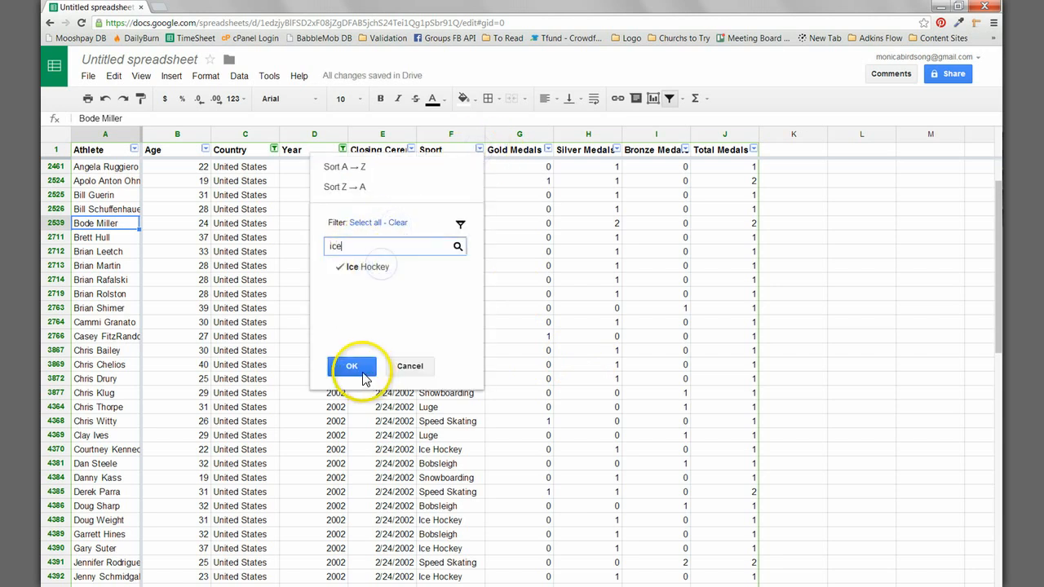
{"action": "left_click", "coordinate": [479, 345]}
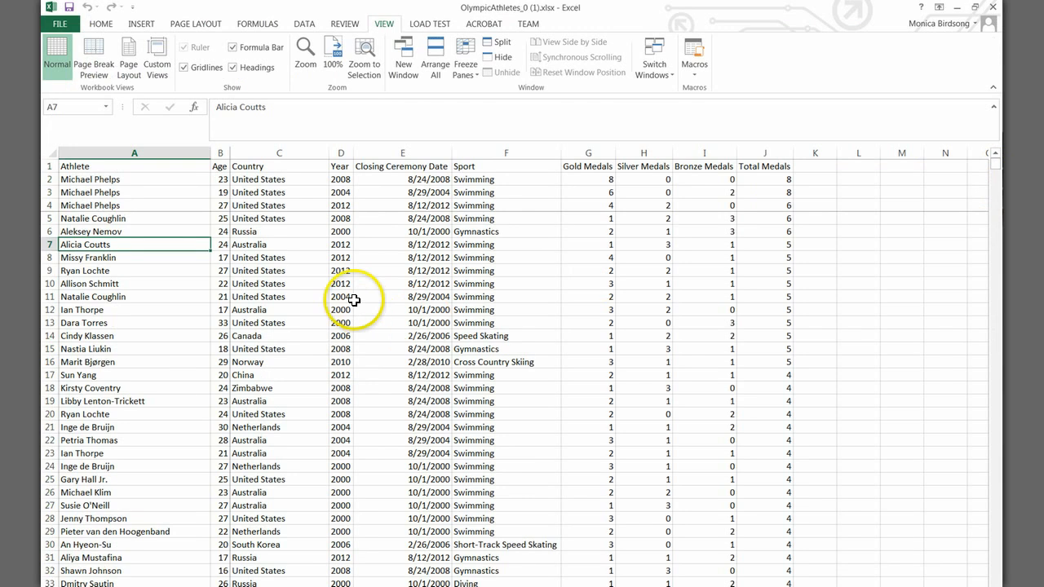
Step: Switch to the Excel workbook of Olympic athletes and bold the header row
{"action": "left_click", "coordinate": [353, 299]}
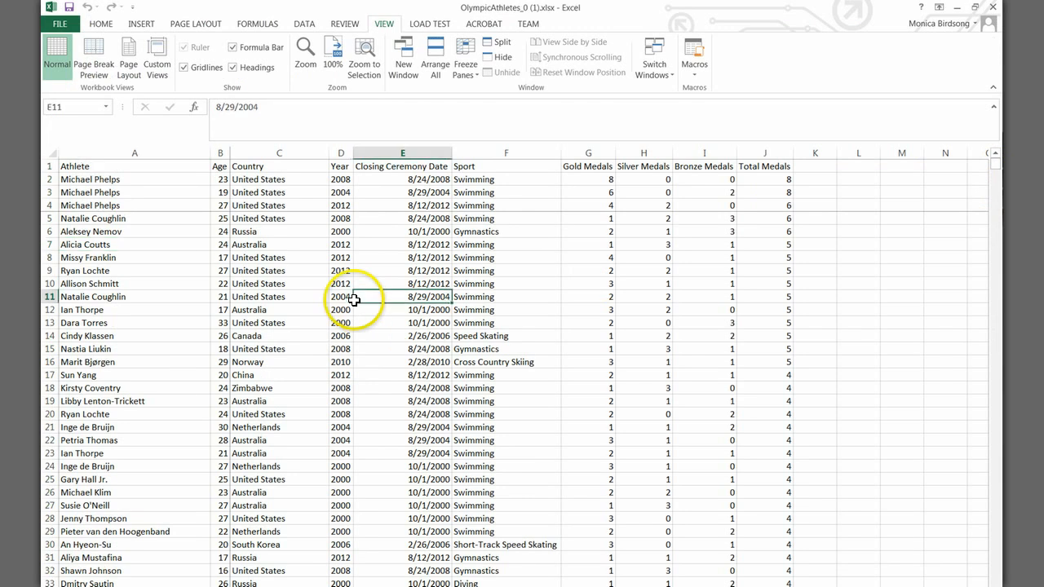
{"action": "left_click", "coordinate": [48, 168]}
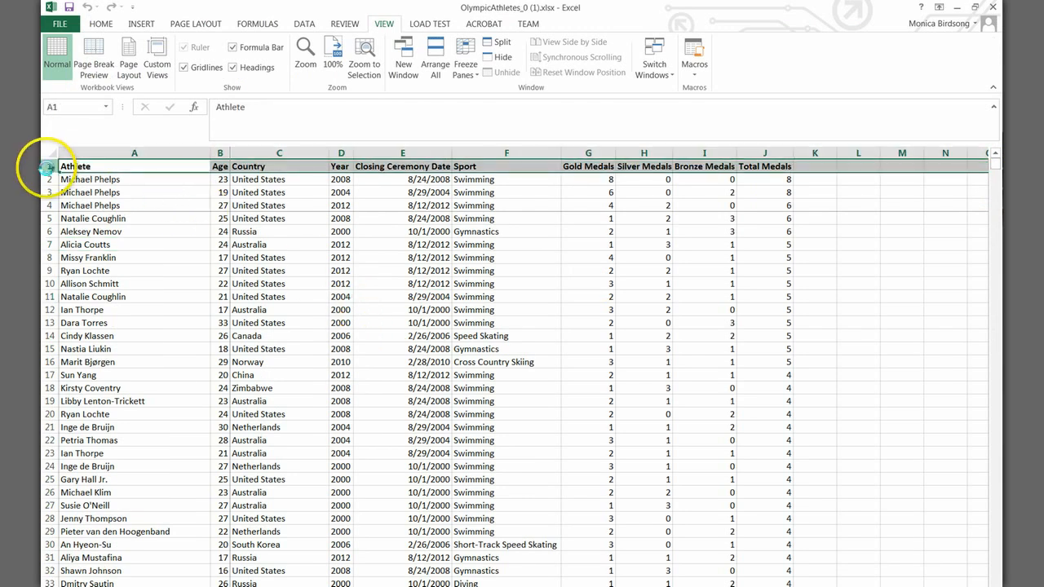
{"action": "left_click", "coordinate": [345, 283]}
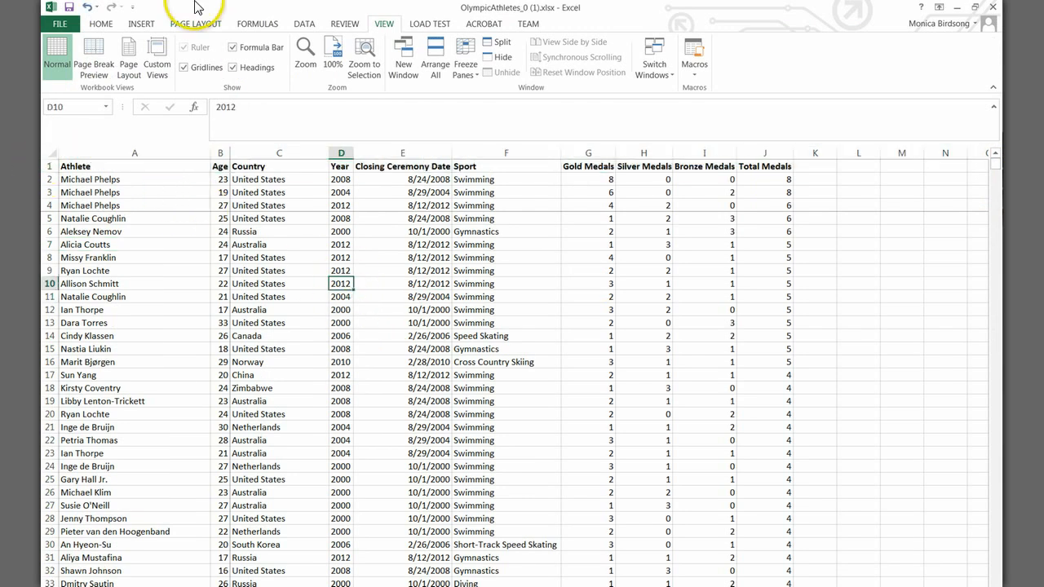
Step: Turn on filtering for the columns of the athlete table
{"action": "left_click", "coordinate": [101, 24]}
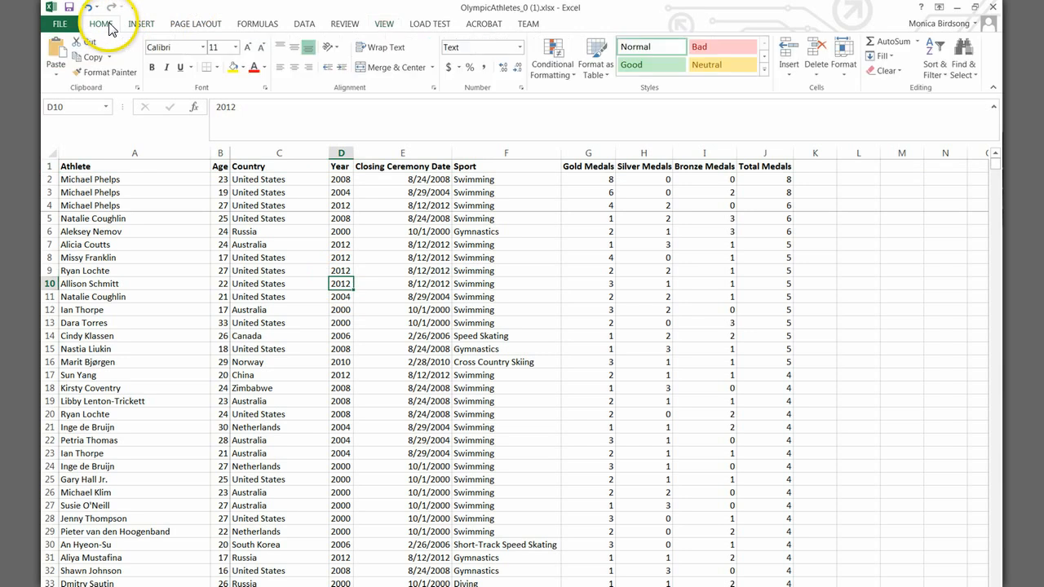
{"action": "left_click", "coordinate": [938, 78]}
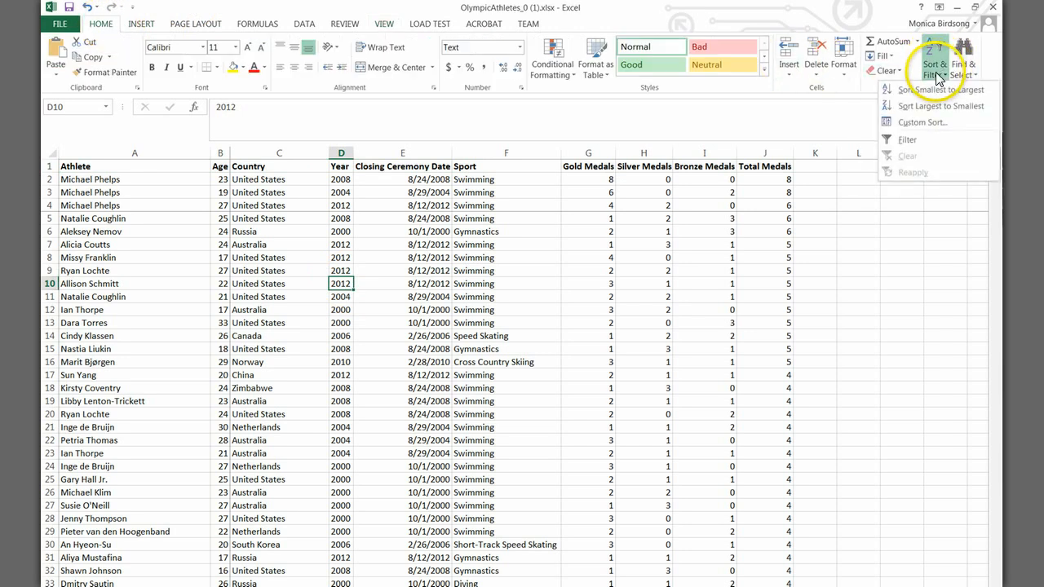
{"action": "left_click", "coordinate": [932, 143]}
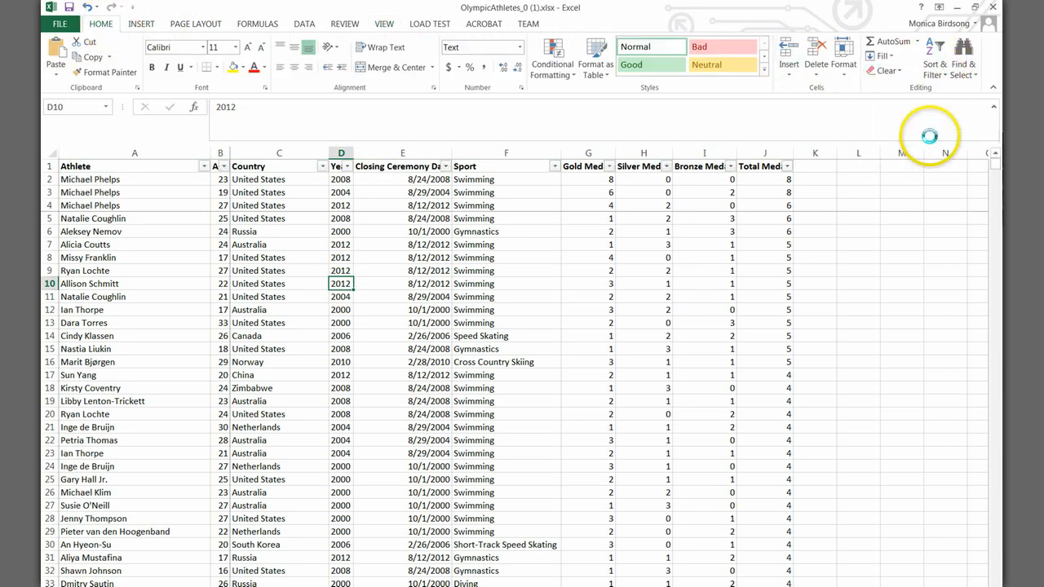
{"action": "left_click", "coordinate": [425, 219]}
Step: Filter the Year column to show only 2000
{"action": "left_click", "coordinate": [347, 167]}
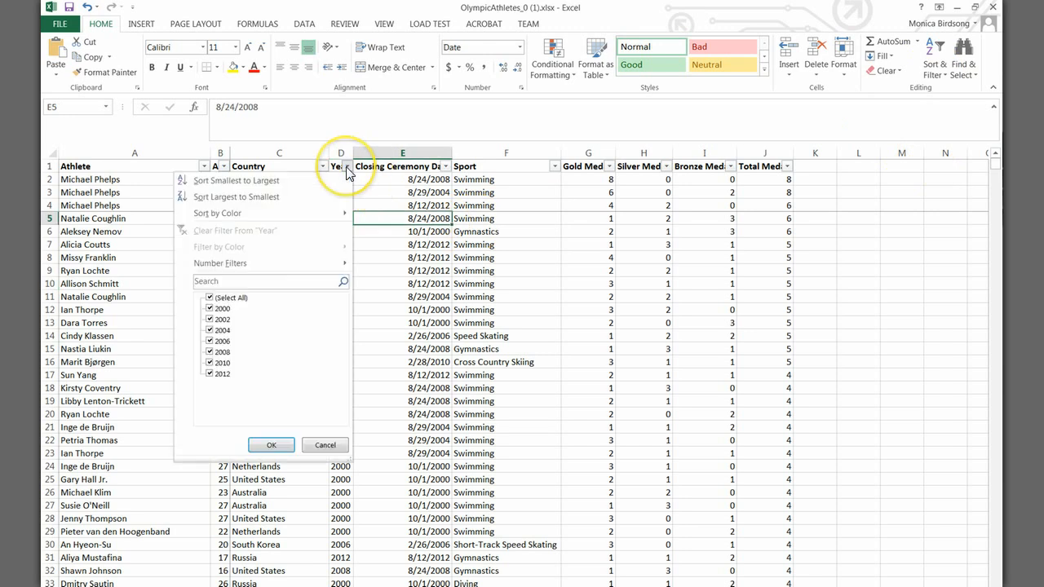
{"action": "left_click", "coordinate": [210, 298]}
{"action": "left_click", "coordinate": [209, 308]}
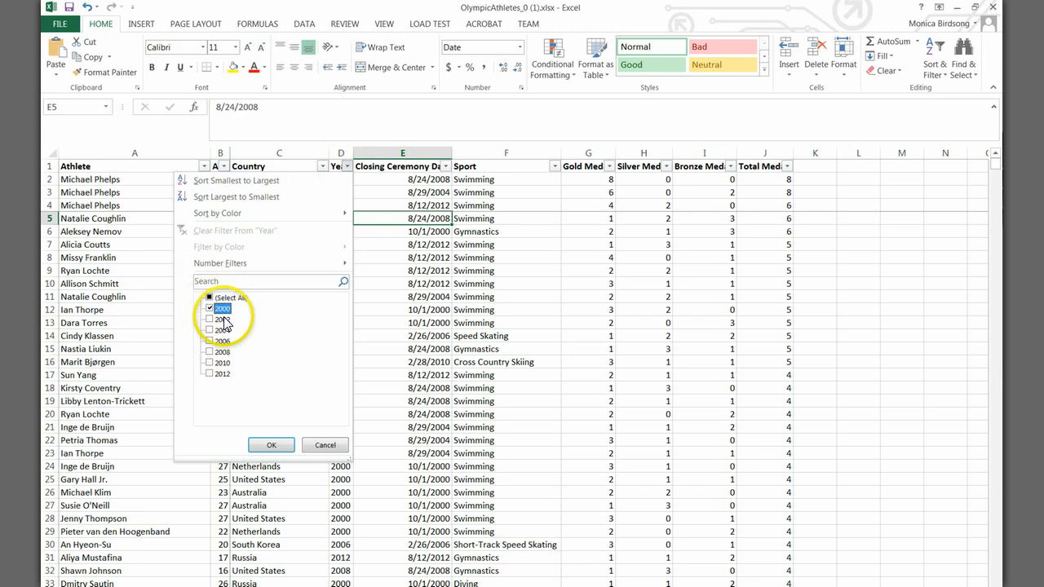
{"action": "left_click", "coordinate": [272, 445]}
Step: Filter the Country column to United States only, searching its filter values for "uni"
{"action": "left_click", "coordinate": [322, 166]}
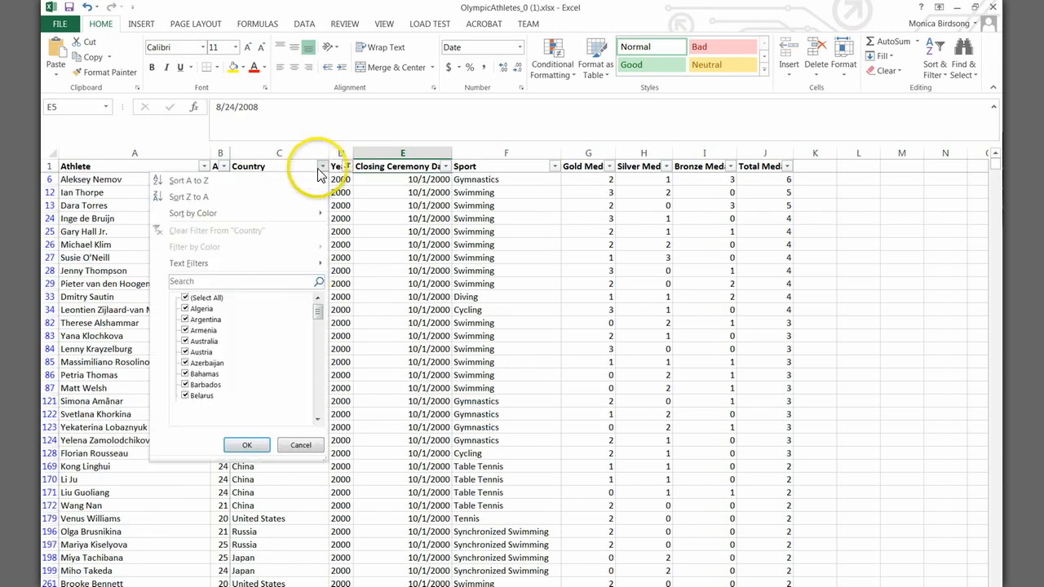
{"action": "left_click", "coordinate": [185, 299]}
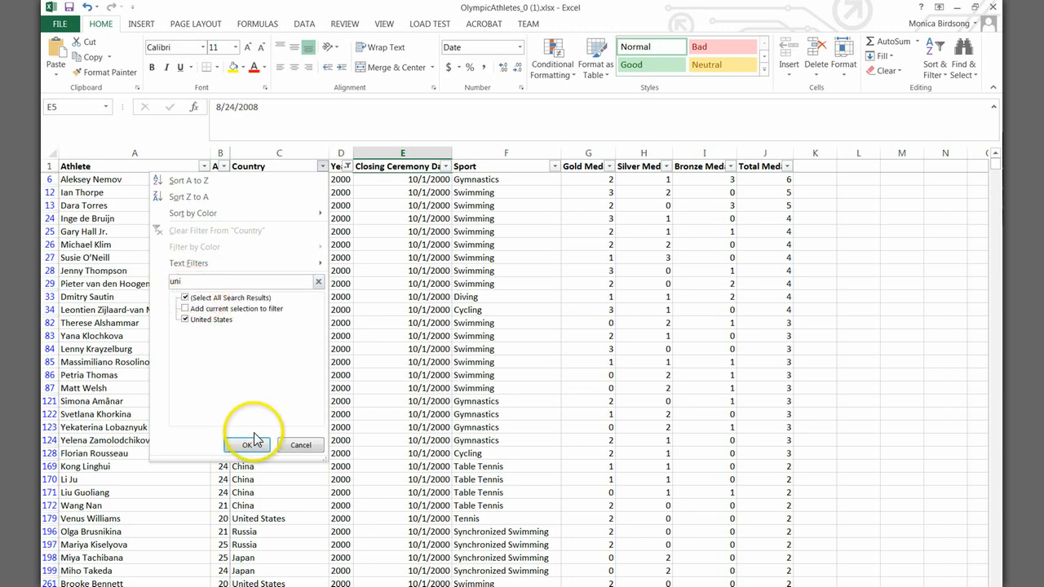
{"action": "left_click", "coordinate": [249, 447]}
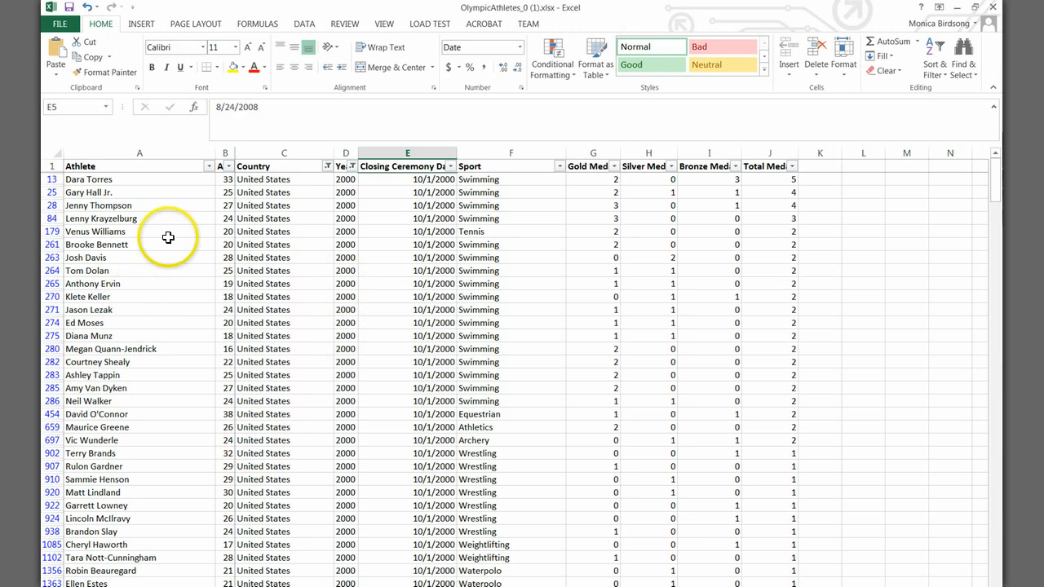
Step: Sort the filtered records A to Z by Athlete, and re-sort them smallest to largest by Age
{"action": "left_click", "coordinate": [209, 168]}
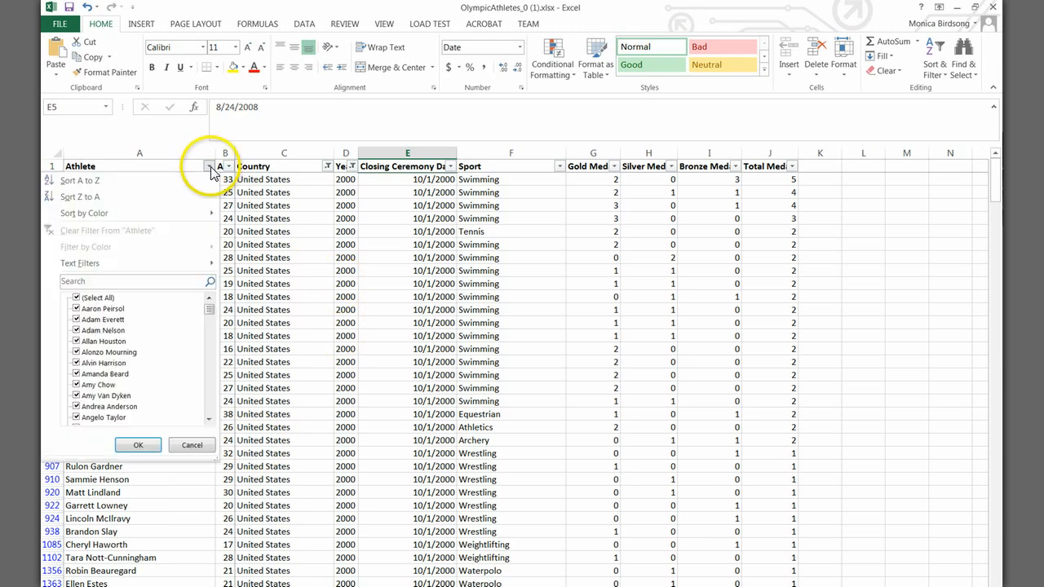
{"action": "left_click", "coordinate": [140, 182]}
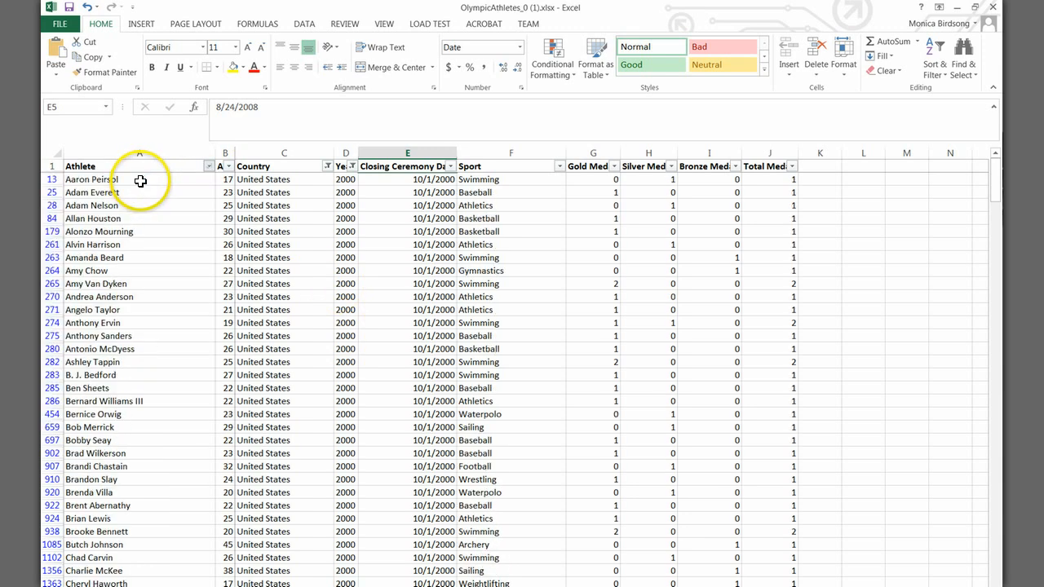
{"action": "left_click", "coordinate": [230, 167]}
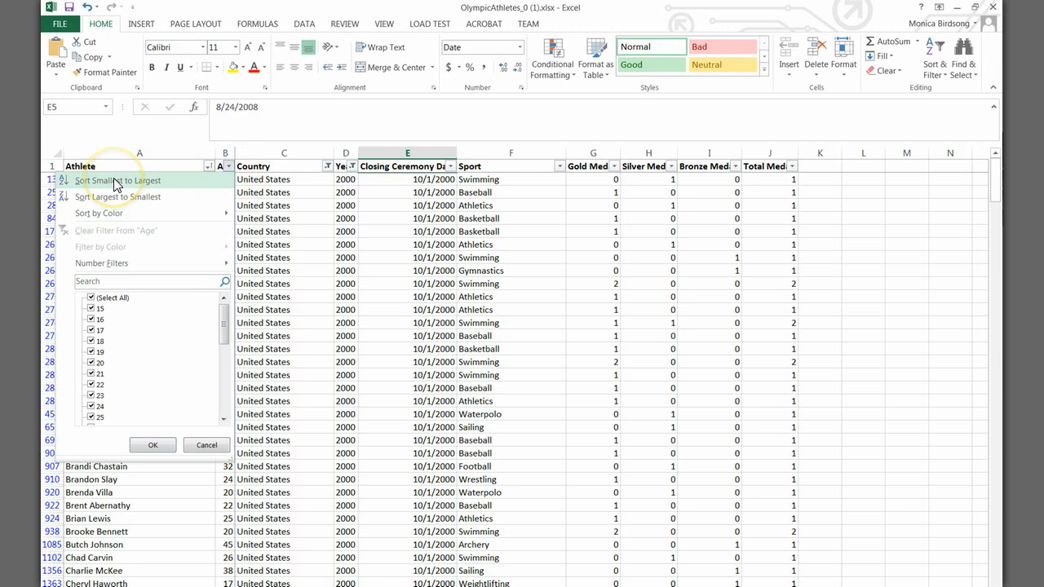
{"action": "left_click", "coordinate": [179, 182]}
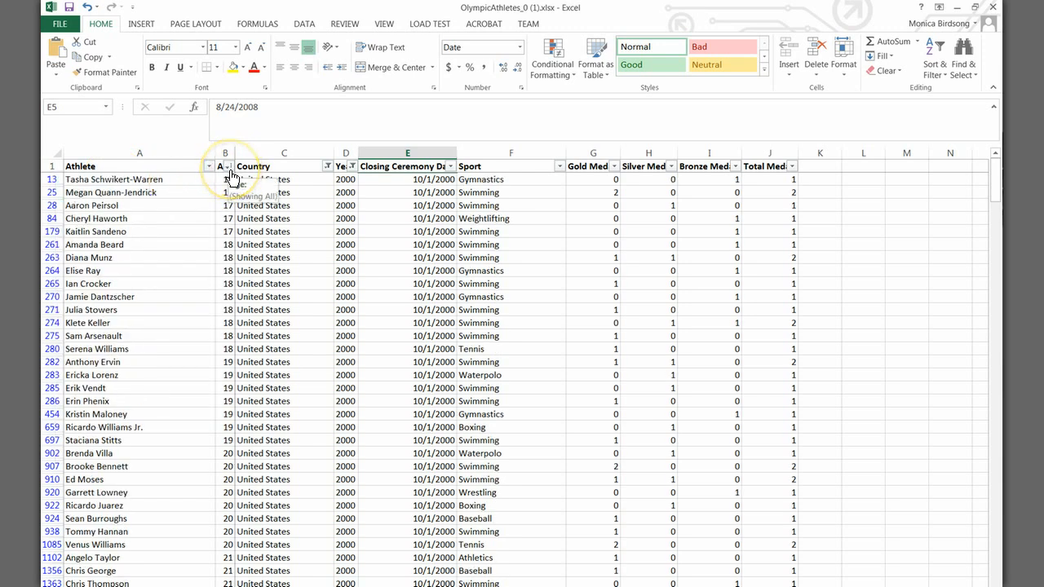
{"action": "left_click", "coordinate": [331, 313]}
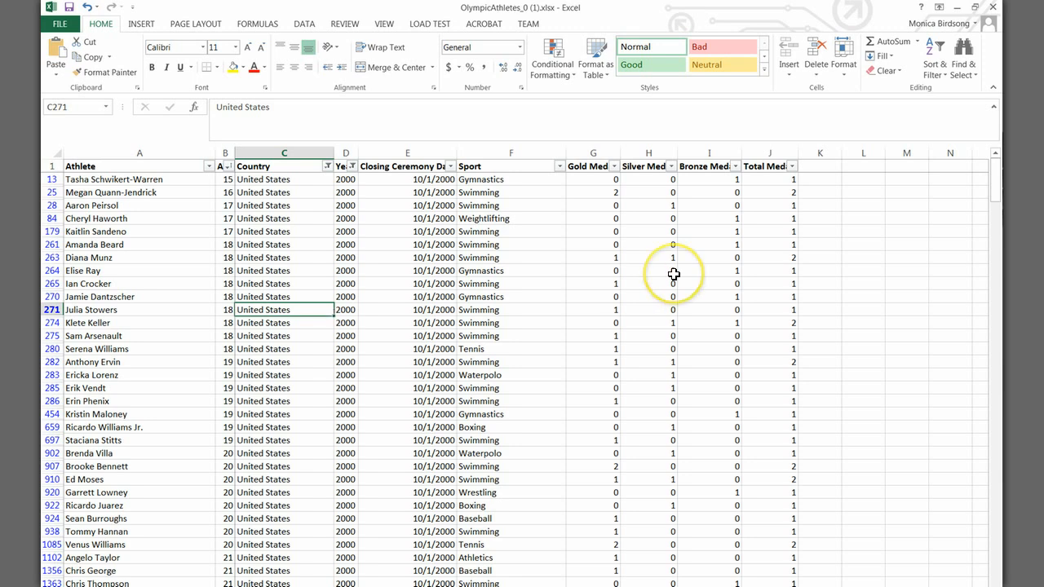
Step: Total the Gold Medals column with AutoSum in cell G8620, directly below the last record, using =SUBTOTAL(9,G2:G8619)
{"action": "scroll", "coordinate": [674, 274], "scroll_direction": "down", "scroll_amount": 9}
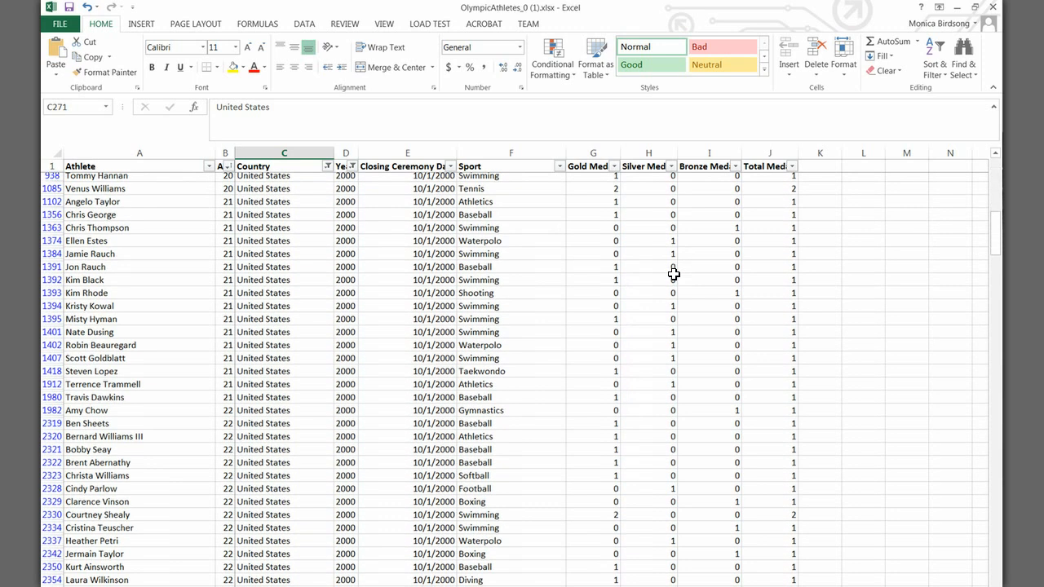
{"action": "scroll", "coordinate": [673, 273], "scroll_direction": "down", "scroll_amount": 18}
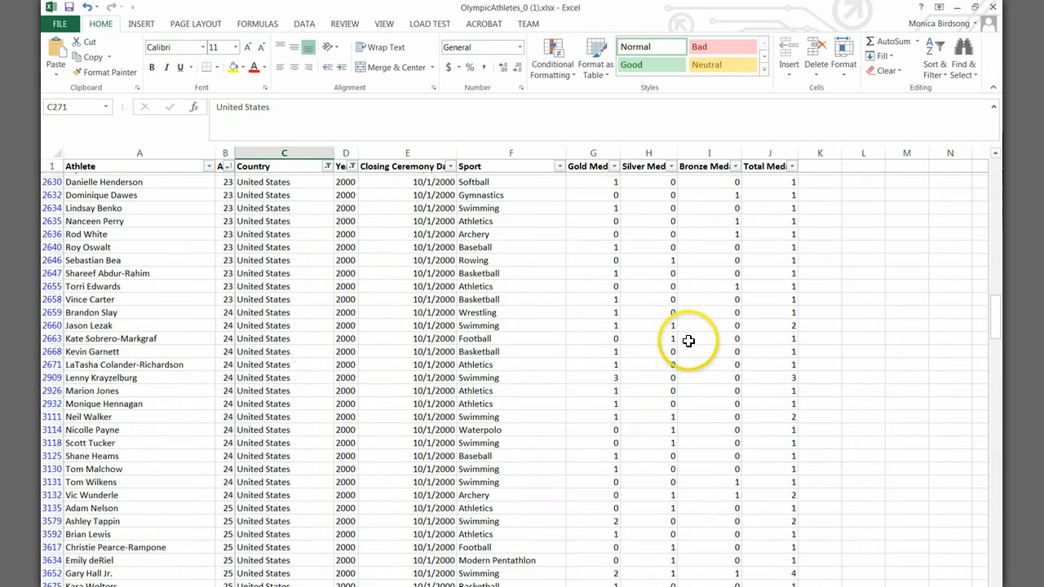
{"action": "scroll", "coordinate": [688, 341], "scroll_direction": "down", "scroll_amount": 9}
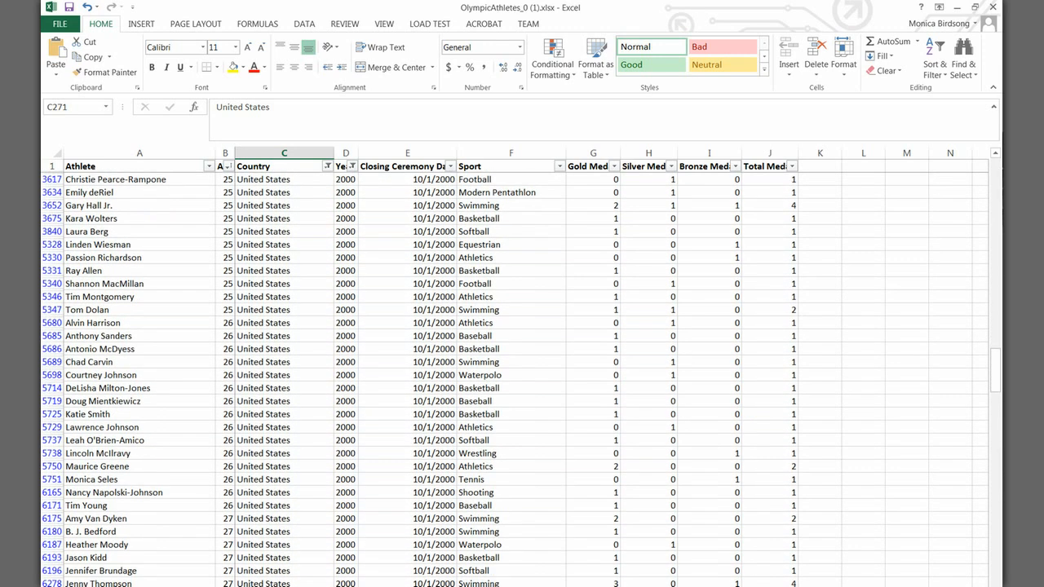
{"action": "left_click_drag", "start_coordinate": [996, 371], "coordinate": [996, 574]}
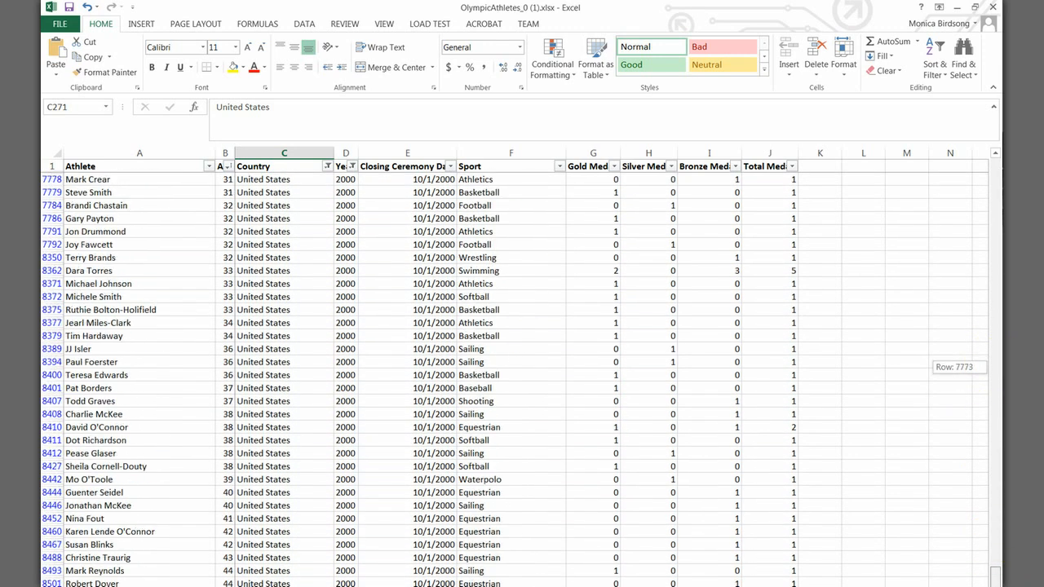
{"action": "left_click", "coordinate": [601, 532]}
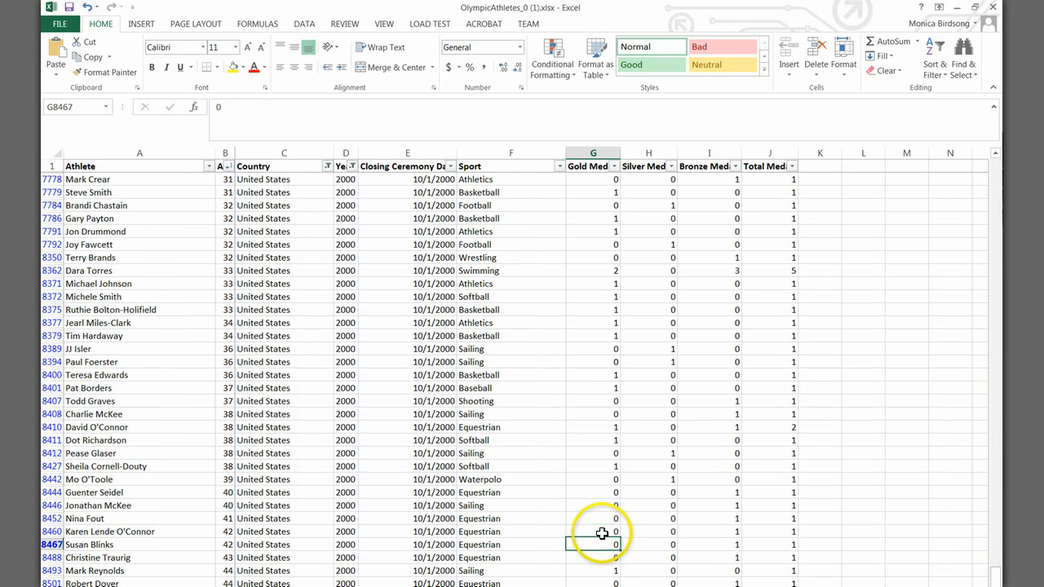
{"action": "key", "text": "Down"}
{"action": "key", "text": "Down"}
{"action": "key", "text": "Down"}
{"action": "key", "text": "Down"}
{"action": "key", "text": "Down"}
{"action": "key", "text": "Down"}
{"action": "key", "text": "Down"}
{"action": "key", "text": "Down"}
{"action": "key", "text": "Down"}
{"action": "key", "text": "Down"}
{"action": "key", "text": "Down"}
{"action": "key", "text": "Down"}
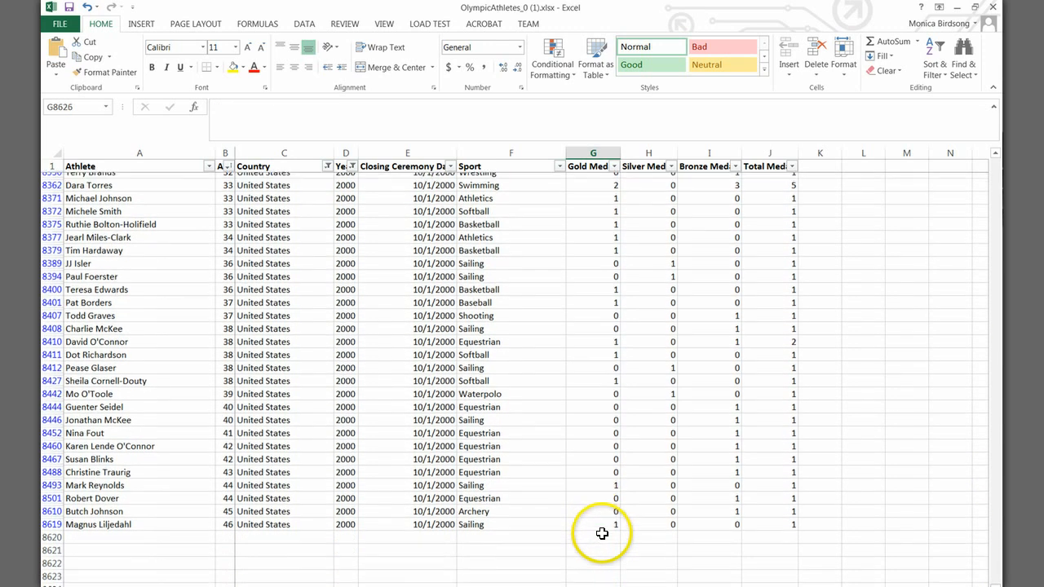
{"action": "left_click", "coordinate": [599, 521]}
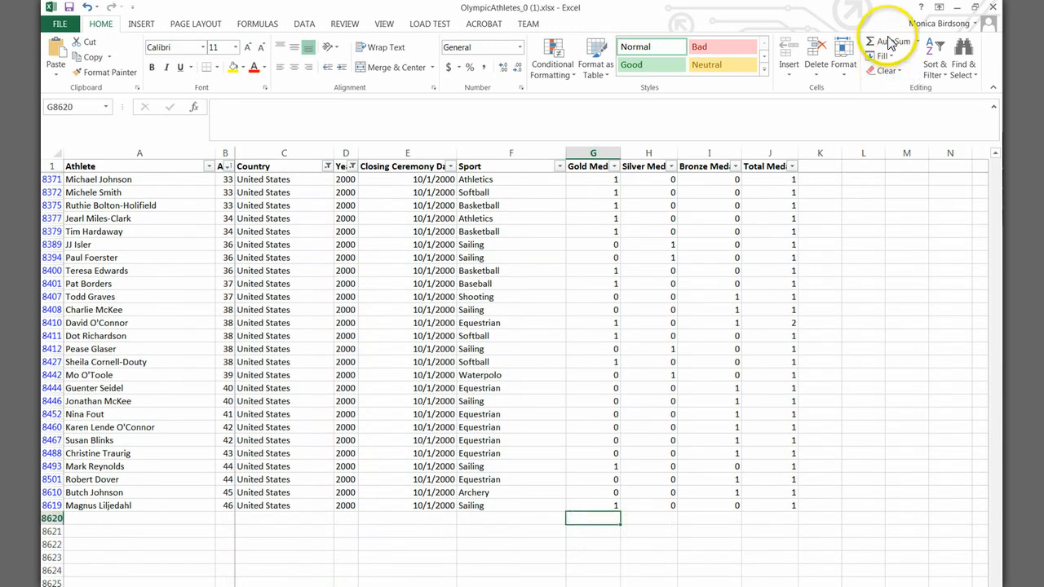
{"action": "left_click", "coordinate": [891, 43]}
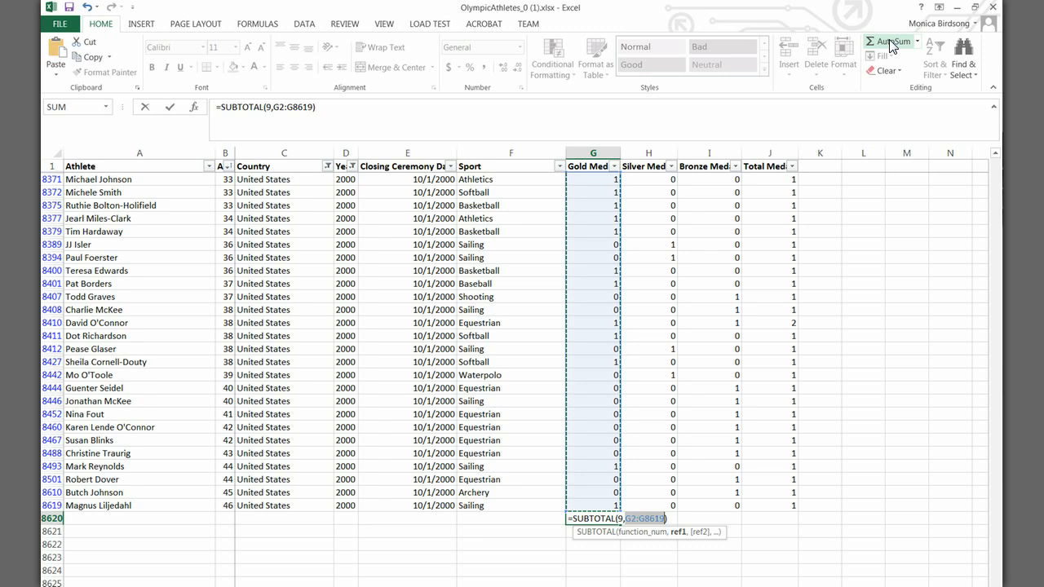
{"action": "key", "text": "Return"}
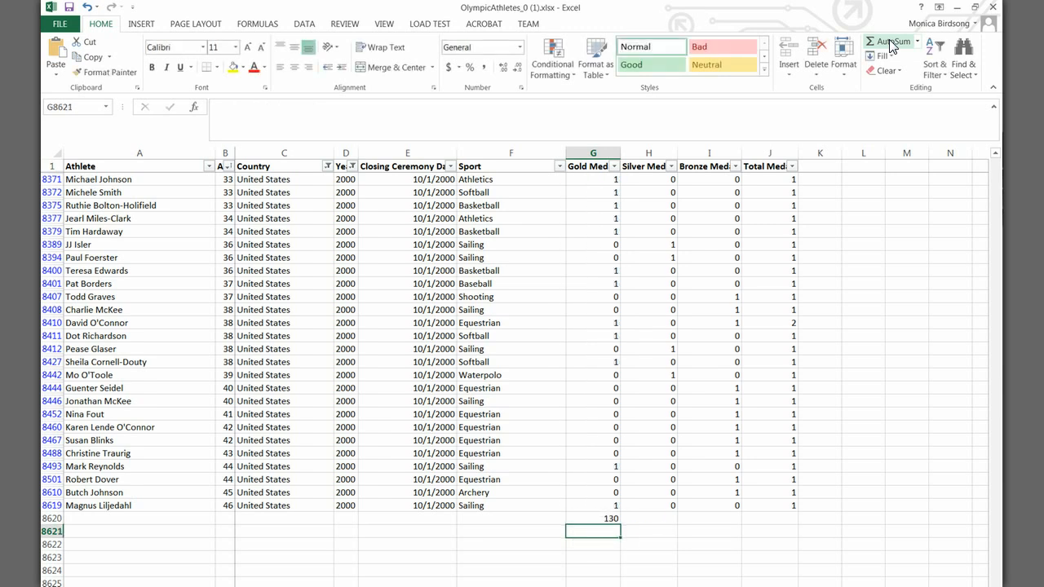
{"action": "key", "text": "Up"}
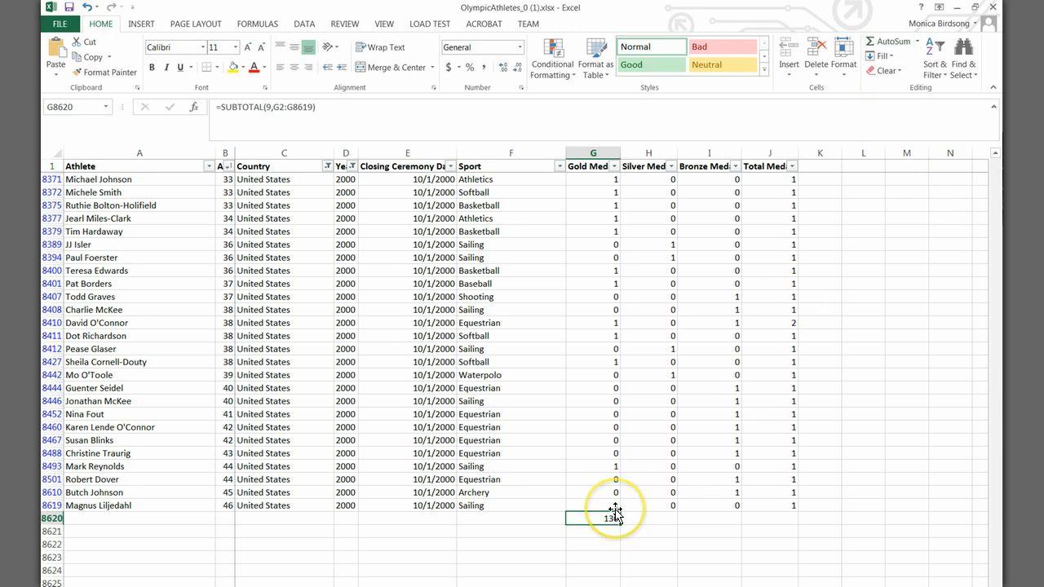
Step: Clear the filters from the Country and Year columns
{"action": "left_click", "coordinate": [327, 167]}
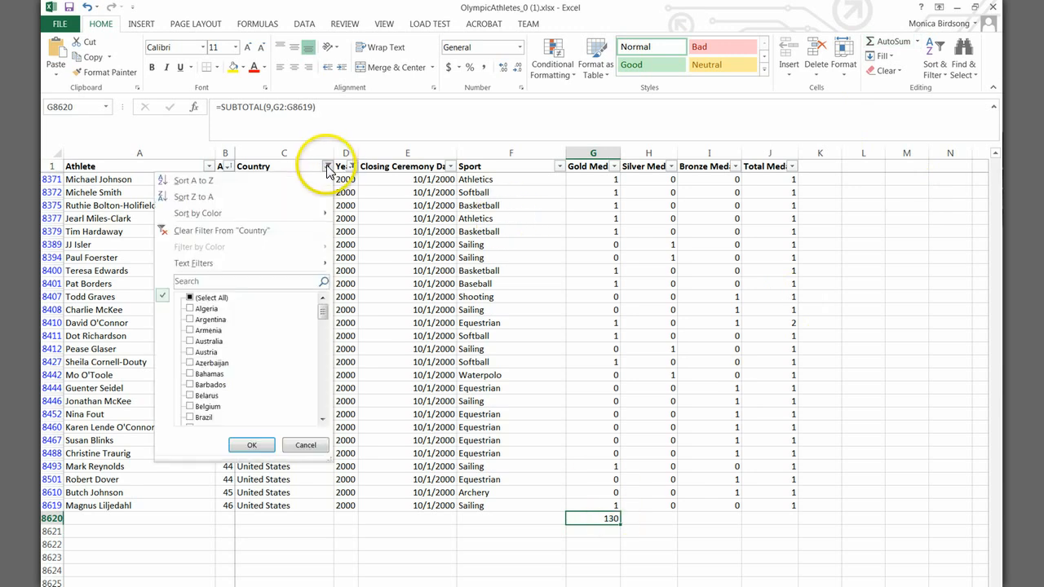
{"action": "left_click", "coordinate": [214, 231]}
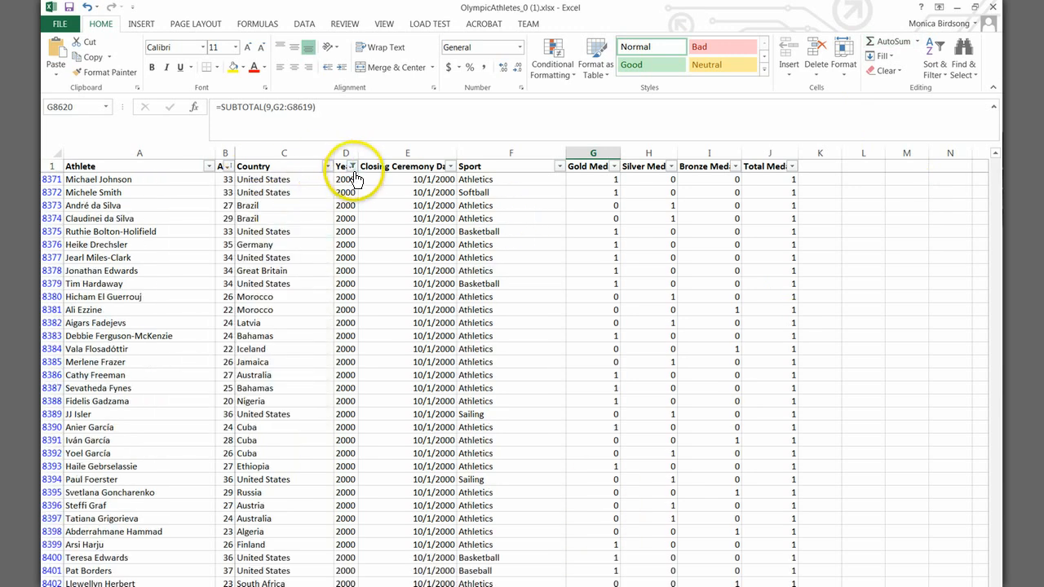
{"action": "left_click", "coordinate": [351, 166]}
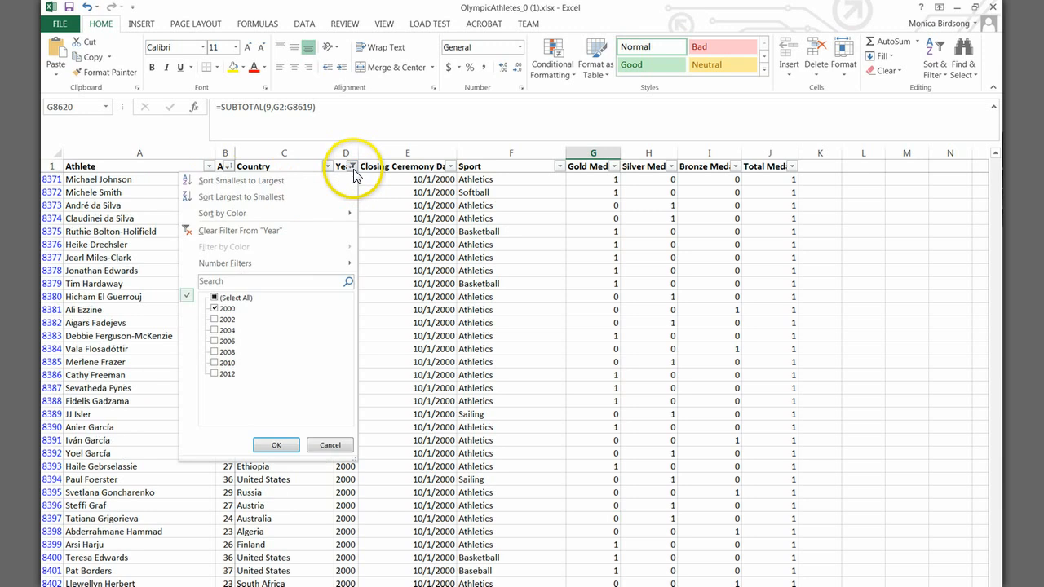
{"action": "left_click", "coordinate": [241, 231]}
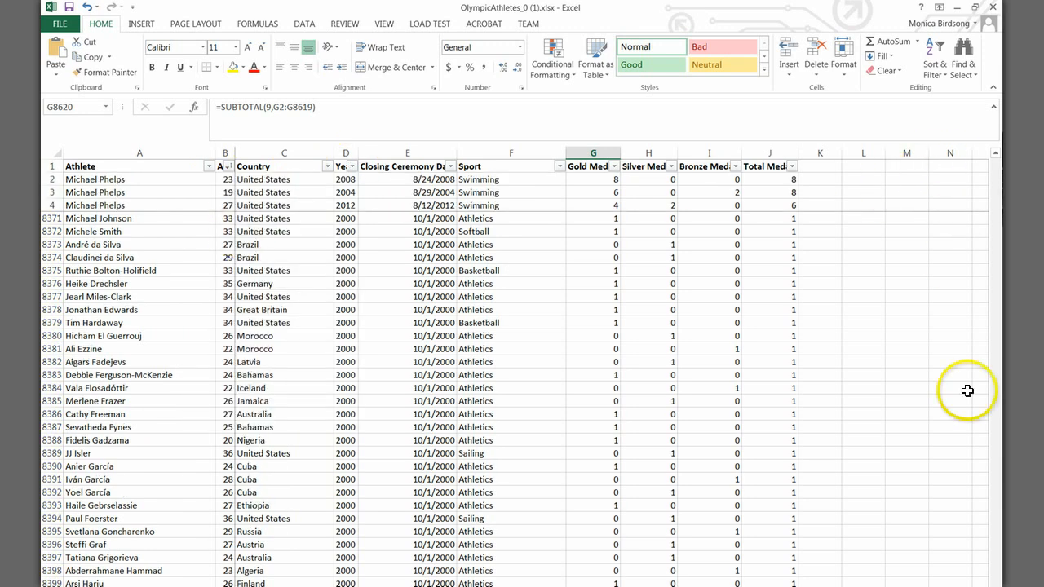
Step: Check the Gold Medals subtotal in cell G8620 at the end of the unfiltered records
{"action": "left_click_drag", "start_coordinate": [995, 580], "coordinate": [994, 586]}
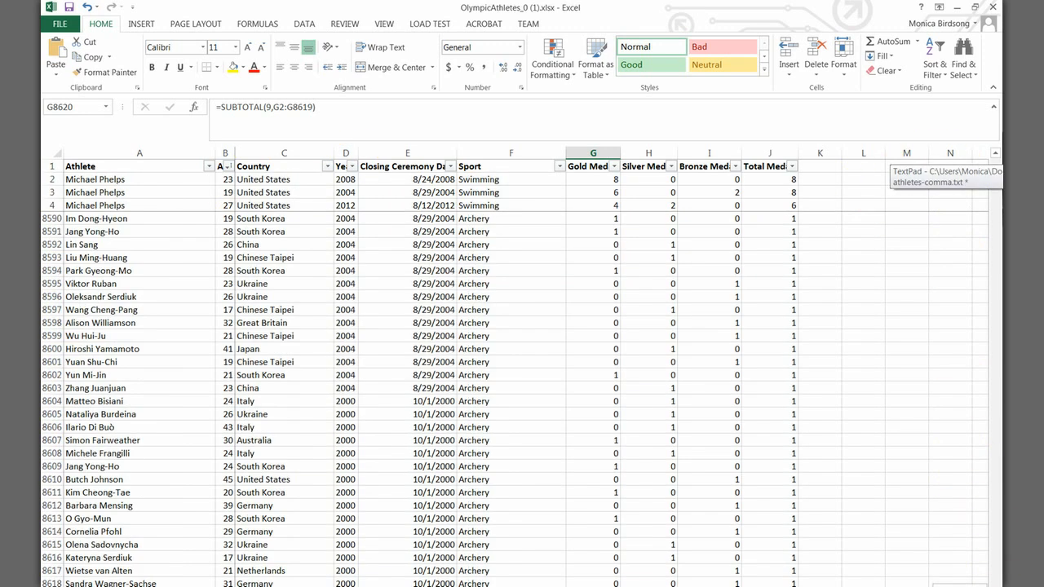
{"action": "key", "text": "Down"}
{"action": "key", "text": "Down"}
{"action": "key", "text": "Down"}
{"action": "key", "text": "Down"}
{"action": "key", "text": "Down"}
{"action": "key", "text": "Down"}
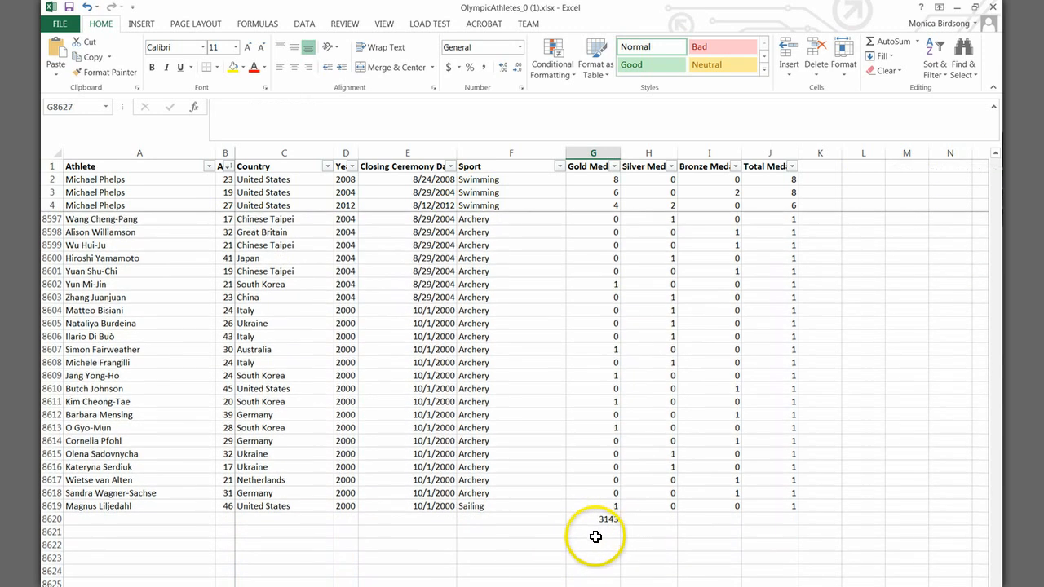
{"action": "left_click", "coordinate": [604, 518]}
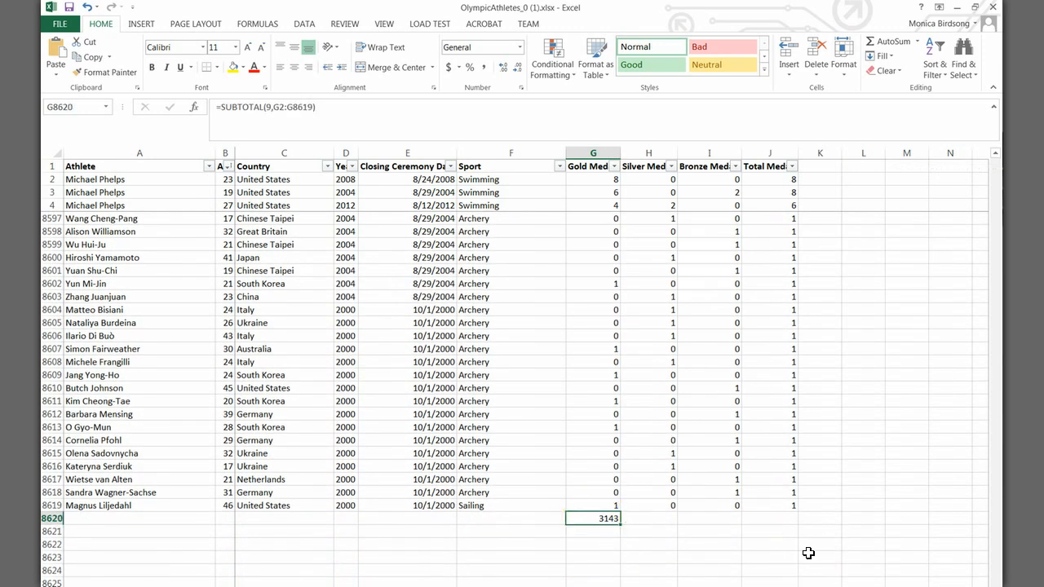